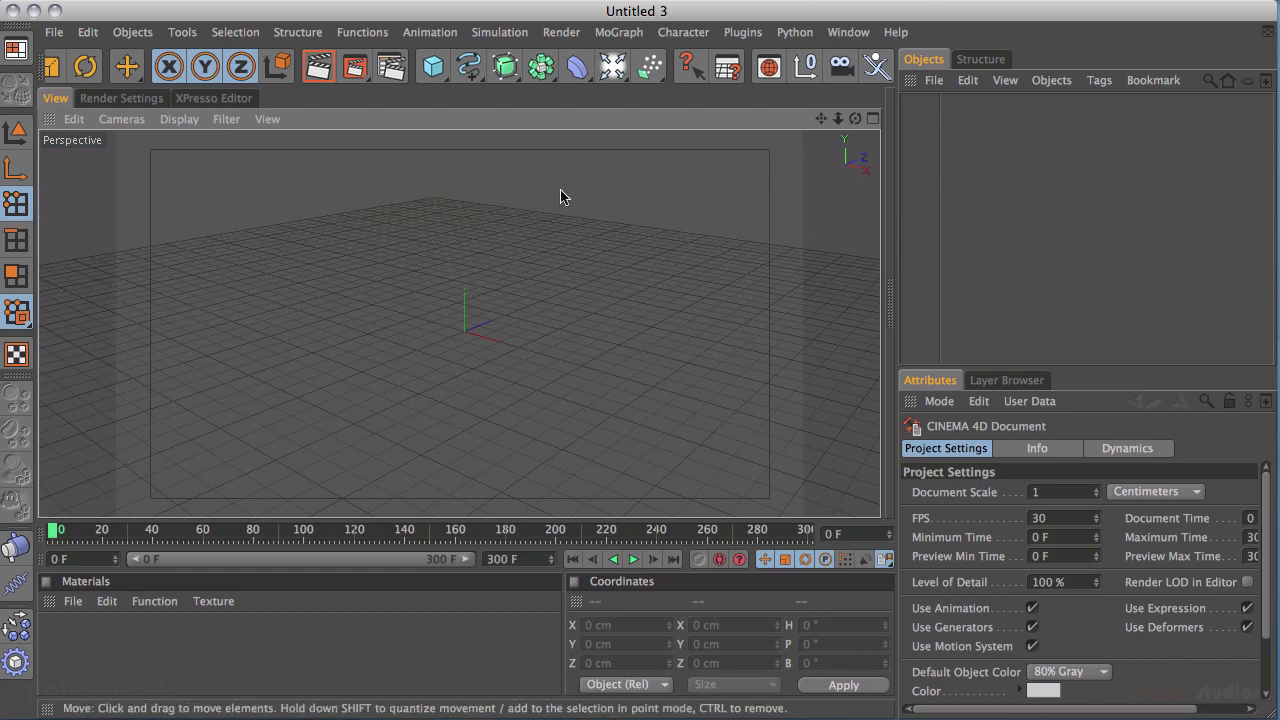
Step: Add an XRef object that references models/Set.c4d as the pillared set
click(876, 65)
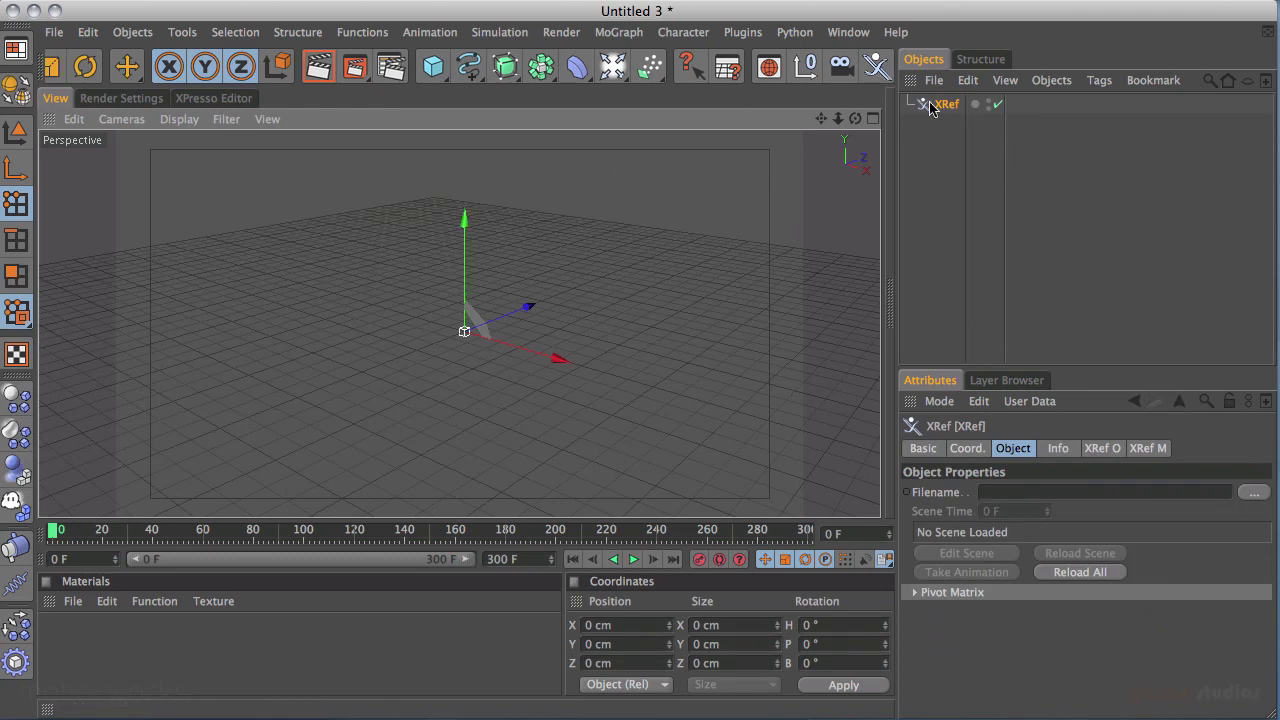
click(1254, 493)
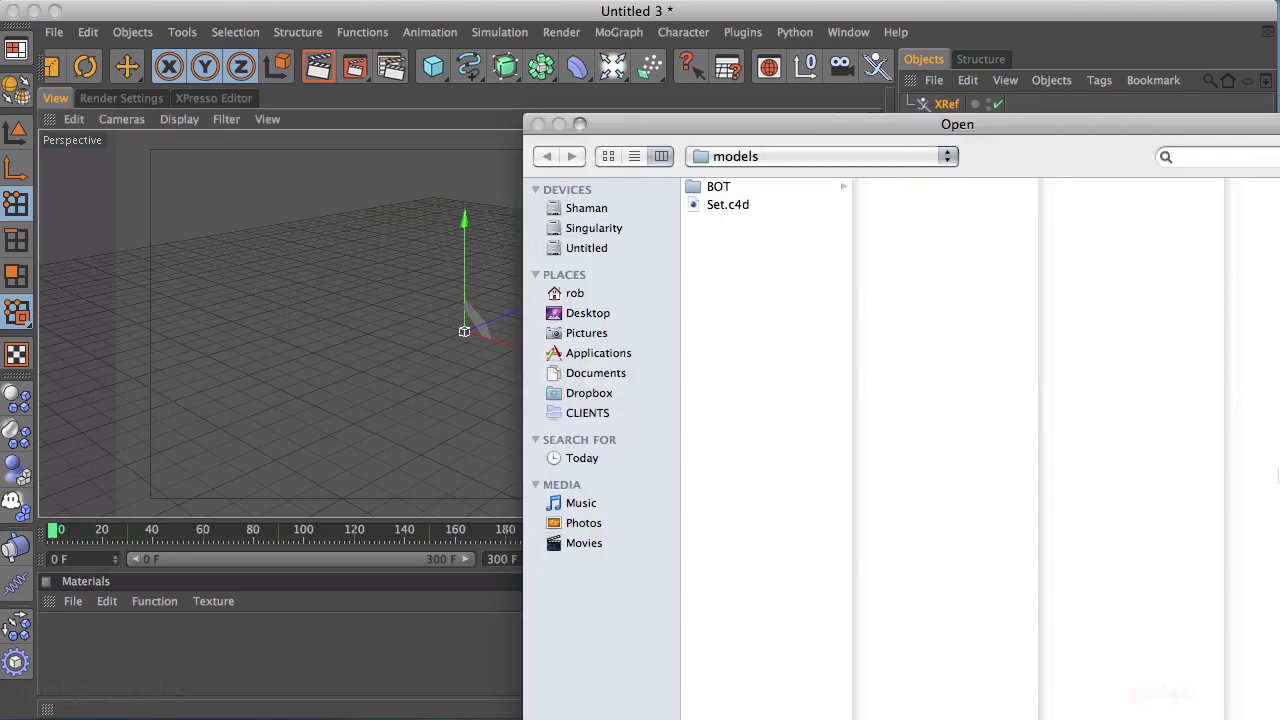
double_click(727, 204)
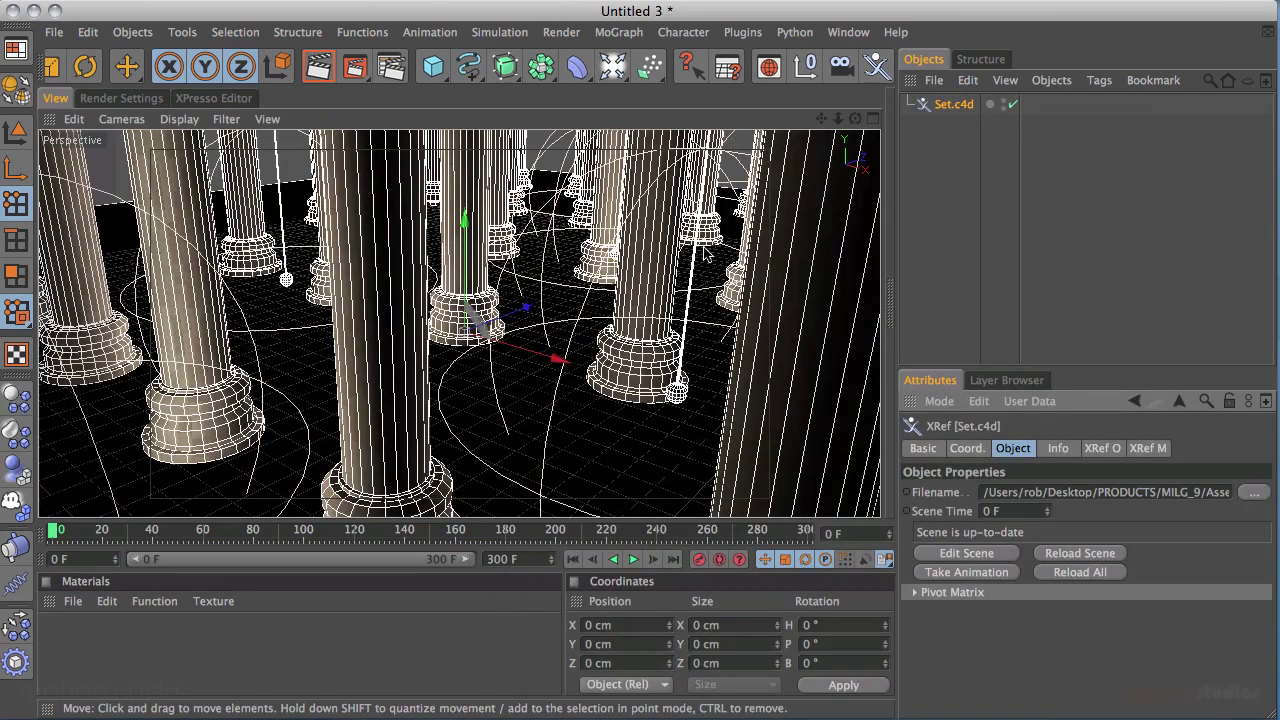
Step: Merge BOT/BOT.c4d from the models folder into the scene
click(57, 35)
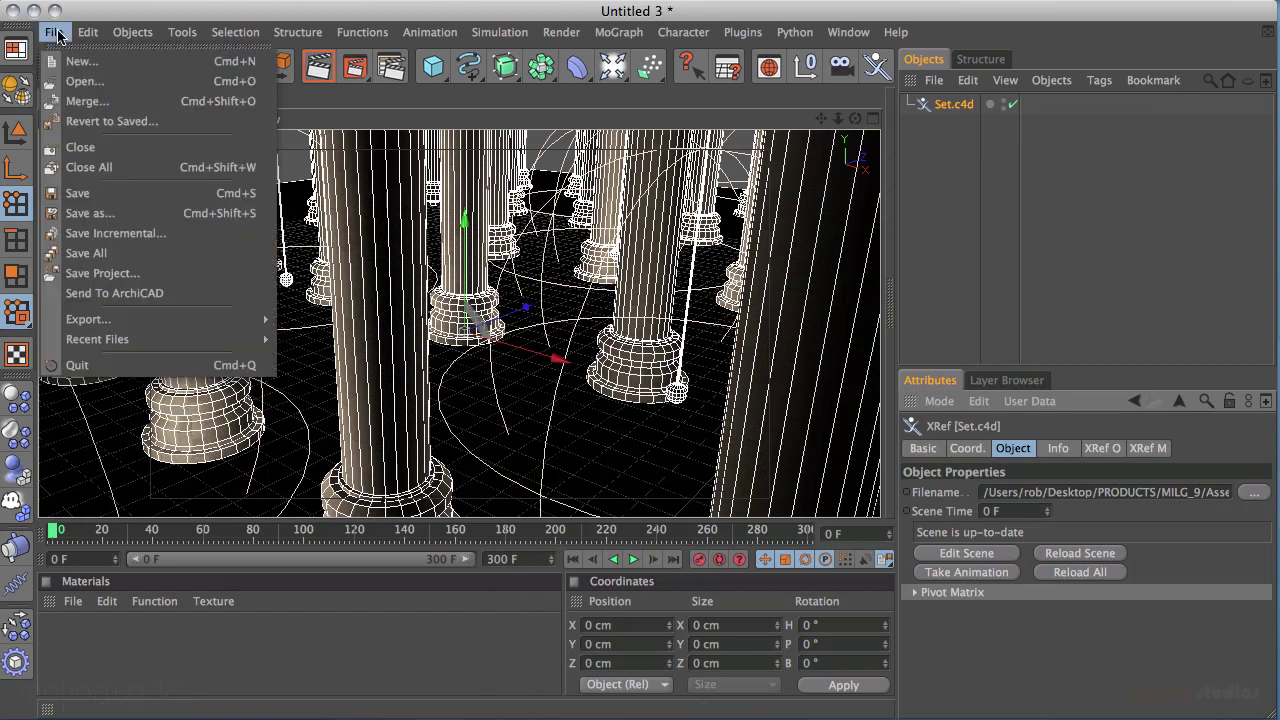
click(91, 104)
click(766, 158)
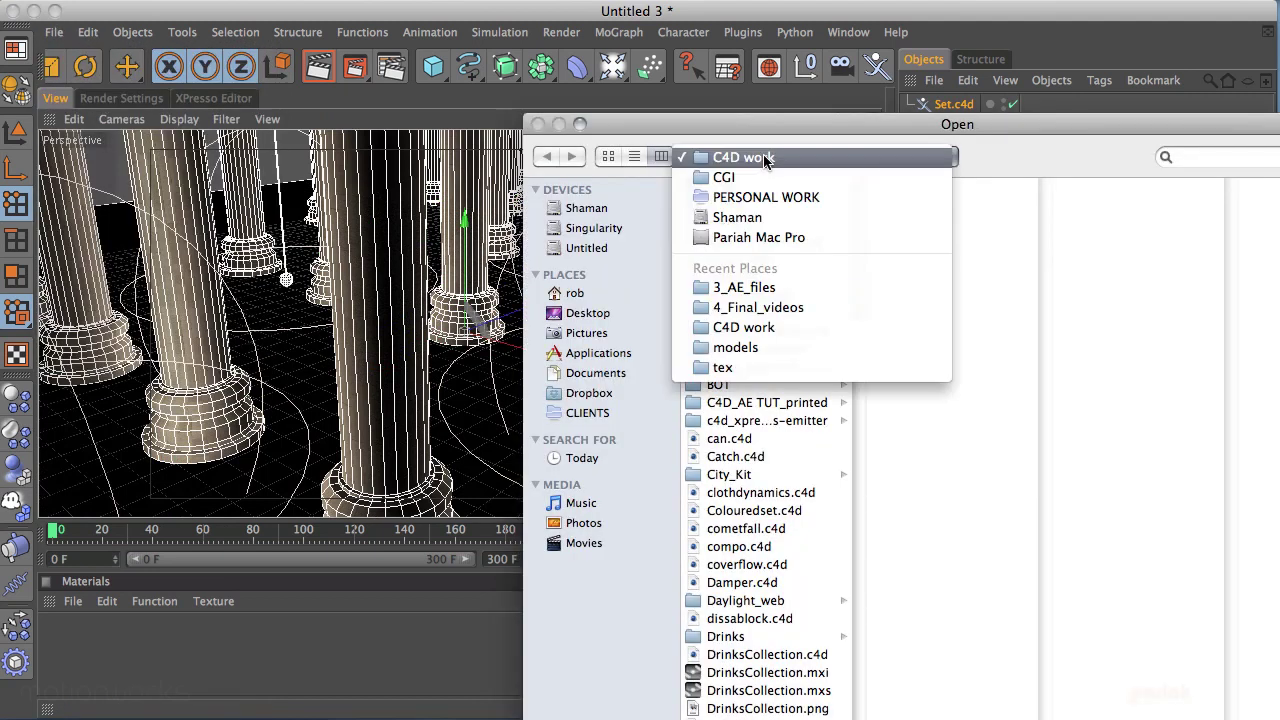
click(762, 347)
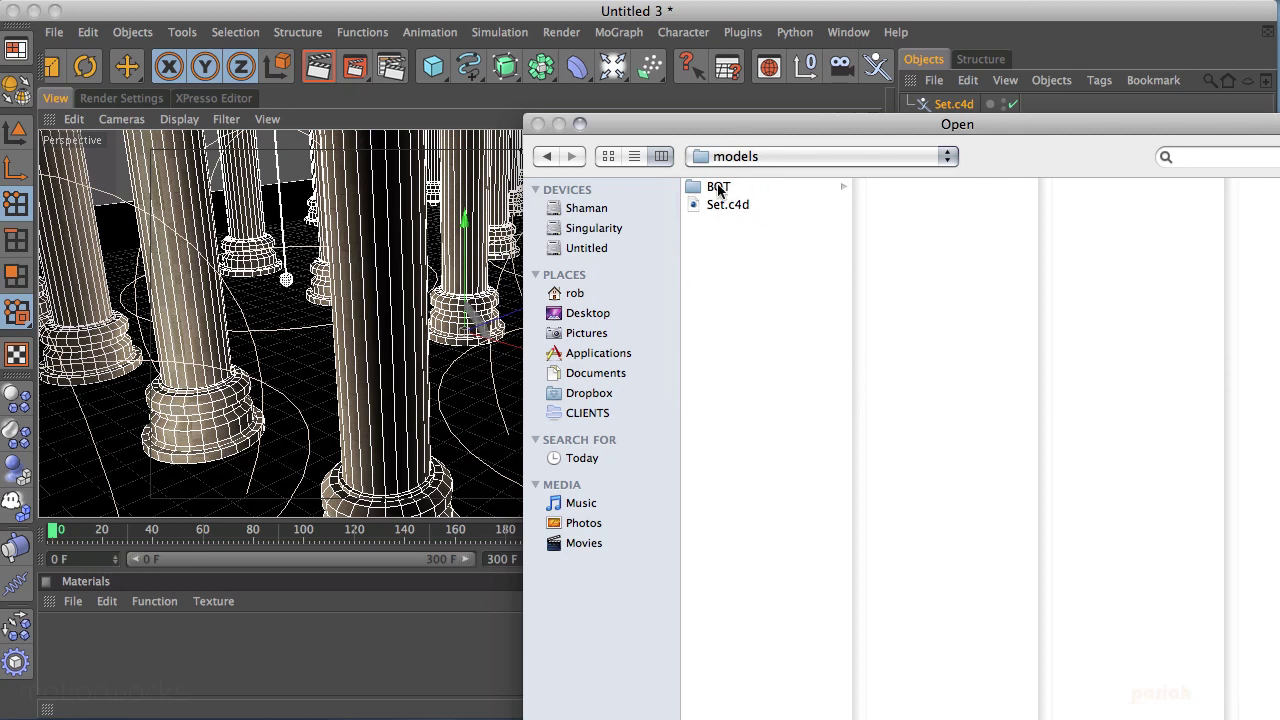
click(736, 192)
double_click(912, 190)
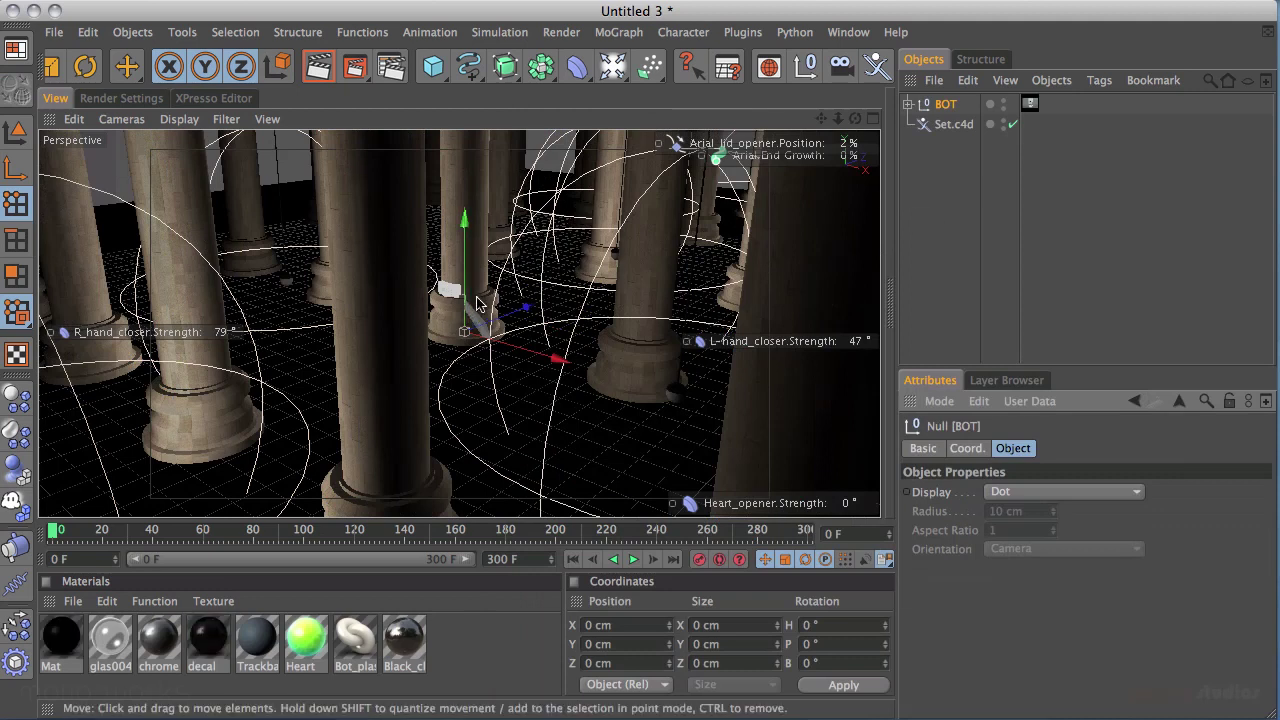
Step: Add a 25 cm Pivot Object from the Animation menu and parent the BOT null under it
click(435, 33)
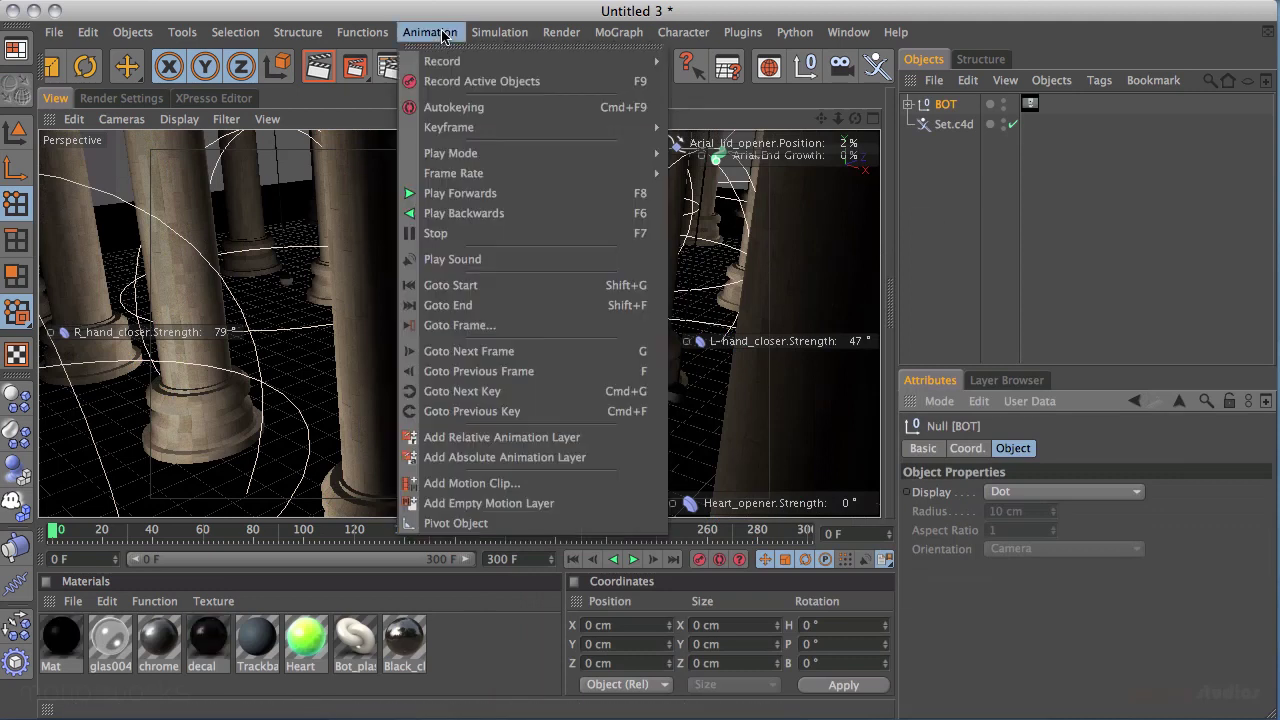
click(476, 528)
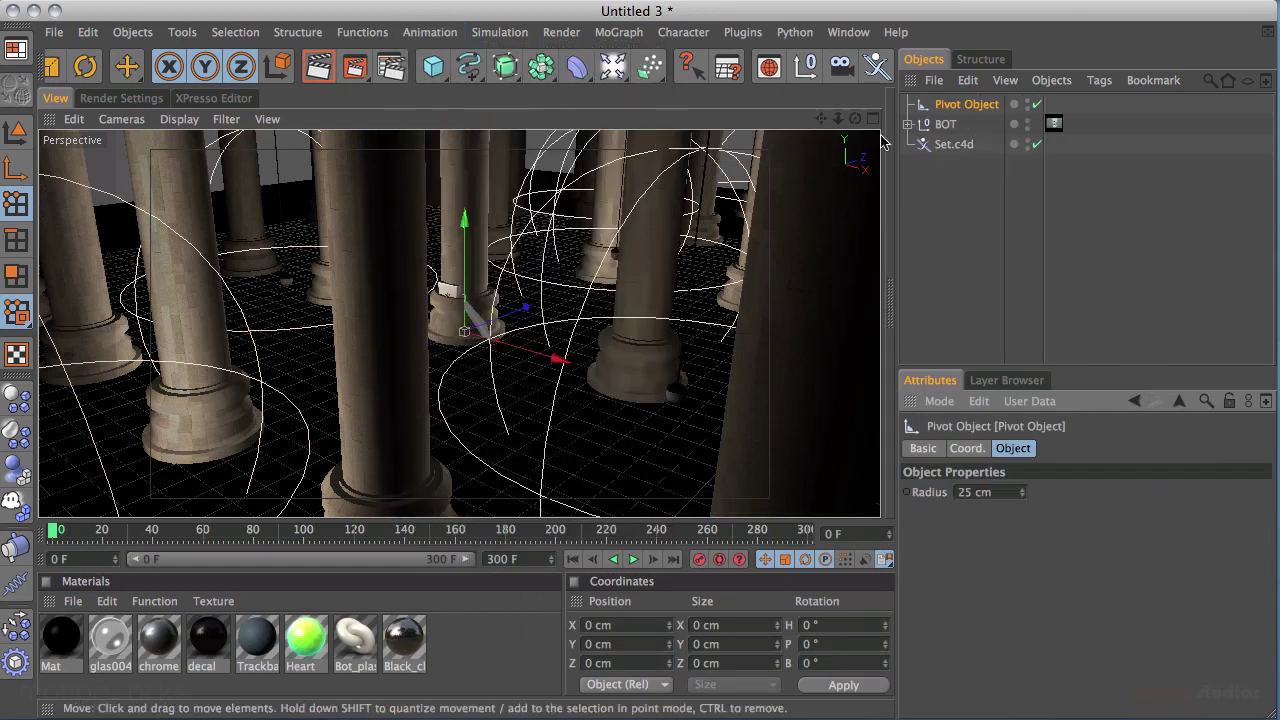
drag(965, 104, 966, 105)
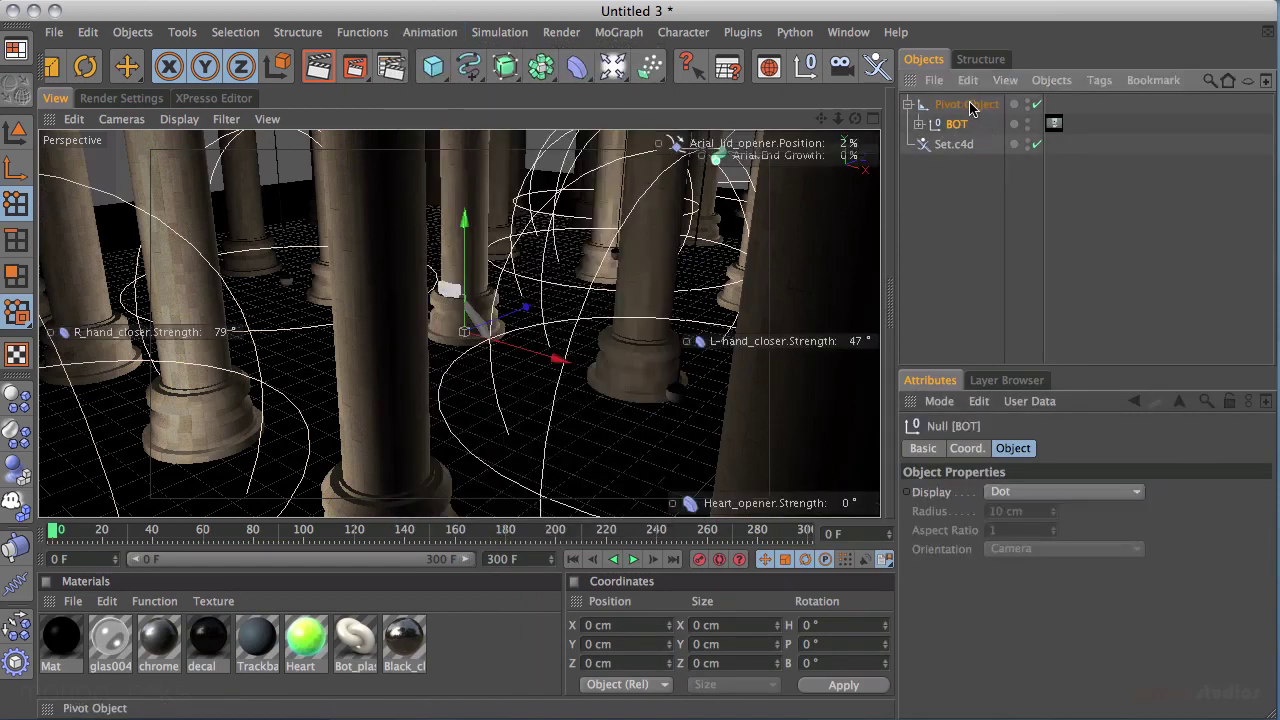
click(970, 105)
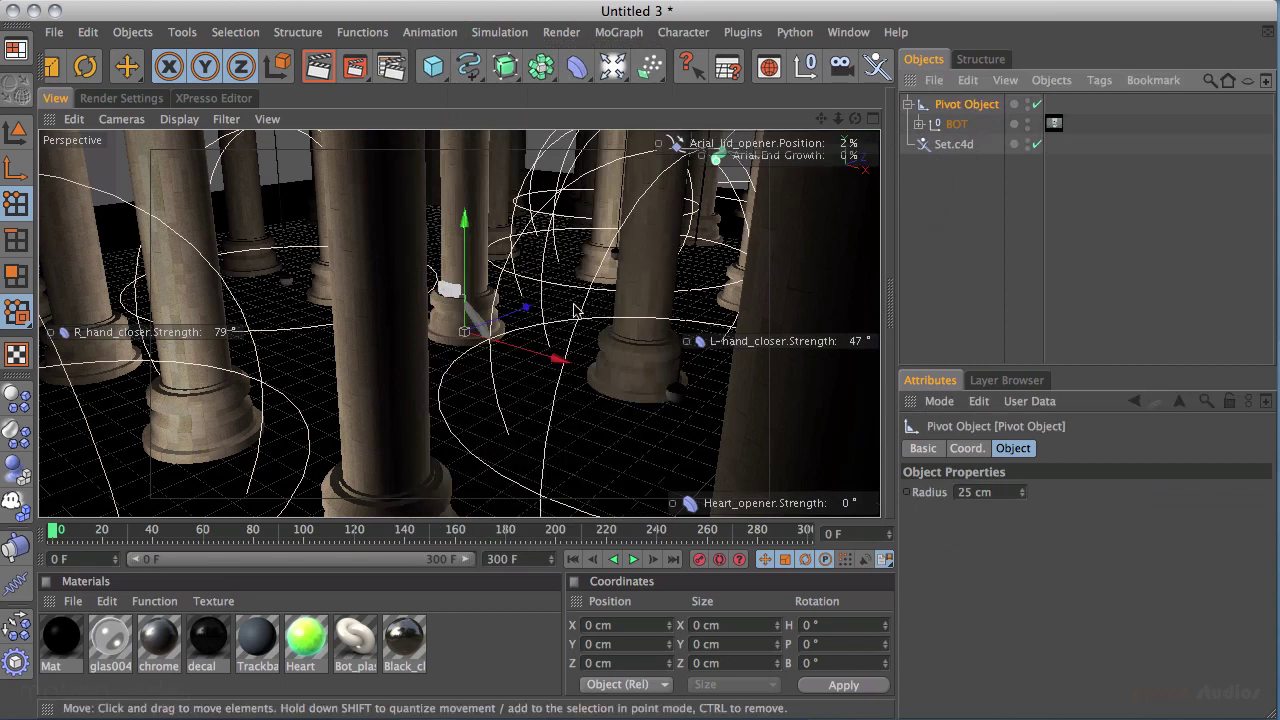
Step: Move the Pivot Object to the lower-left edge of the set, then zoom in on the robot
alt+drag(622, 244, 660, 248)
alt+drag(400, 403, 410, 360)
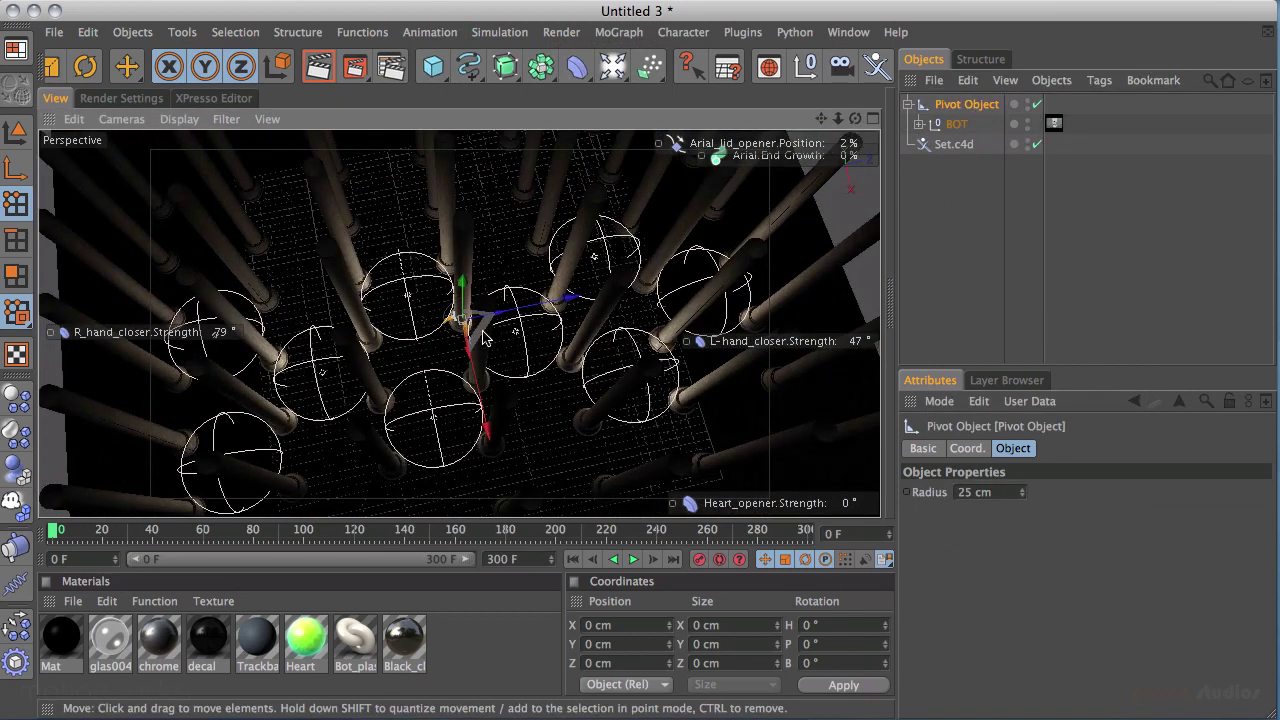
drag(483, 338, 302, 396)
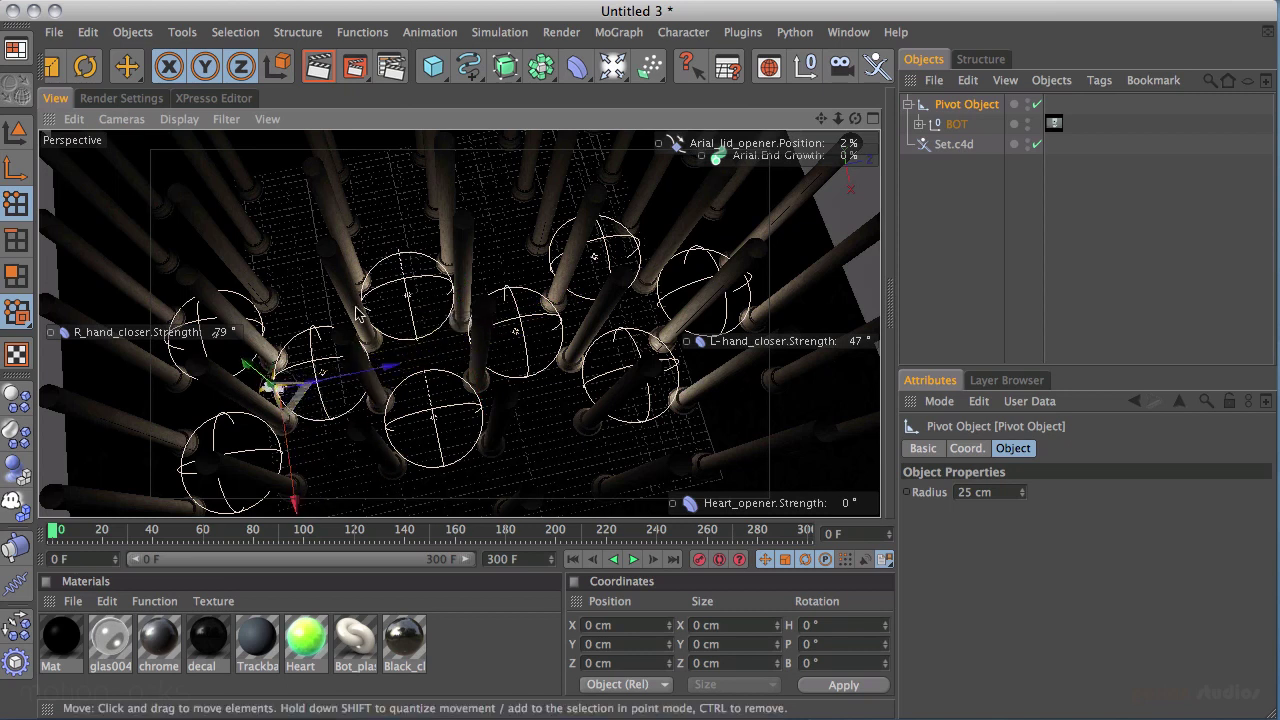
alt+drag(357, 313, 528, 326)
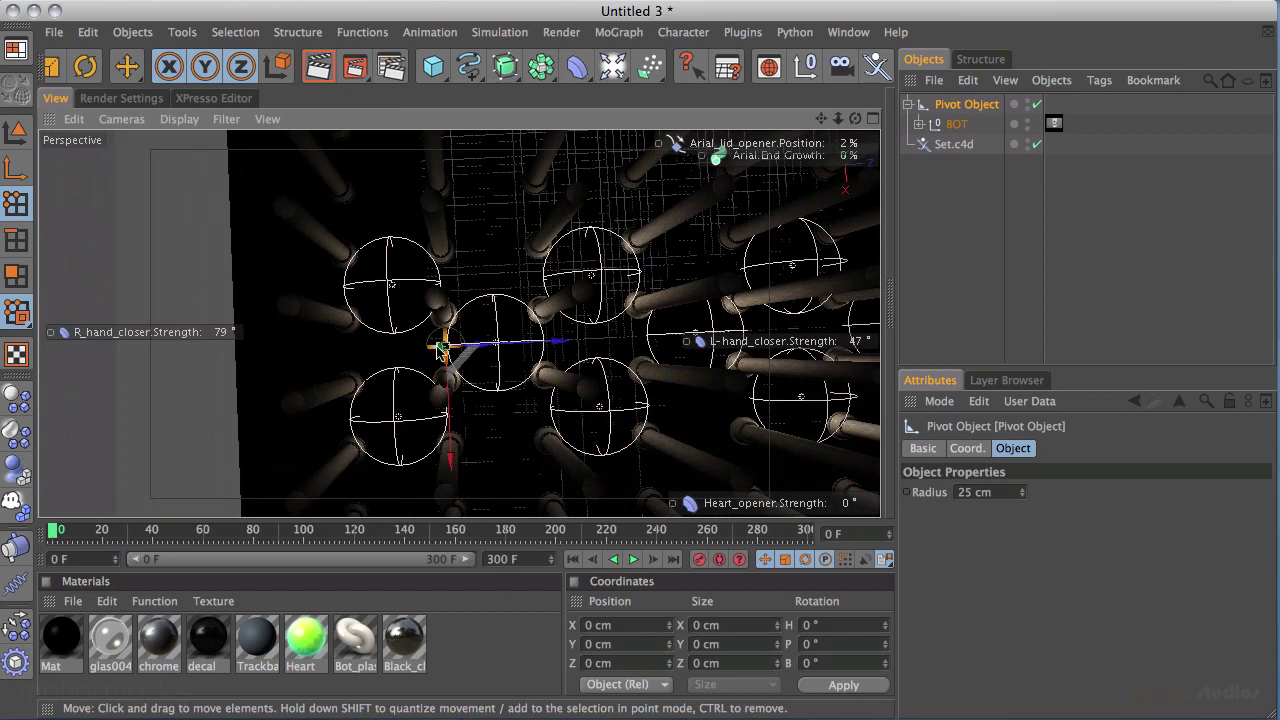
alt+drag(441, 348, 440, 320)
alt+right_drag(440, 320, 966, 189)
alt+drag(294, 289, 437, 278)
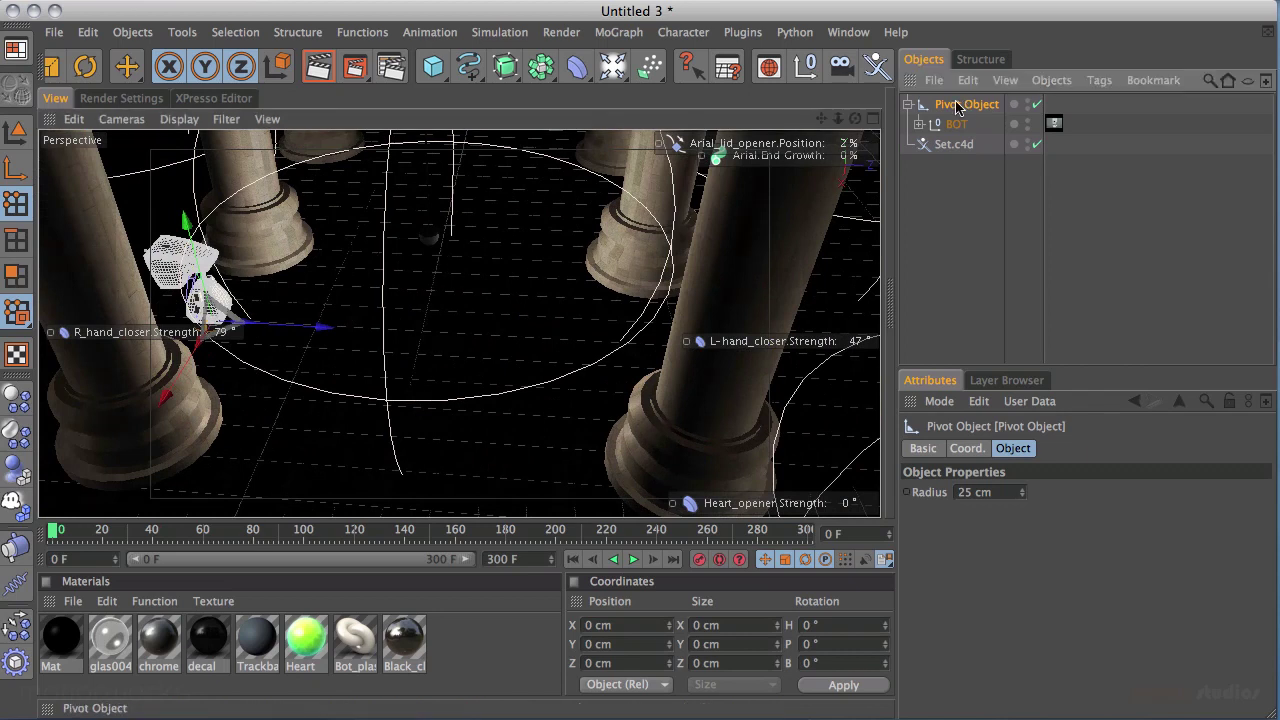
Step: Set the Pivot Object's heading rotation to 180° and orbit around to check the turned robot
key(r)
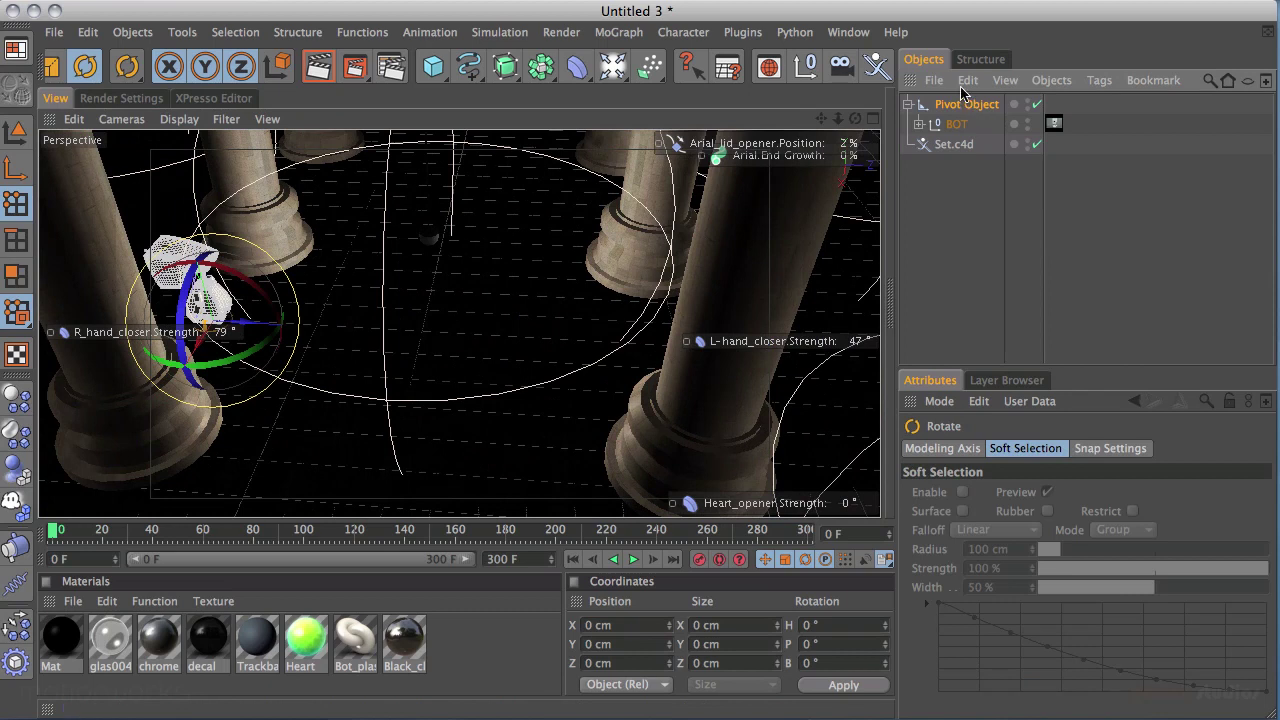
click(832, 625)
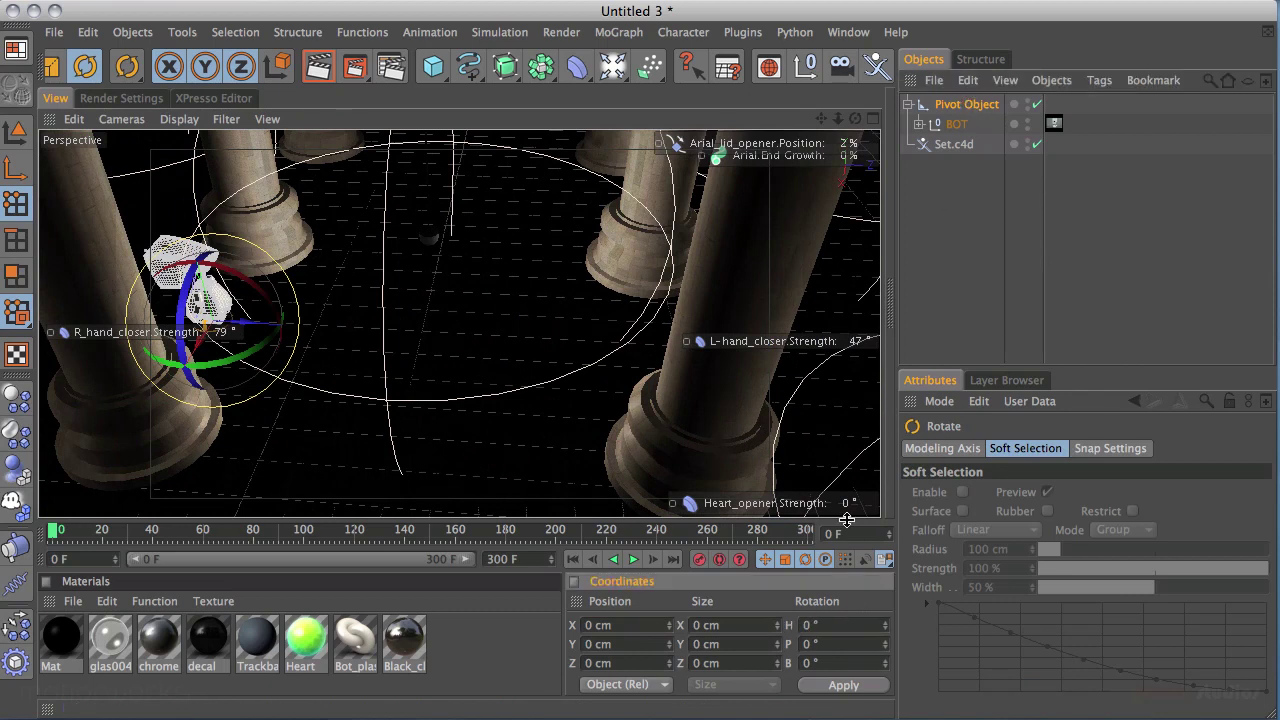
click(843, 685)
click(15, 130)
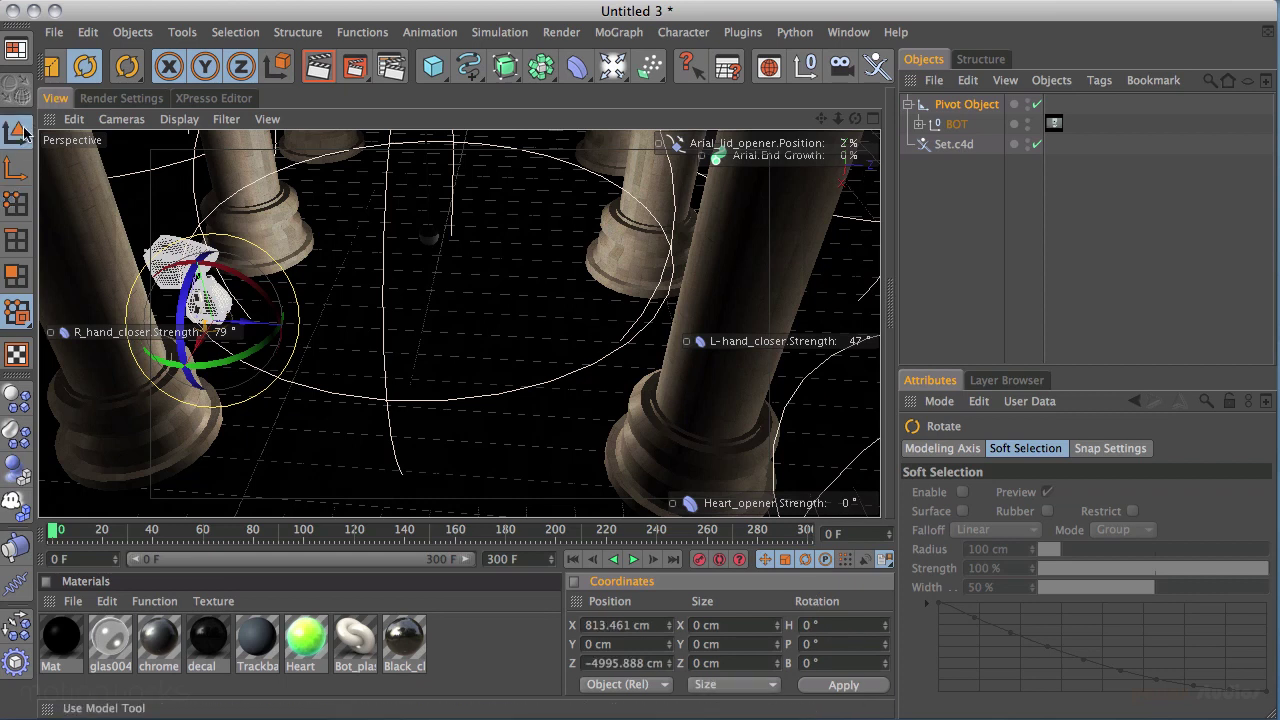
click(815, 625)
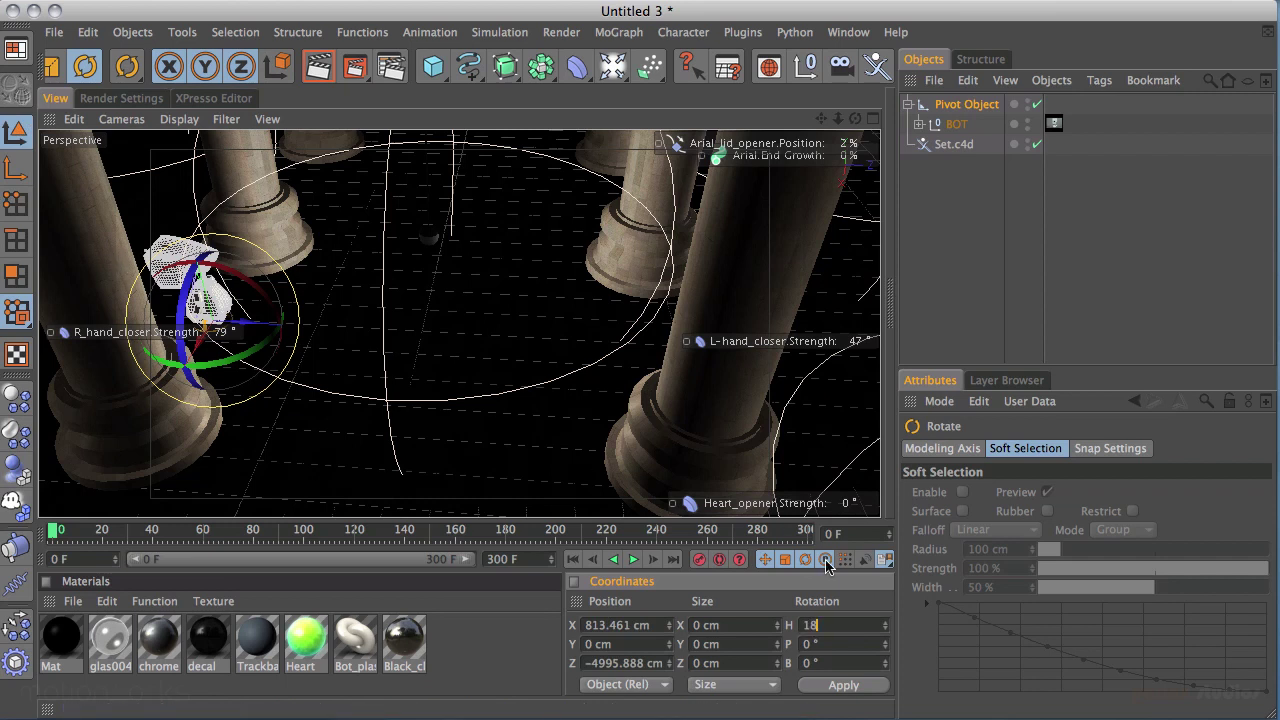
key(Return)
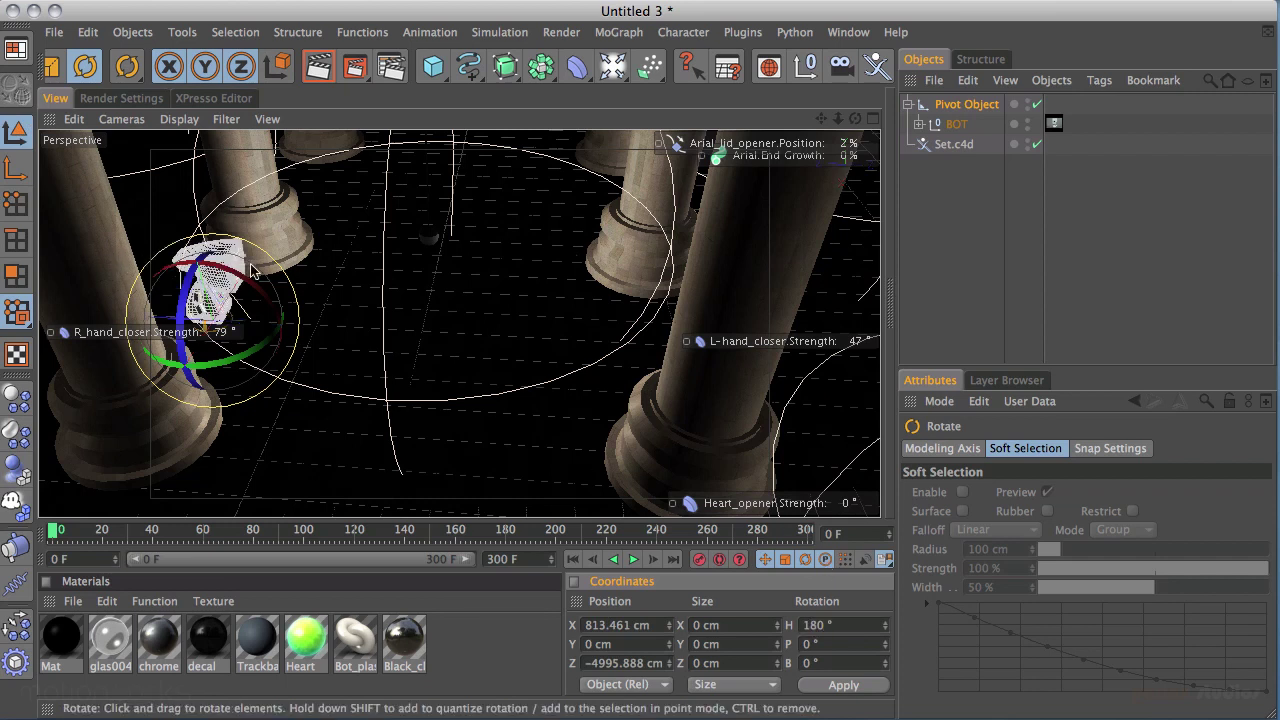
alt+drag(490, 261, 535, 250)
alt+drag(487, 312, 720, 500)
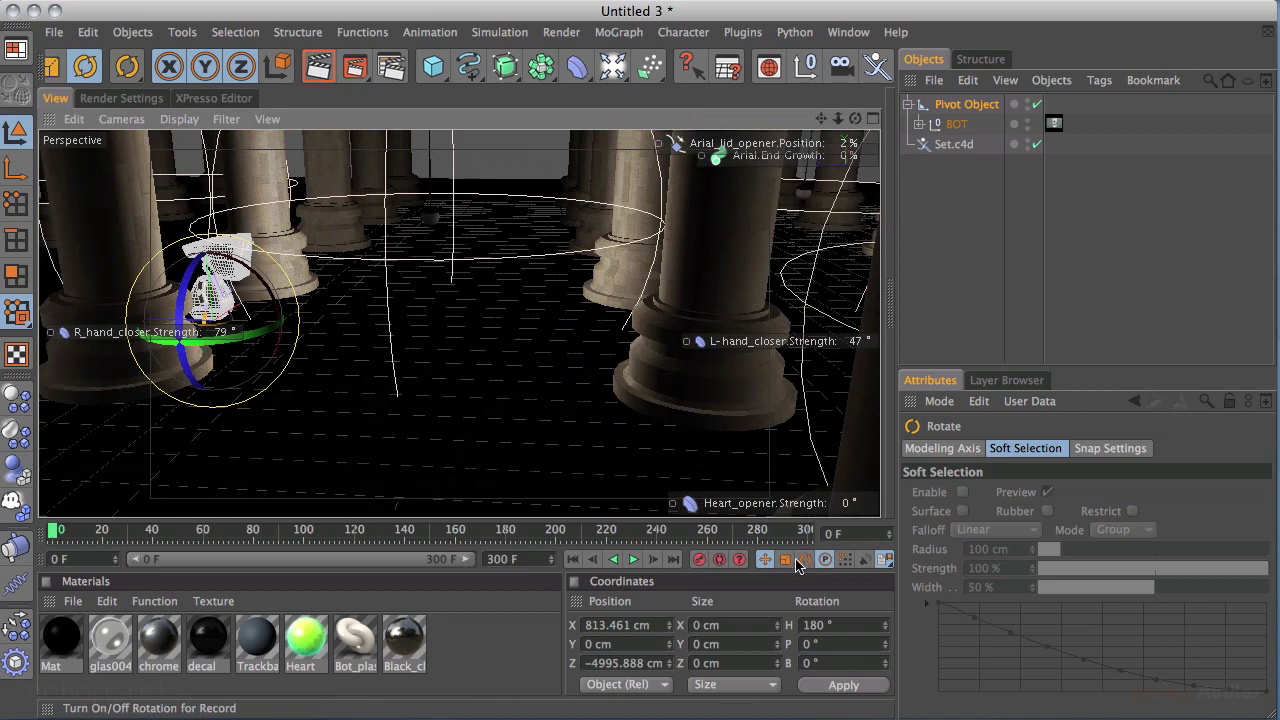
mouse_move(582, 350)
alt+mouse_down()
mouse_move(576, 290)
mouse_move(608, 314)
mouse_move(606, 297)
mouse_move(574, 302)
mouse_move(571, 337)
mouse_move(588, 336)
alt+mouse_up()
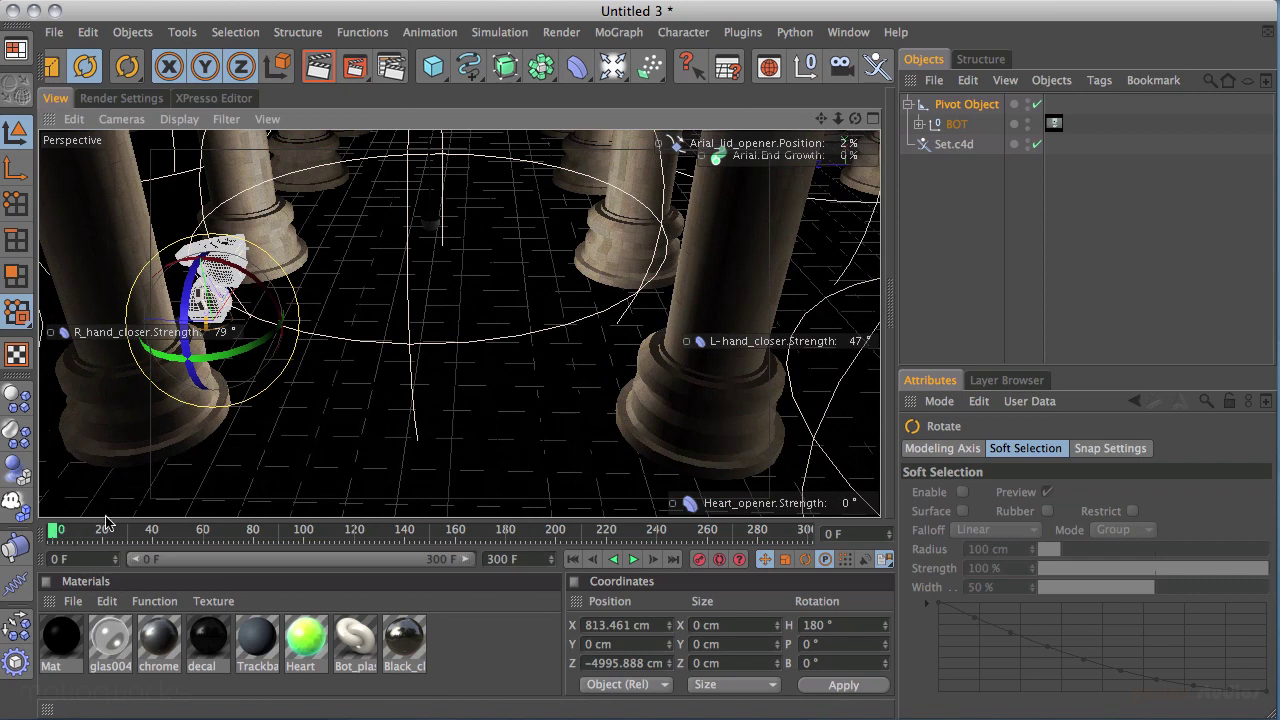
Step: Set the animation's end frame to 150
click(515, 559)
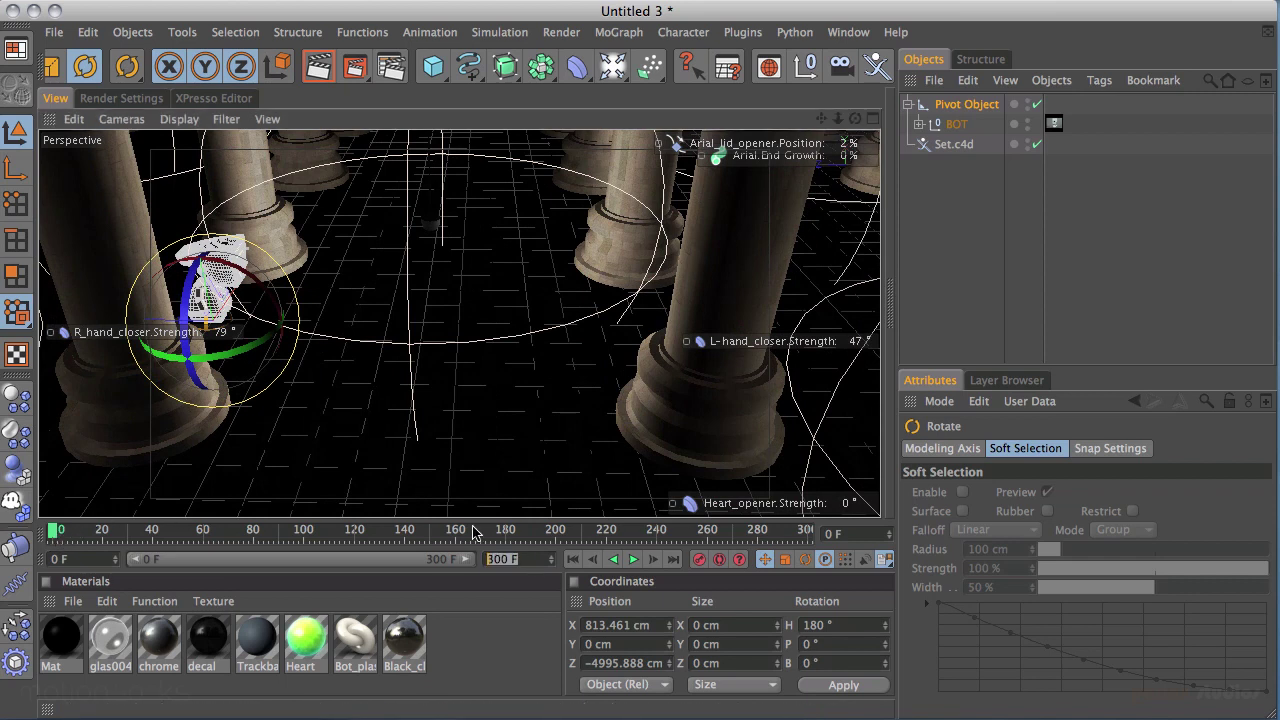
text(150)
key(Return)
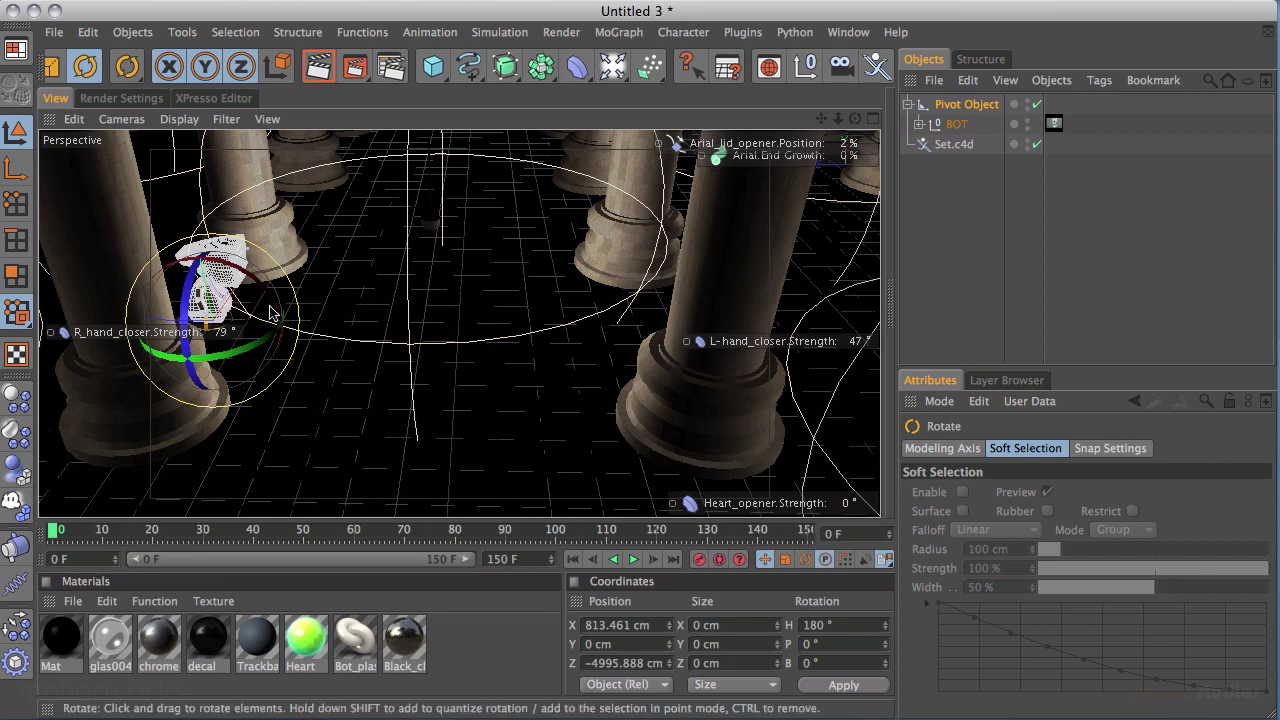
Step: At frame 150, move the Pivot Object along Z to 4911.01 cm on the set's far side
click(677, 562)
alt+drag(675, 352, 555, 310)
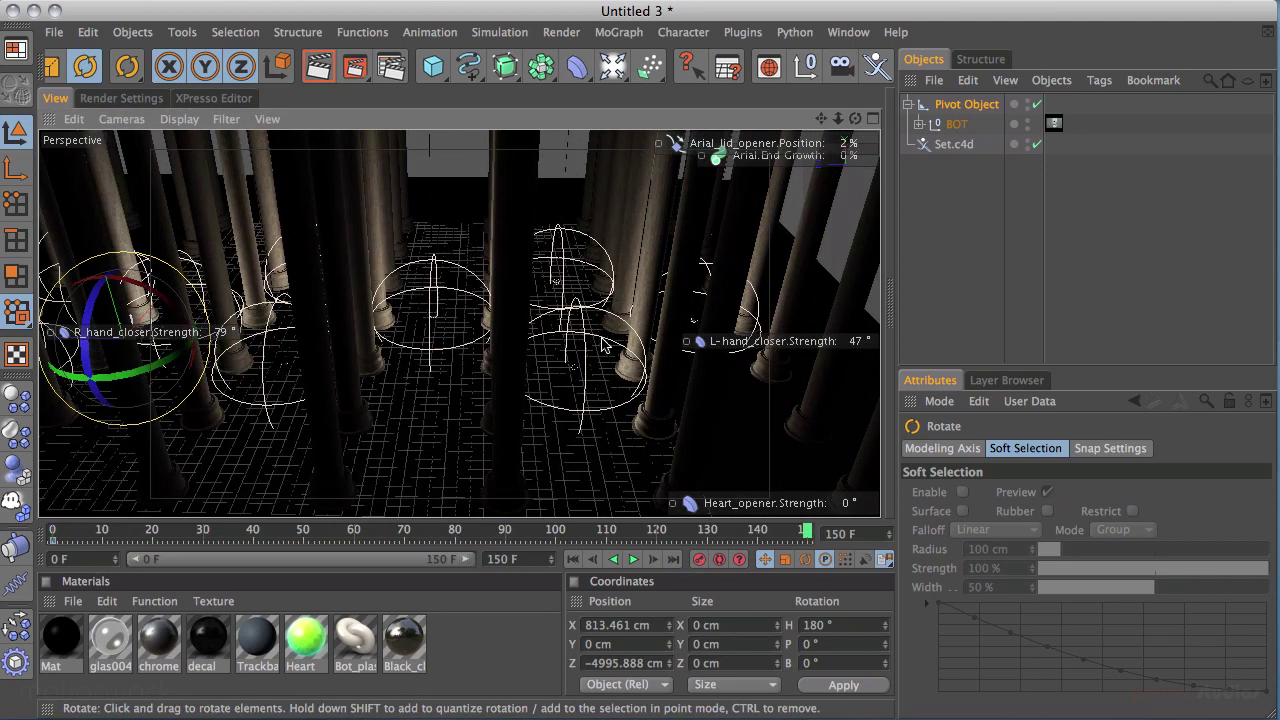
alt+drag(628, 328, 527, 340)
key(e)
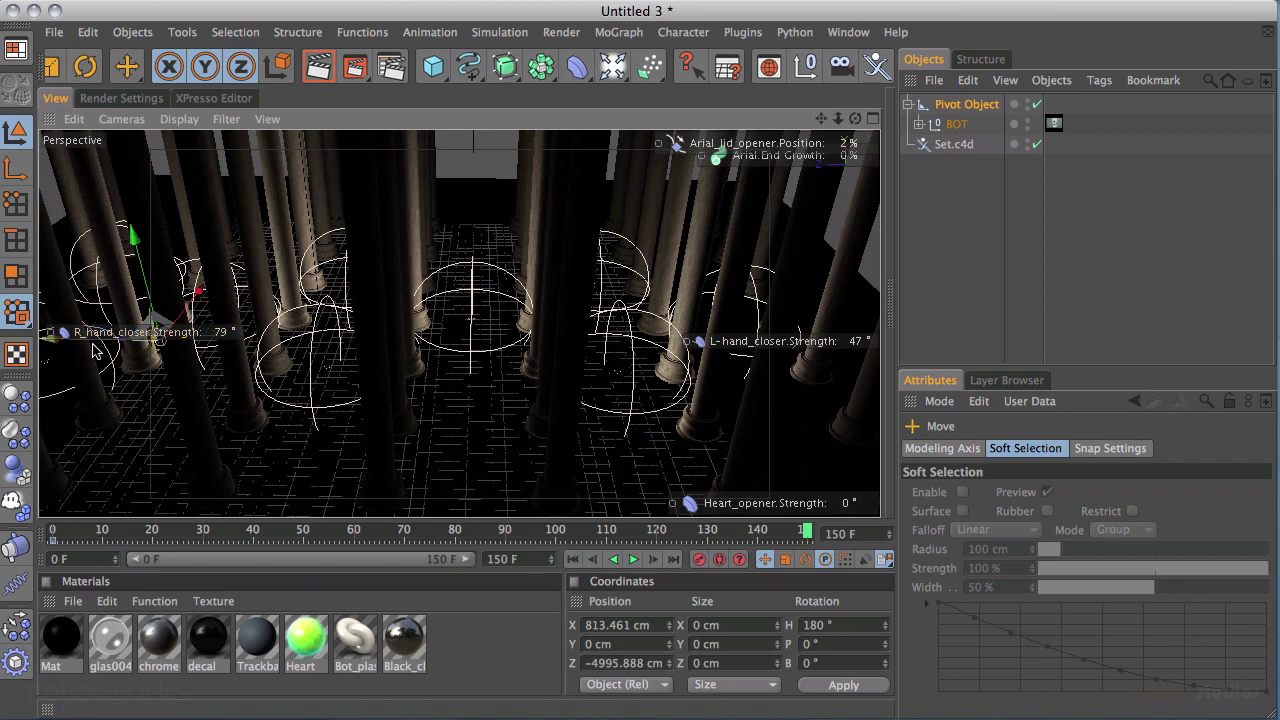
ctrl+drag(113, 341, 113, 484)
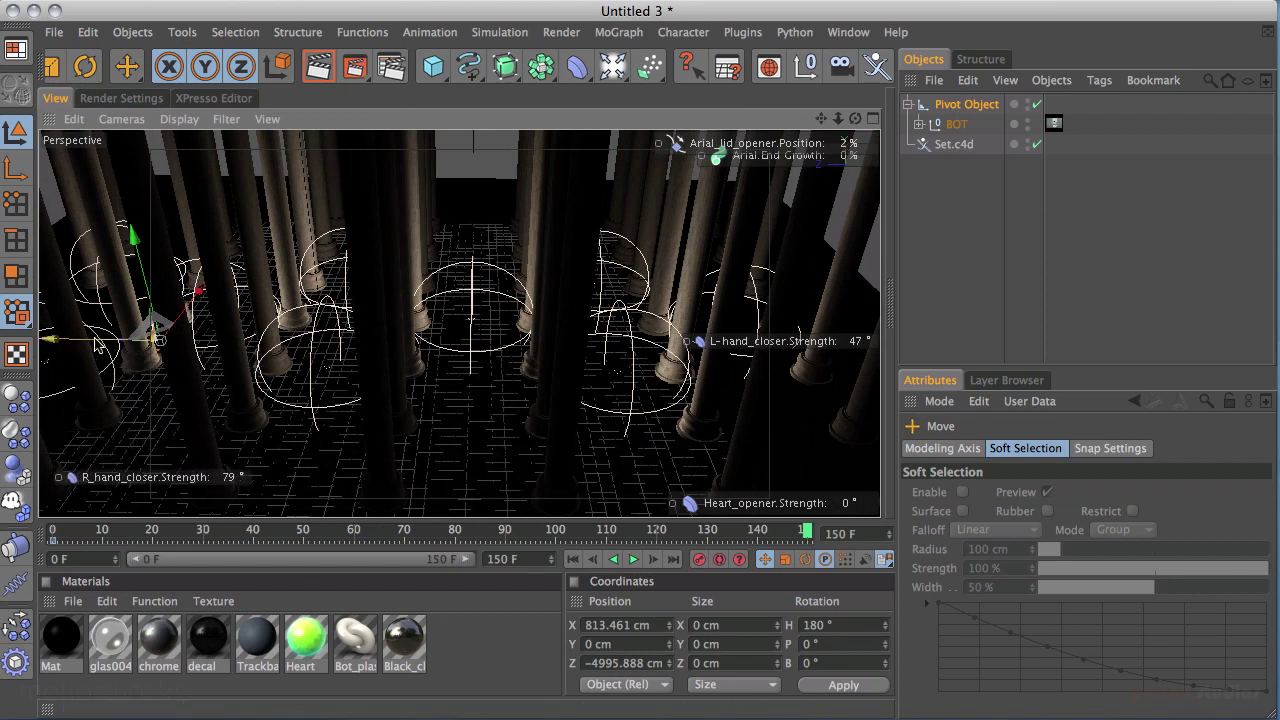
mouse_move(119, 485)
ctrl+mouse_down()
mouse_move(141, 421)
mouse_move(133, 476)
ctrl+mouse_up()
drag(84, 344, 578, 352)
Step: Orbit up to a high, top-down view of the robot among the columns
alt+drag(689, 283, 508, 492)
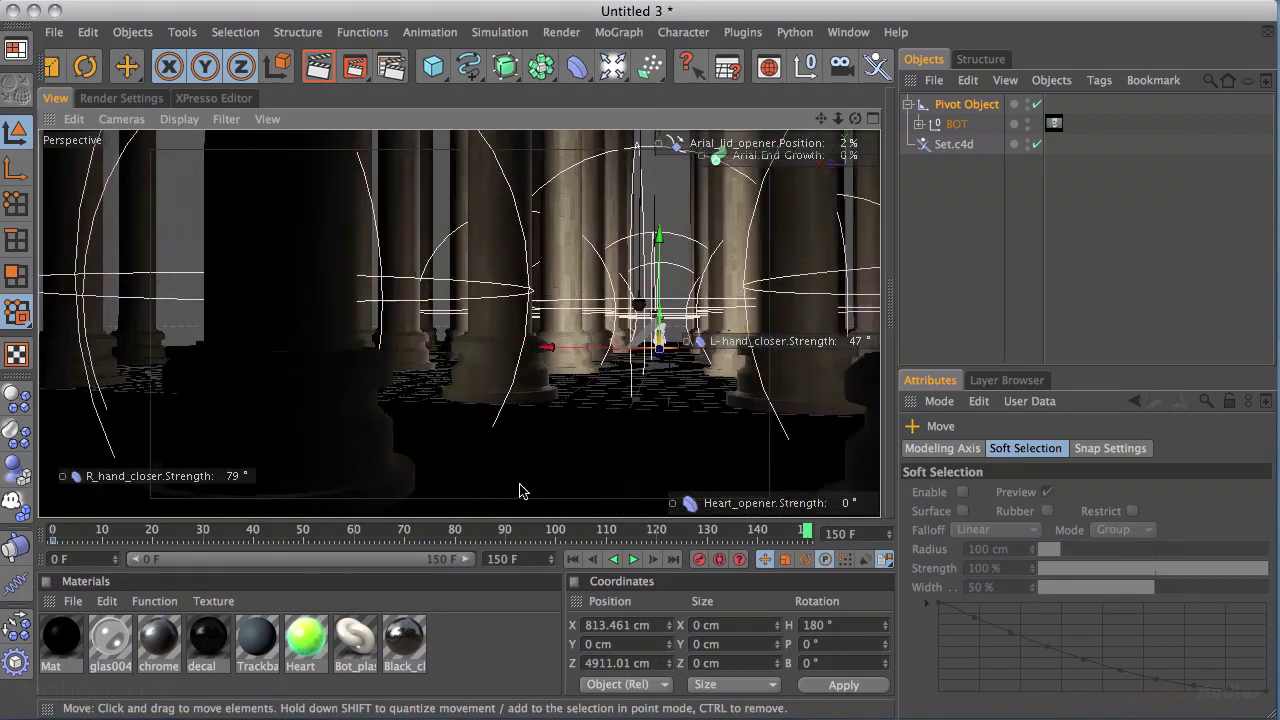
alt+drag(519, 491, 836, 251)
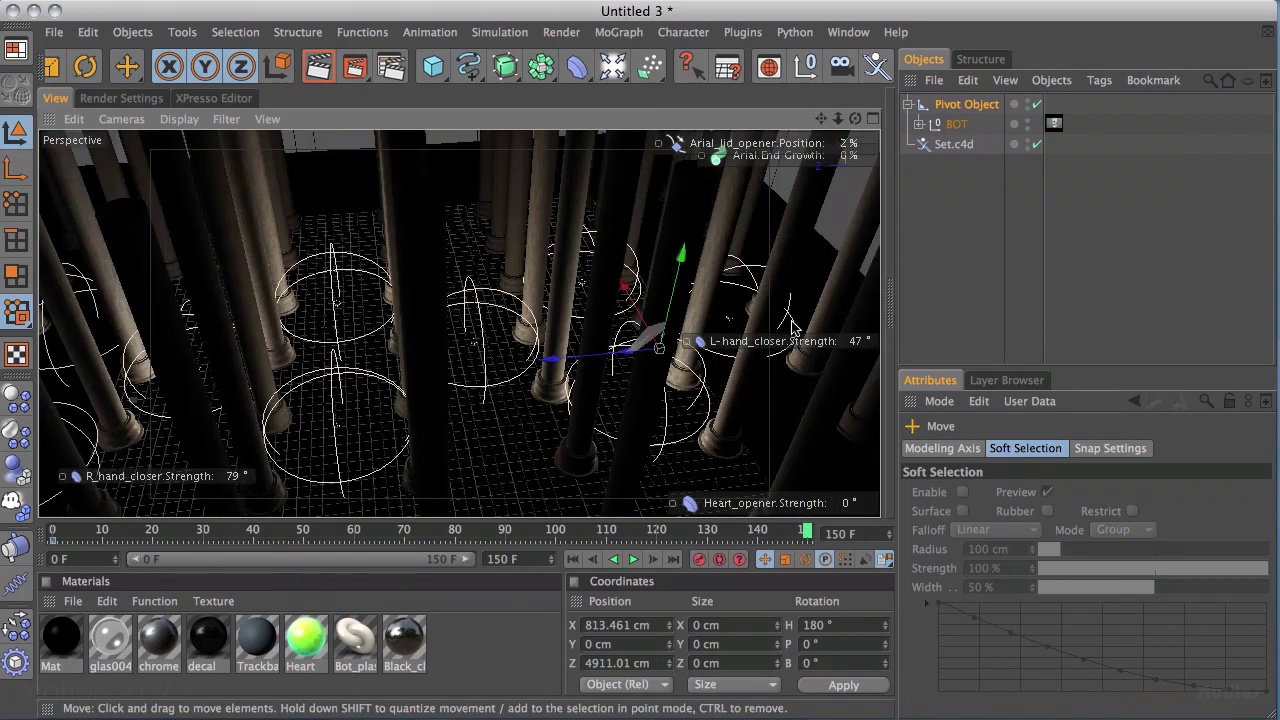
alt+drag(793, 325, 700, 420)
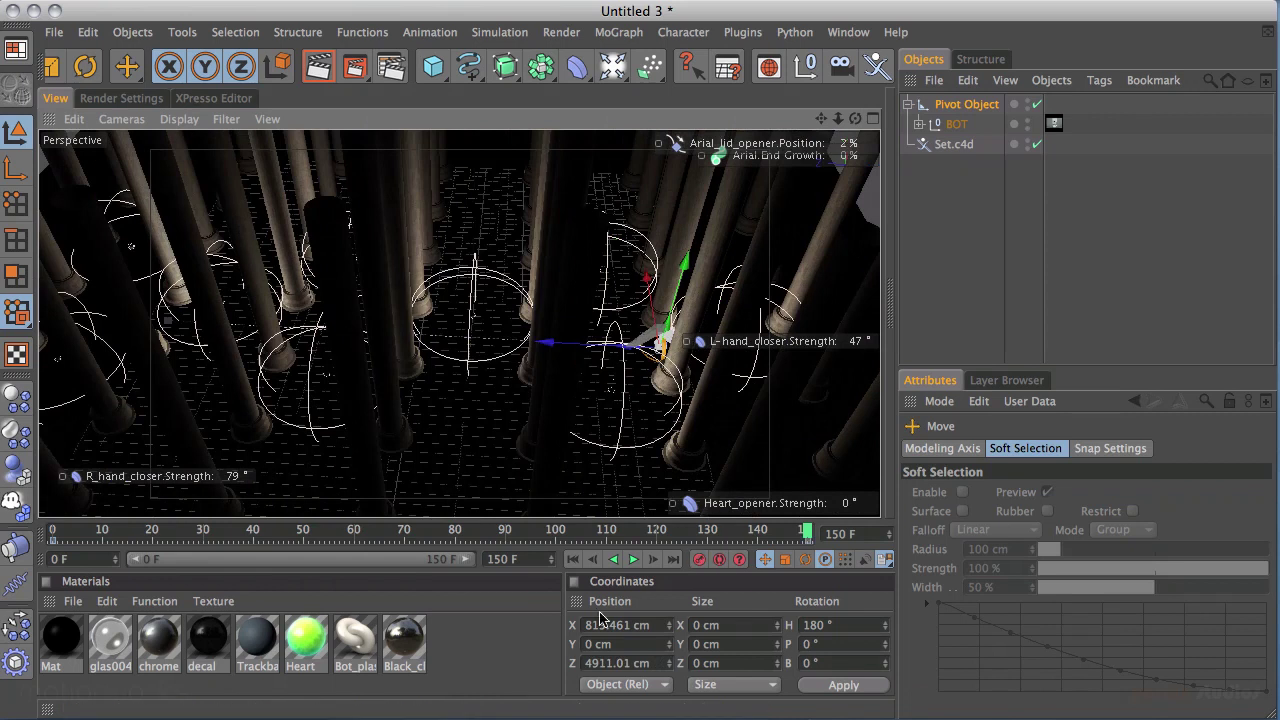
alt+drag(566, 324, 345, 253)
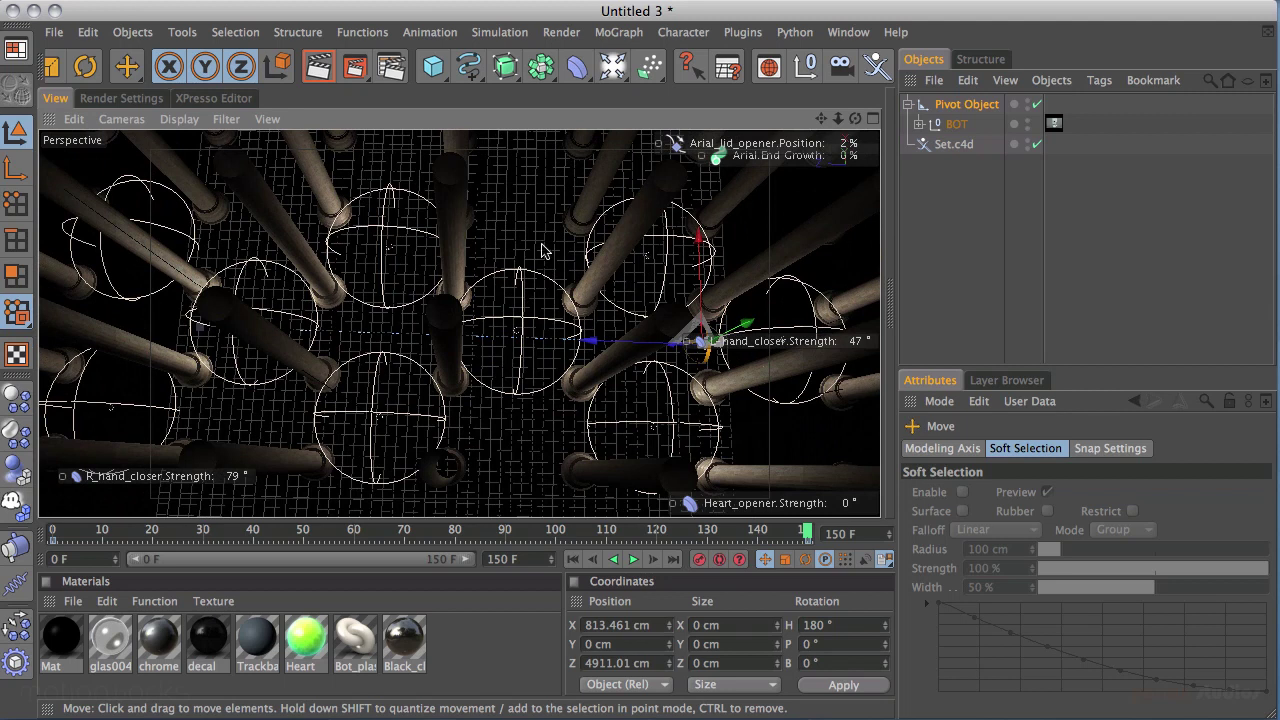
Step: Turn off the Grid display filter and play the robot's walk from frame 0
click(228, 122)
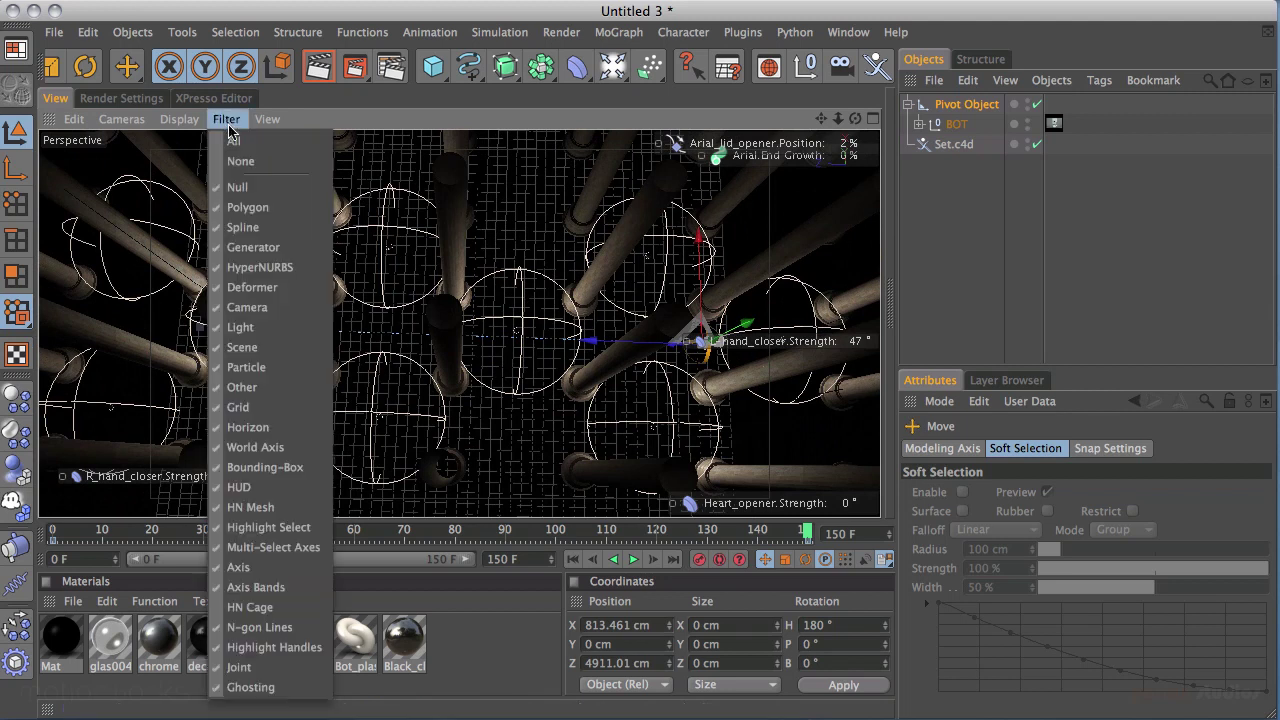
click(248, 410)
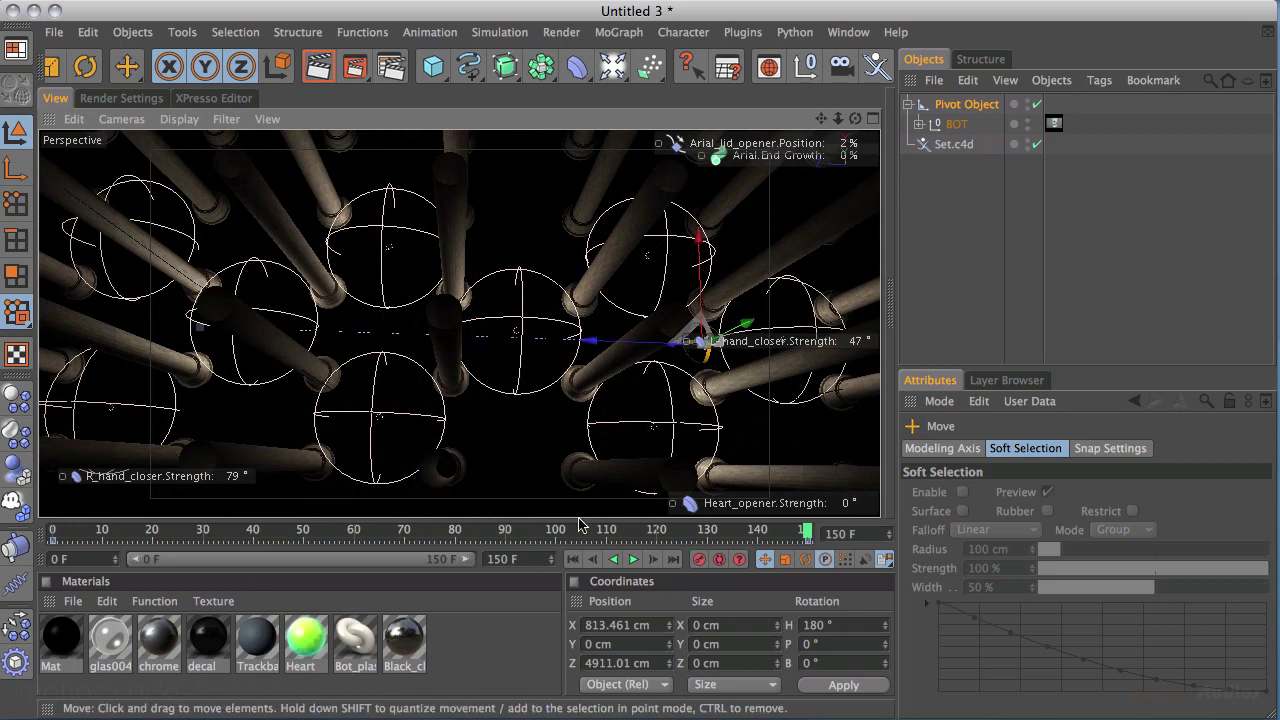
click(573, 559)
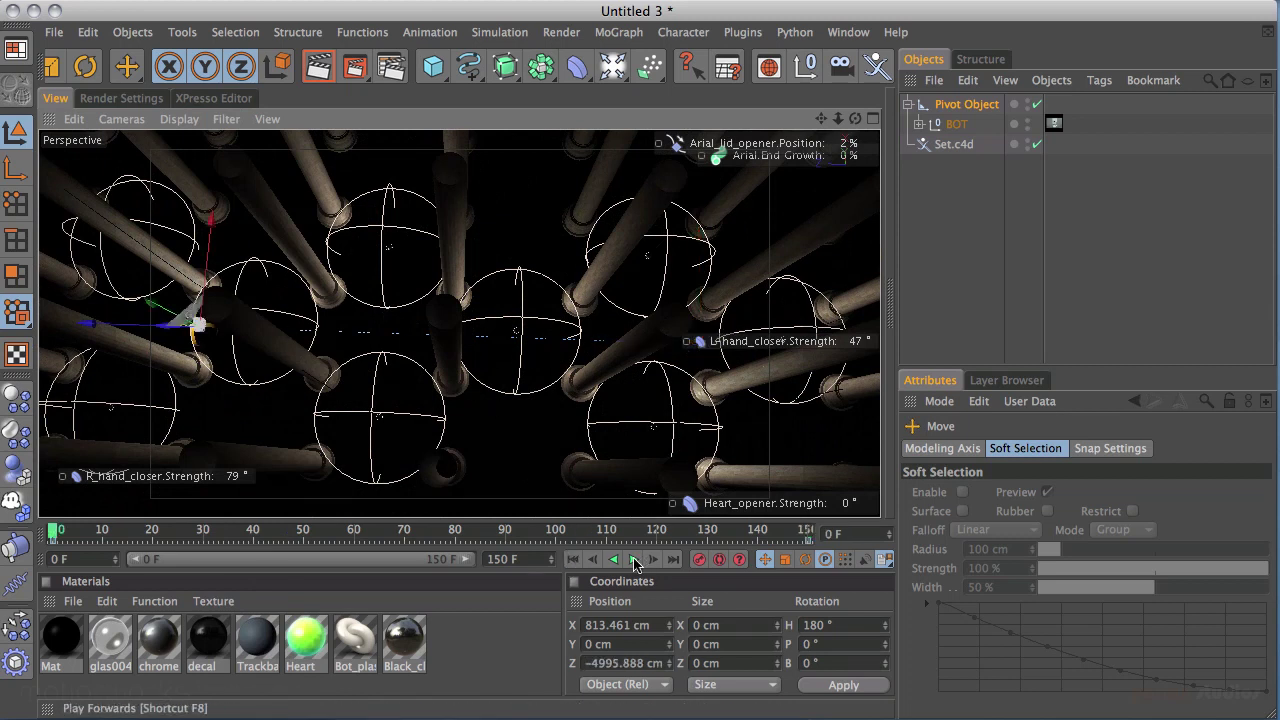
click(633, 561)
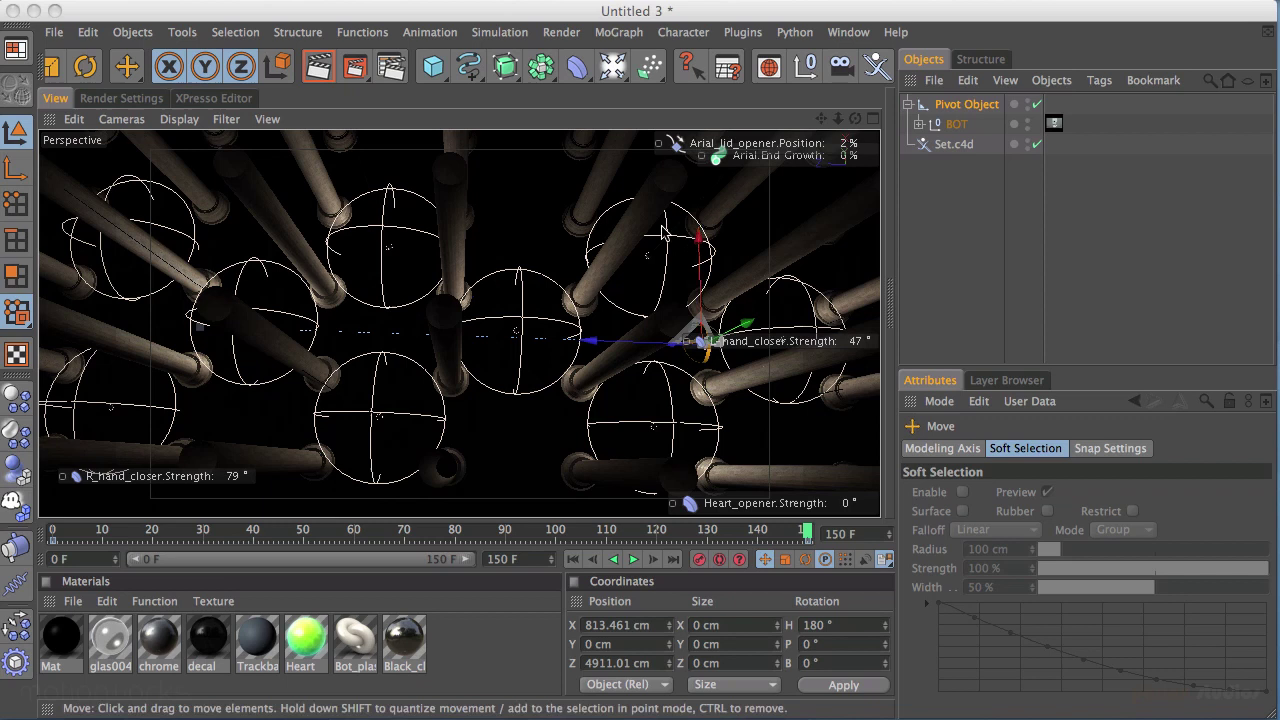
Step: Orbit to a near-horizontal view framing the robot between upright pillars
alt+drag(705, 340, 652, 326)
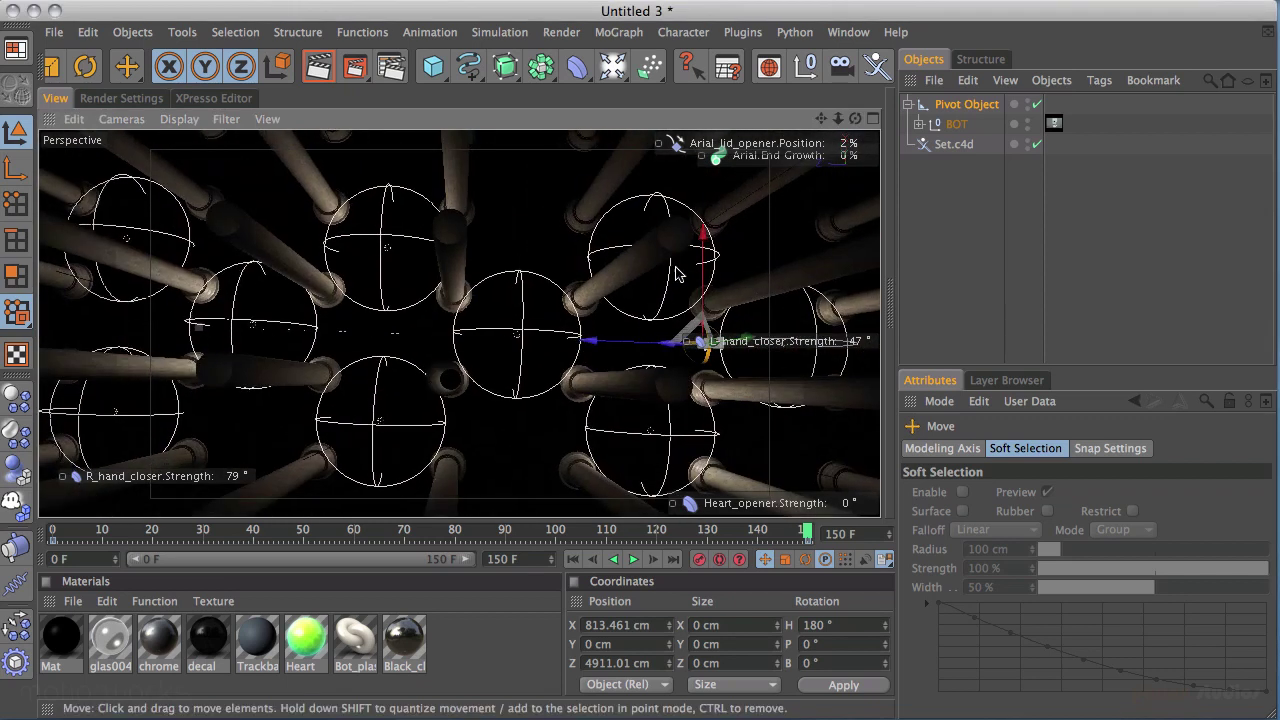
alt+drag(676, 274, 250, 322)
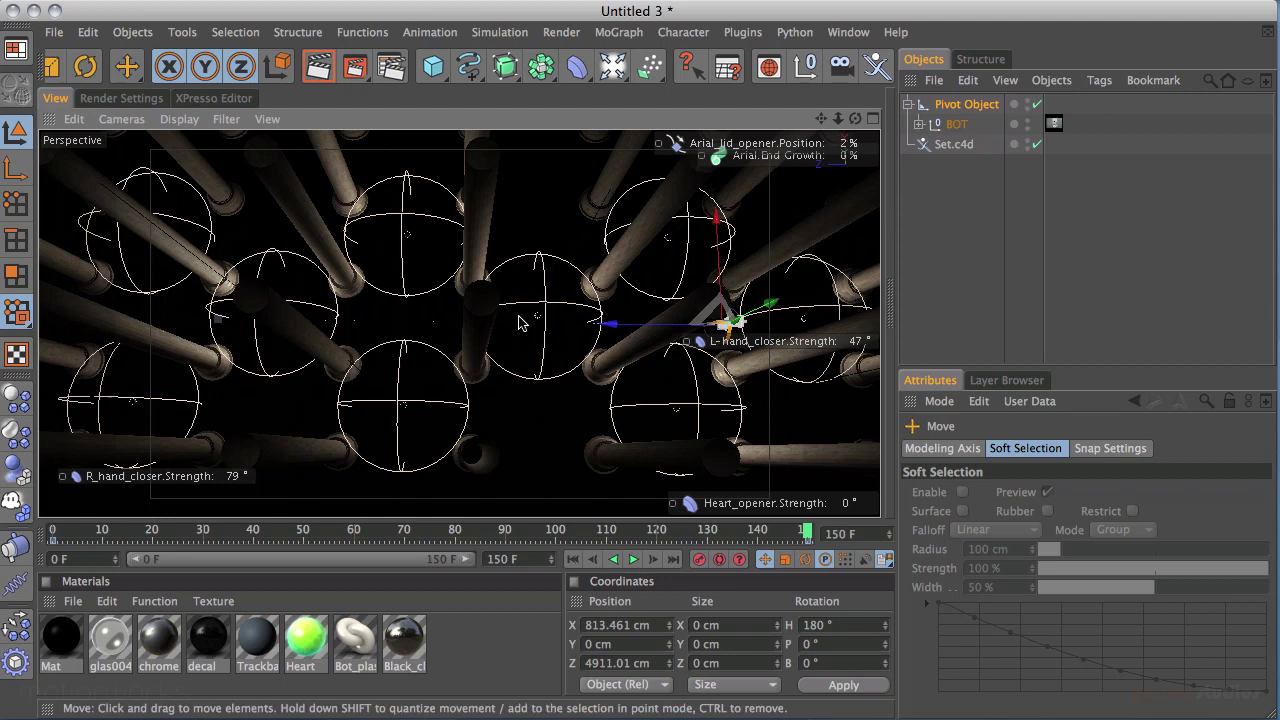
alt+drag(560, 258, 748, 350)
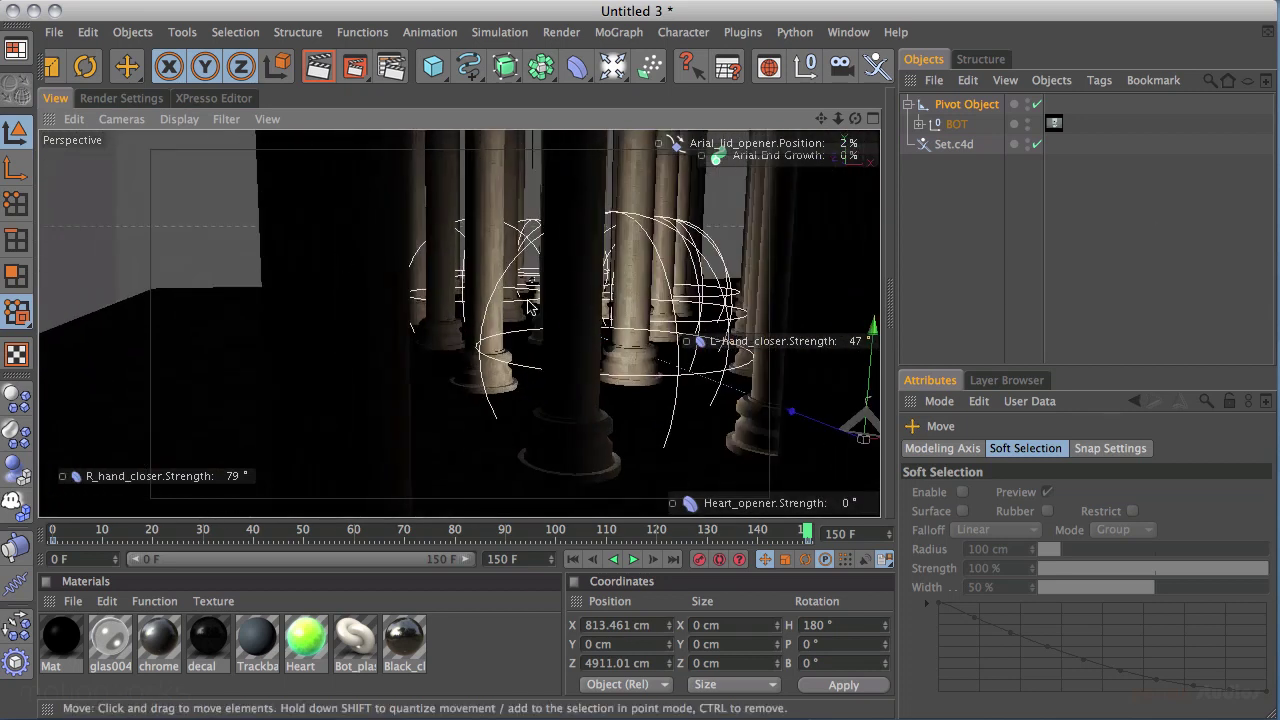
alt+drag(550, 313, 641, 279)
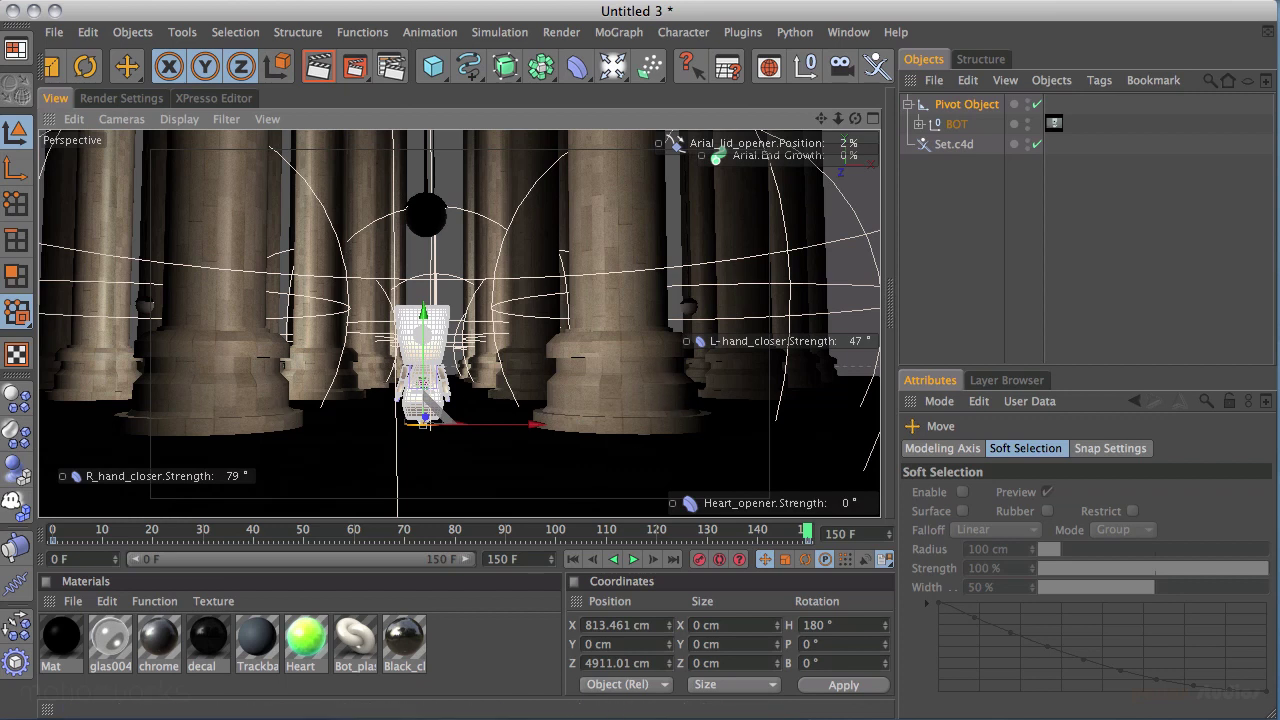
Step: In the Timeline, set the Pivot Object track's keys to Linear interpolation
key(shift+F3)
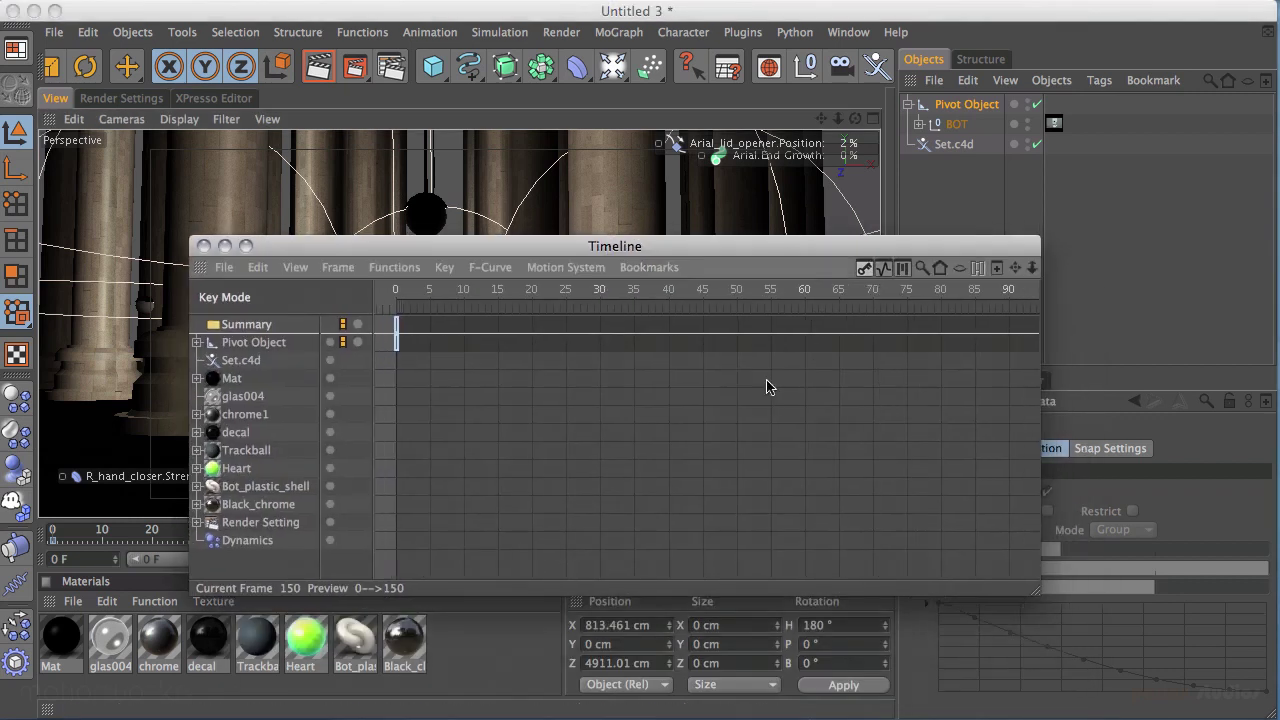
scroll(680, 386, right, 2)
scroll(771, 351, down, 2)
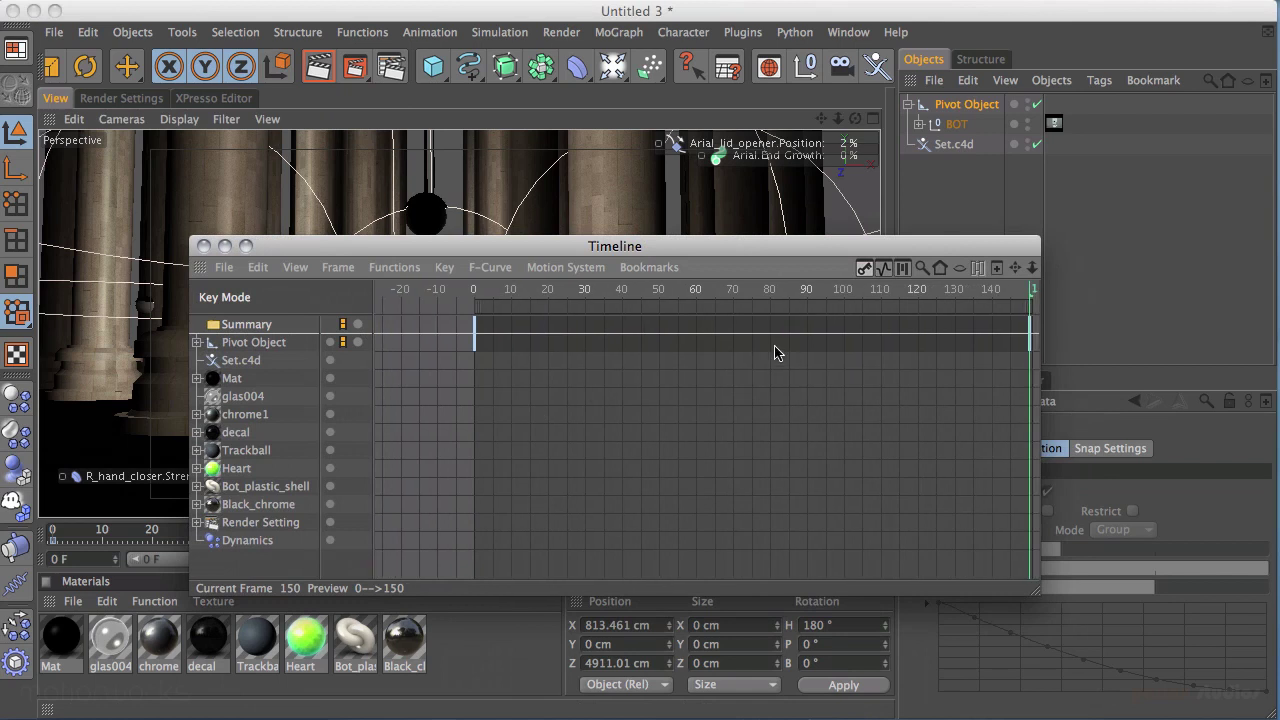
scroll(724, 352, right, 2)
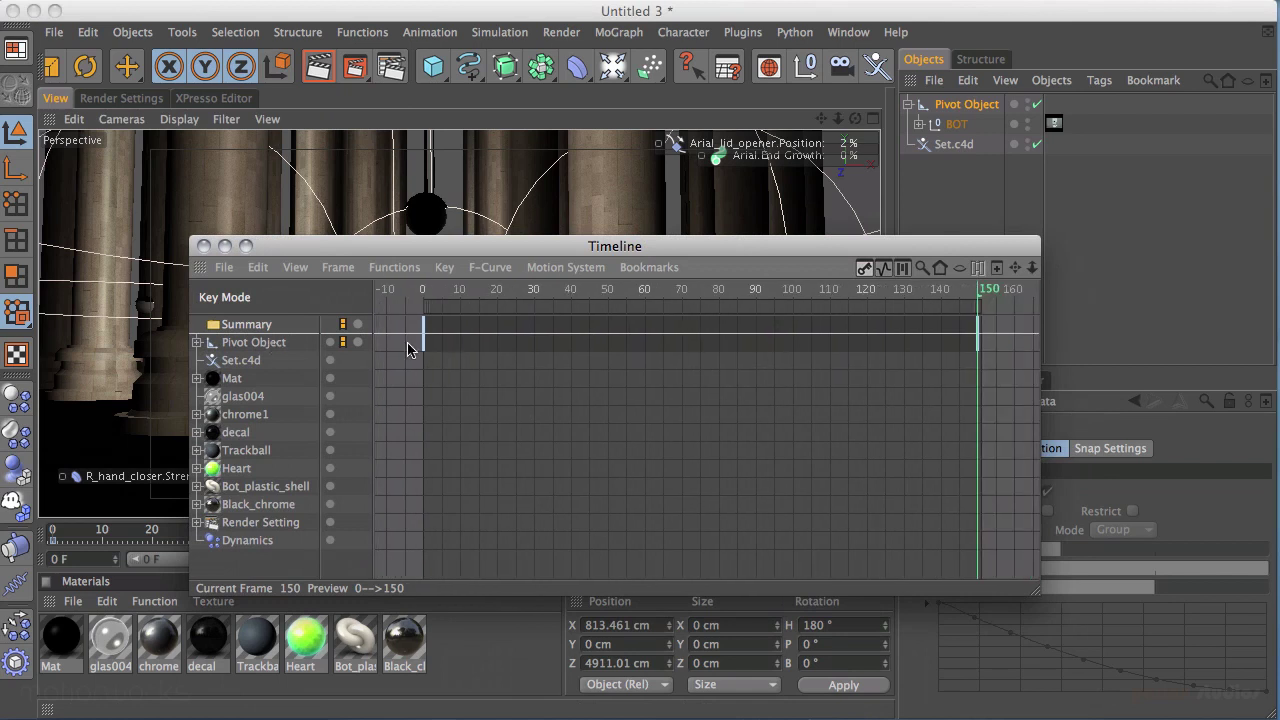
click(301, 346)
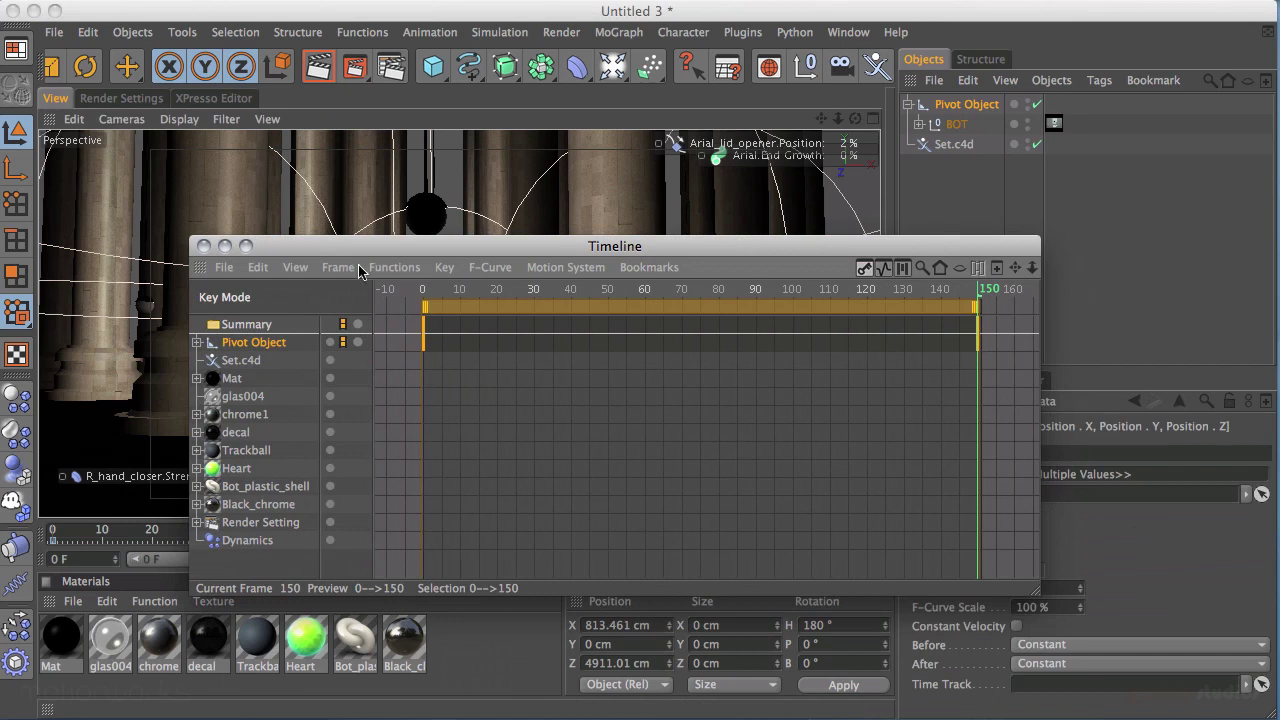
click(339, 268)
mouse_move(398, 270)
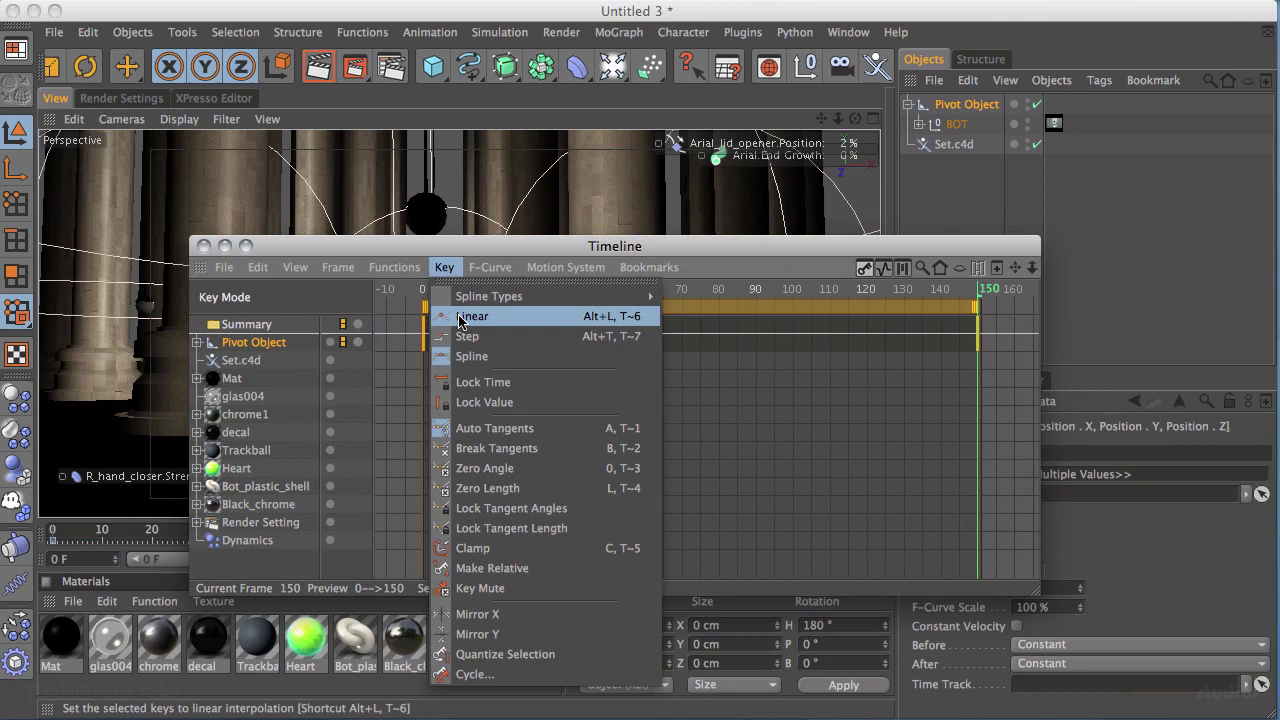
click(472, 318)
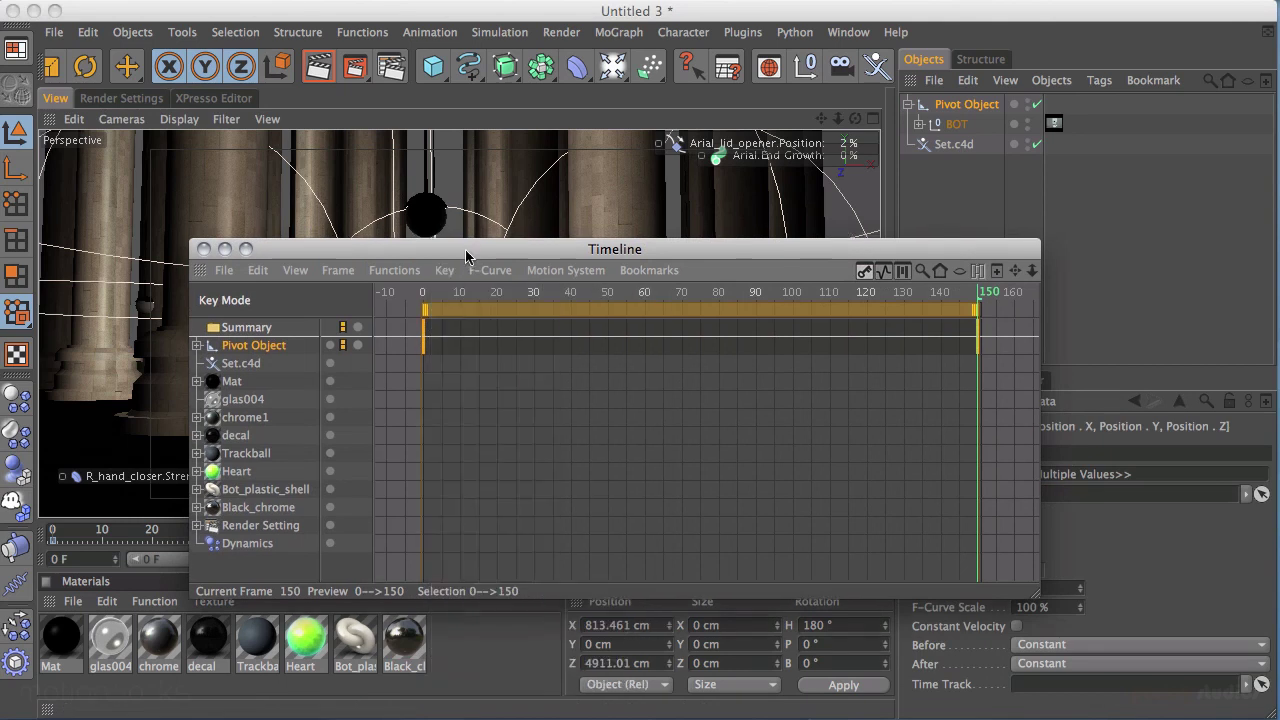
Step: Move the Timeline window aside and return the animation to frame 0
drag(470, 257, 470, 719)
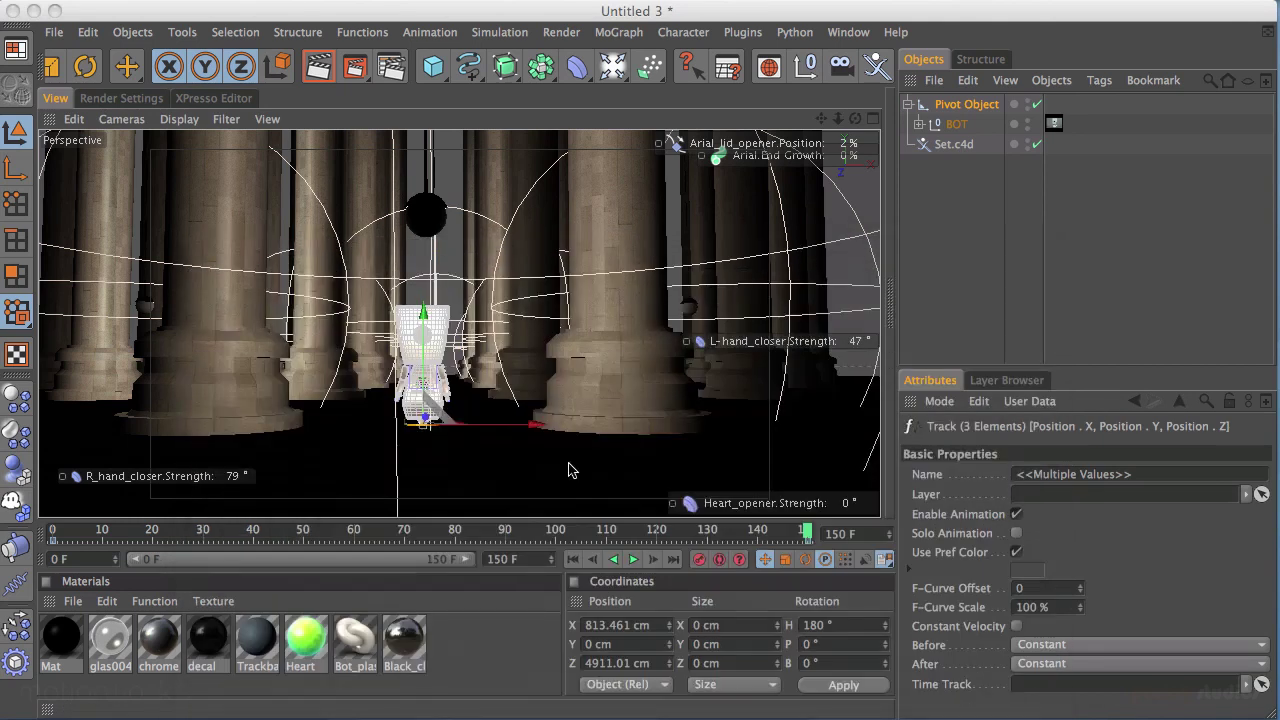
alt+drag(568, 470, 630, 340)
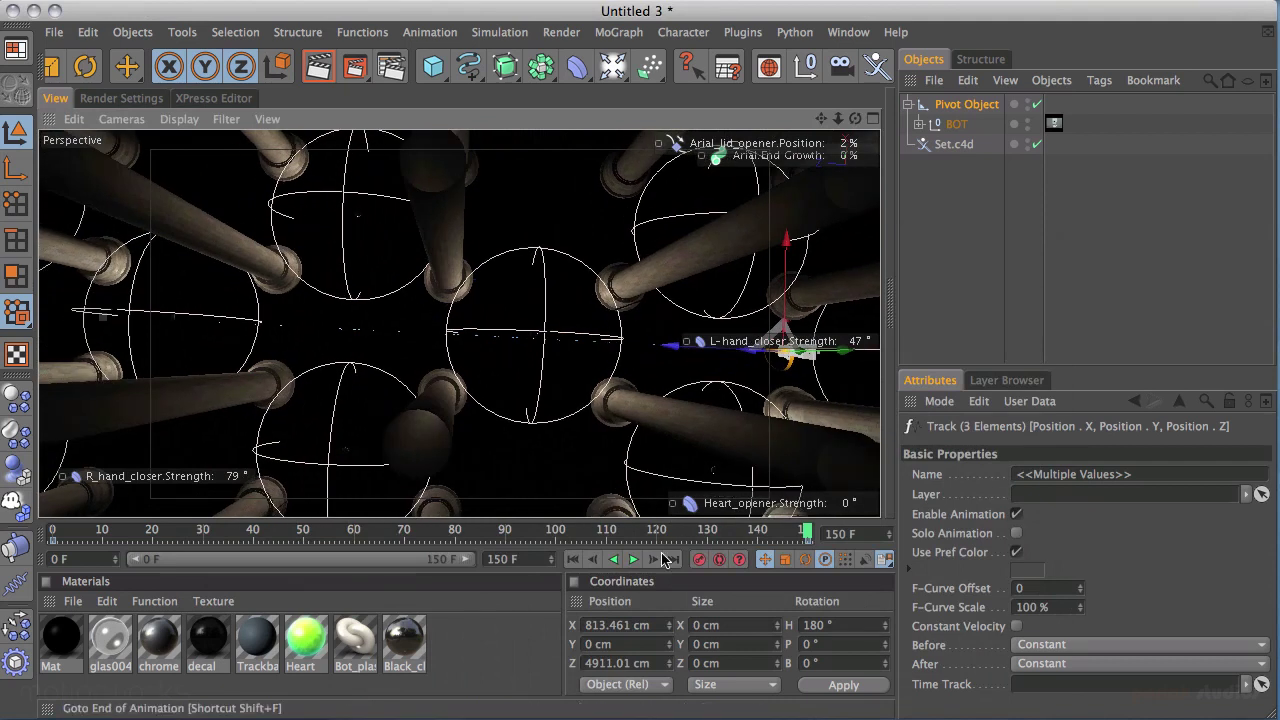
click(573, 559)
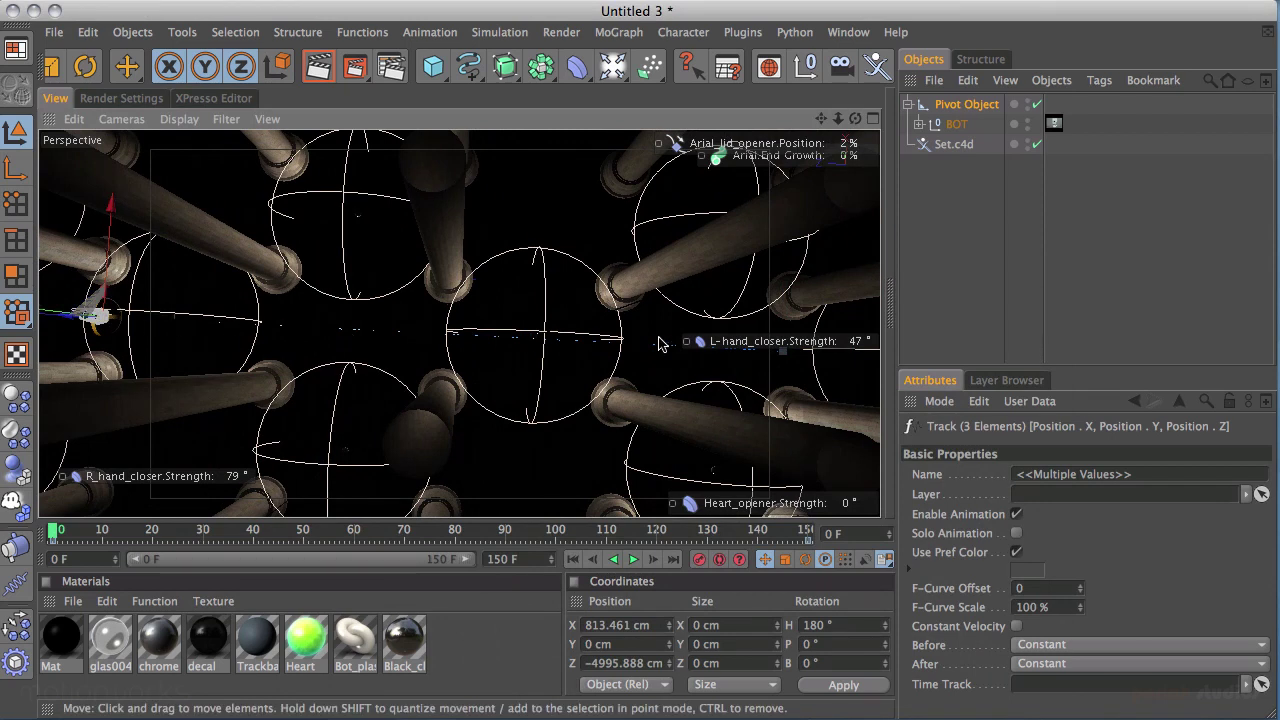
click(632, 562)
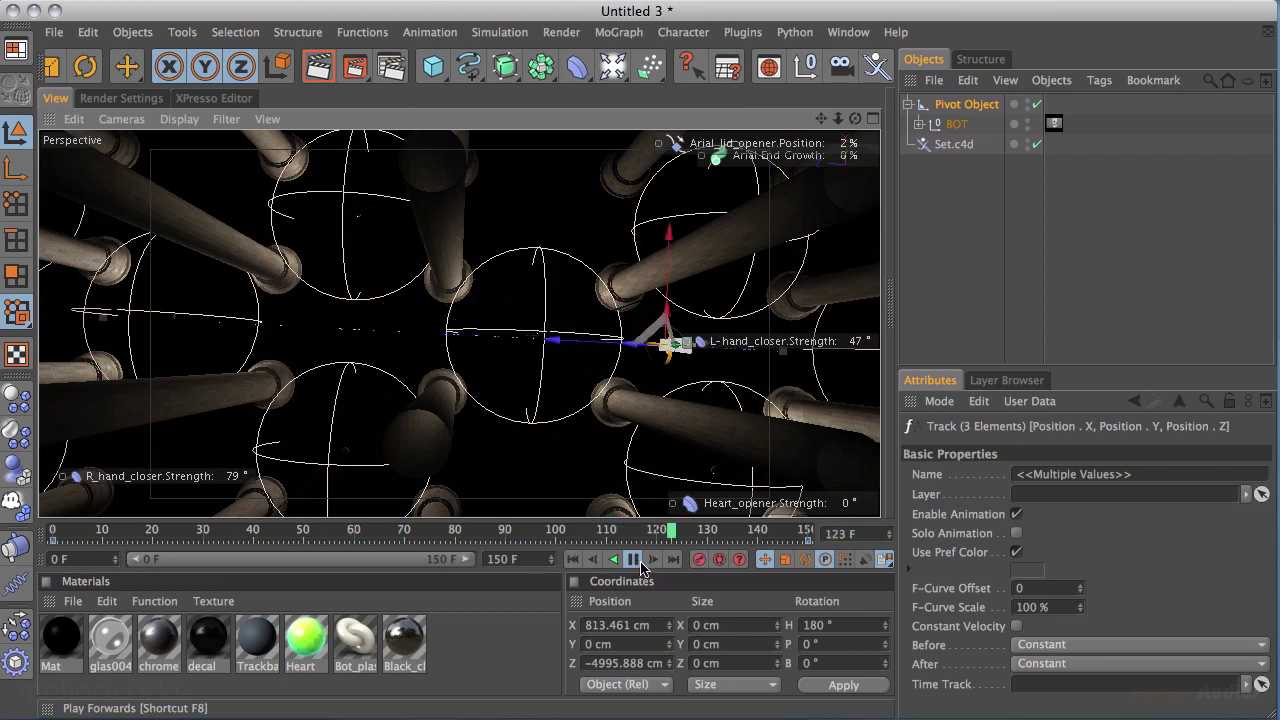
click(636, 560)
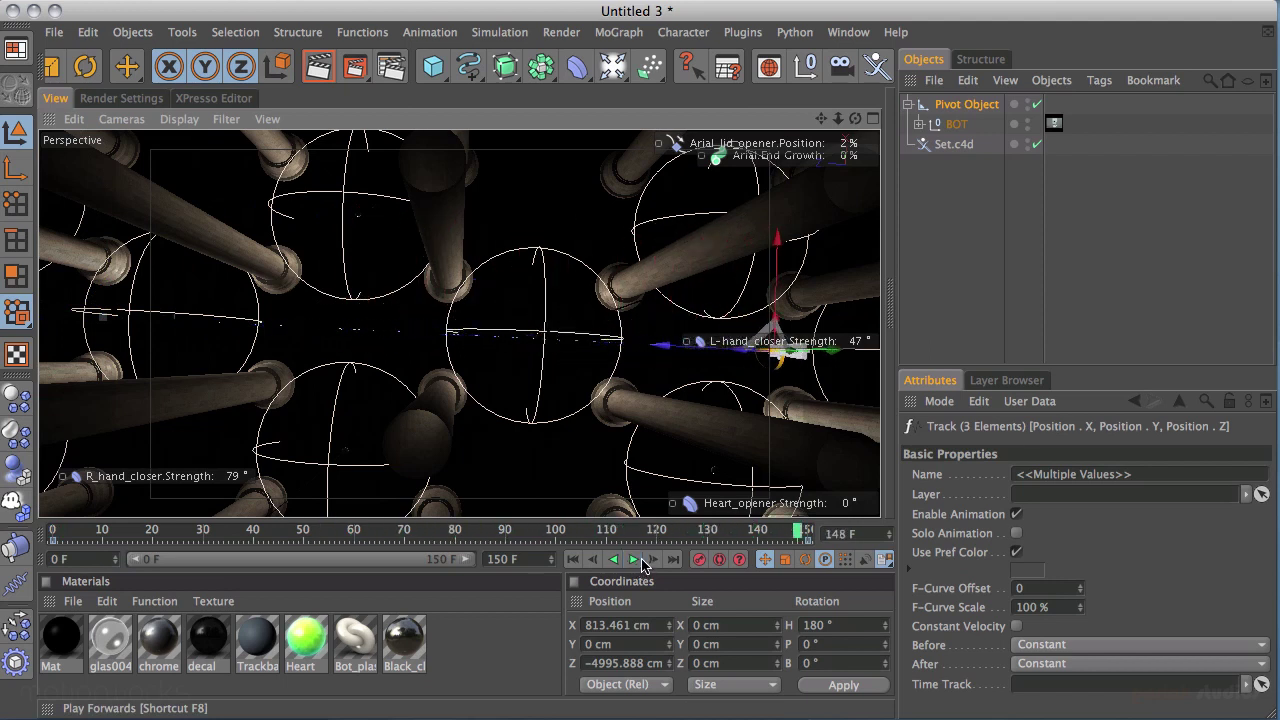
click(573, 560)
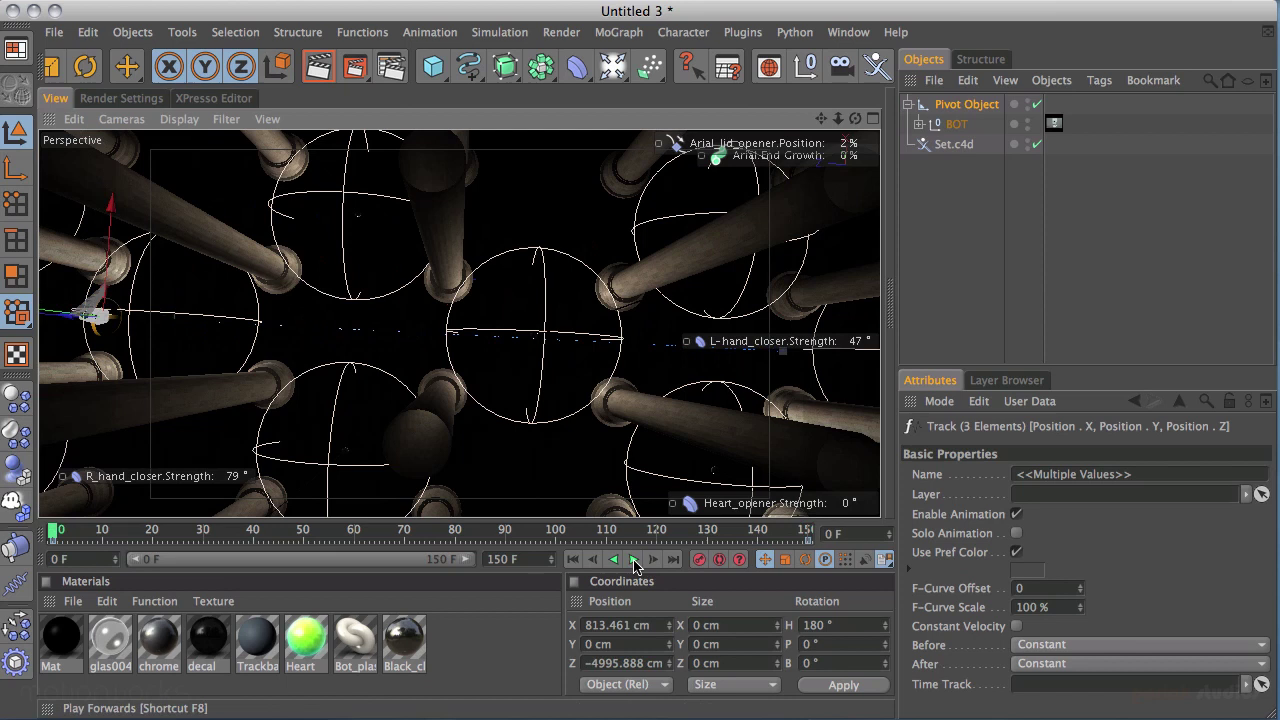
alt+drag(700, 330, 625, 218)
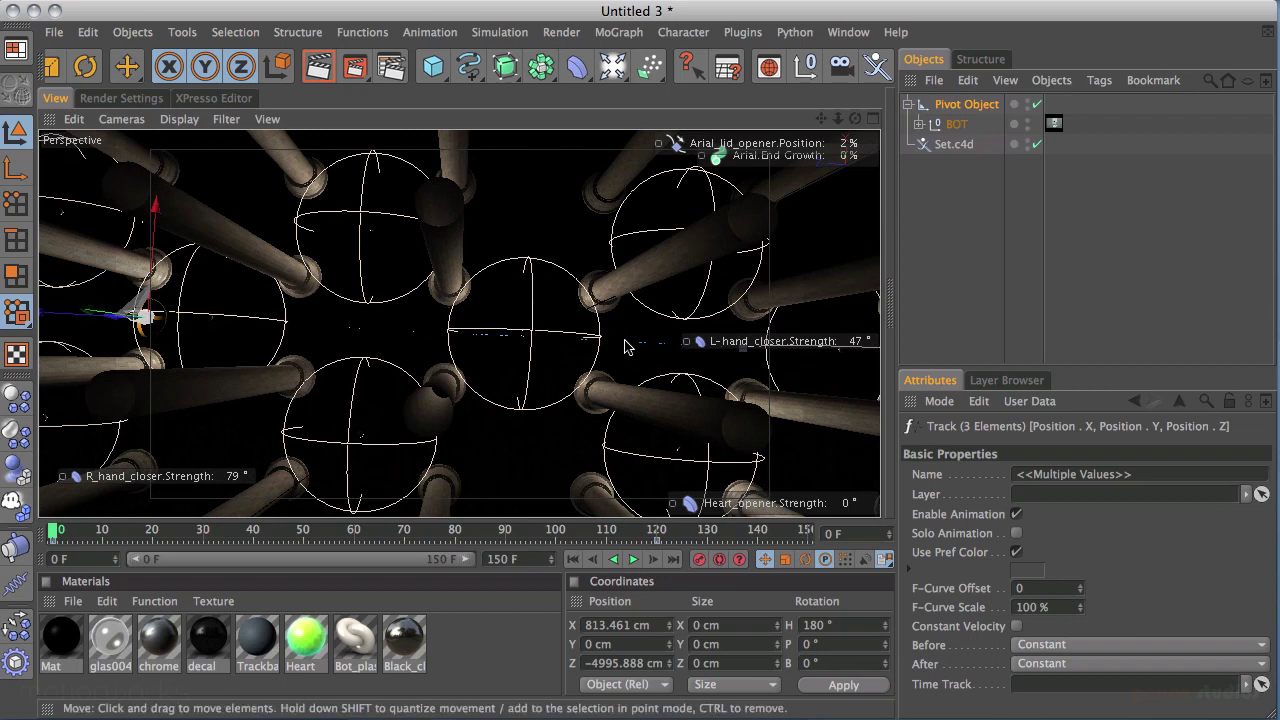
click(633, 560)
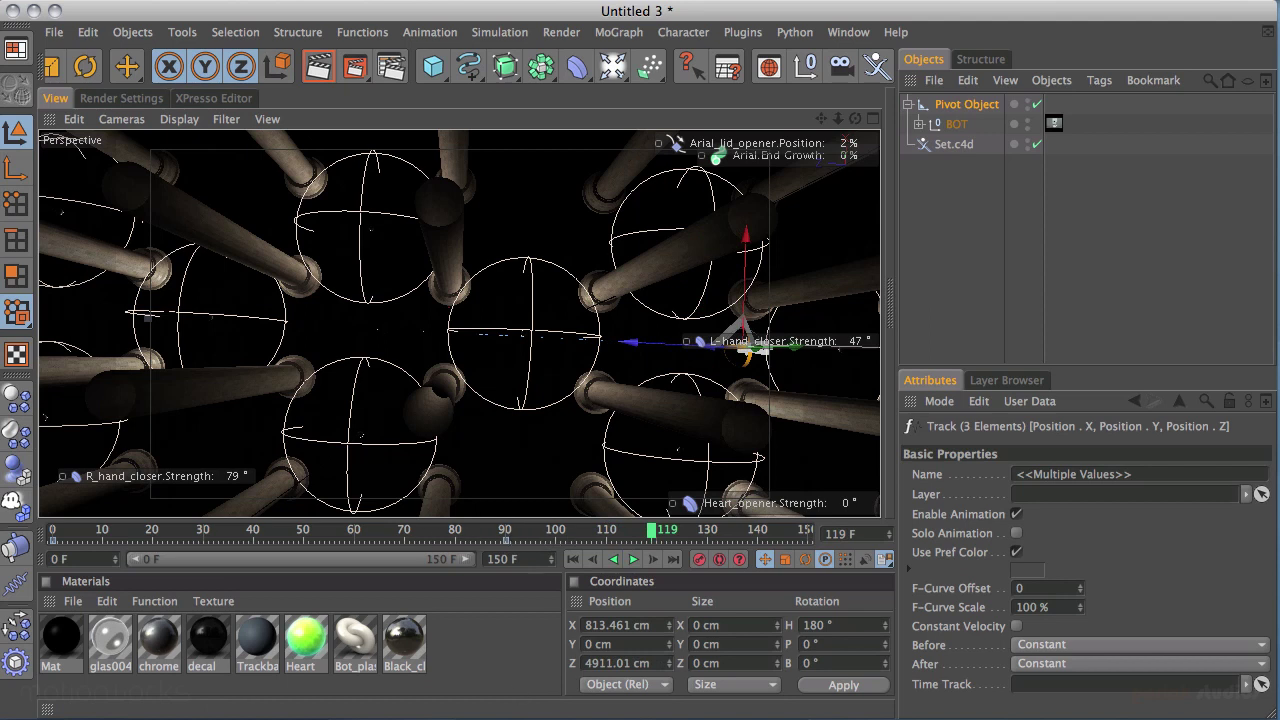
Step: Move the Pivot Object's last keyframe to frame 90 and preview the shortened walk
key(shift+F3)
mouse_move(752, 392)
mouse_down()
mouse_move(629, 392)
mouse_move(806, 392)
mouse_move(722, 392)
mouse_move(752, 392)
mouse_up()
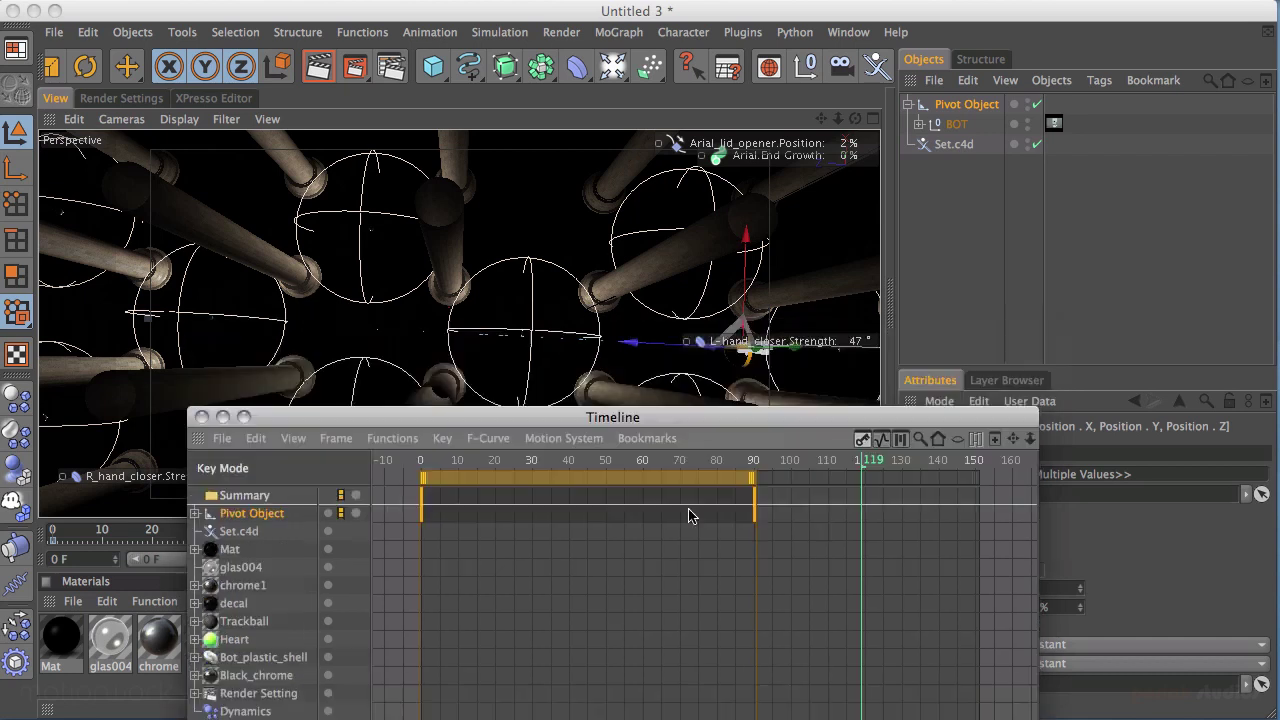
key(shift+F3)
click(573, 559)
click(634, 560)
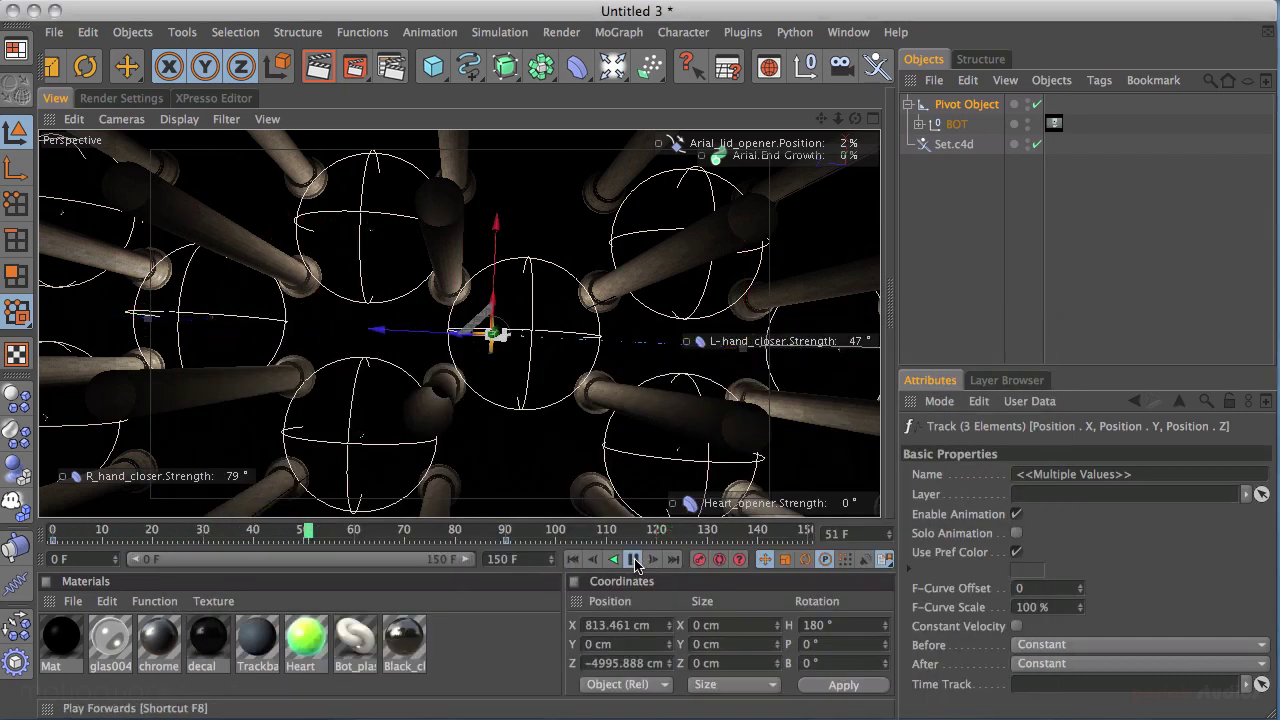
click(636, 561)
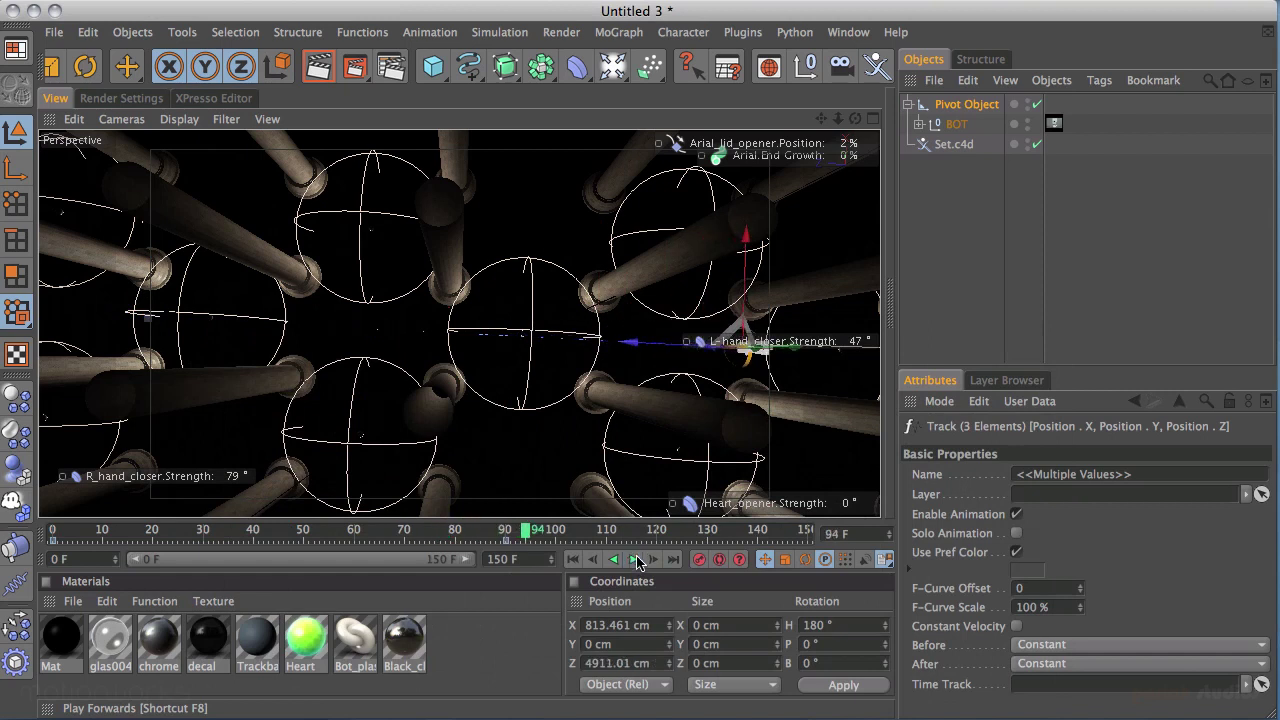
Step: Set the animation's end frame to 90 and rewind to frame 0
click(519, 557)
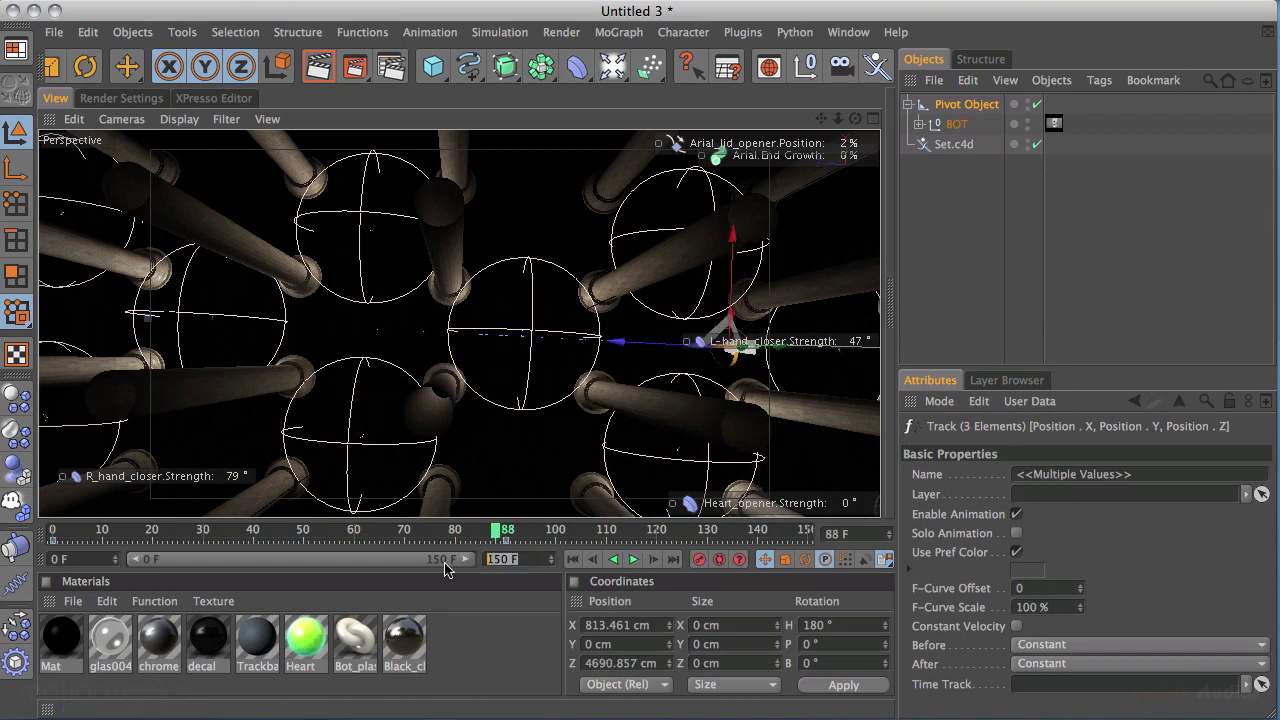
text(90)
key(Return)
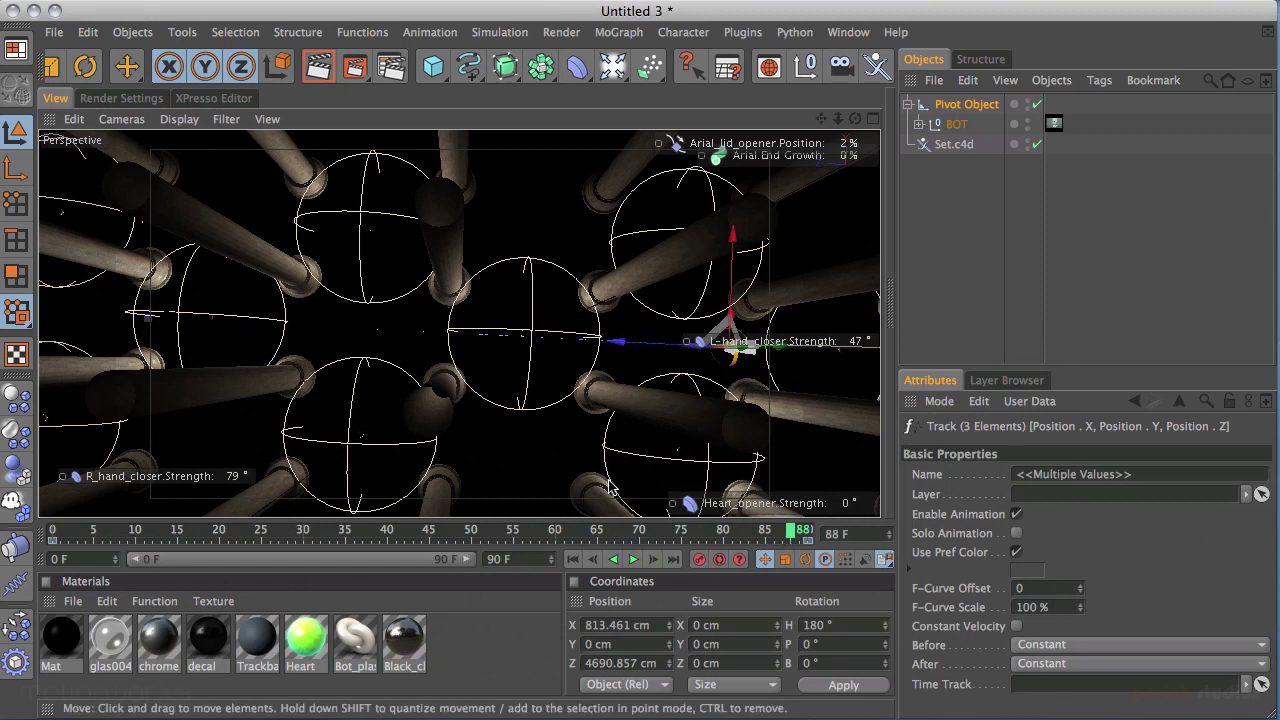
click(573, 559)
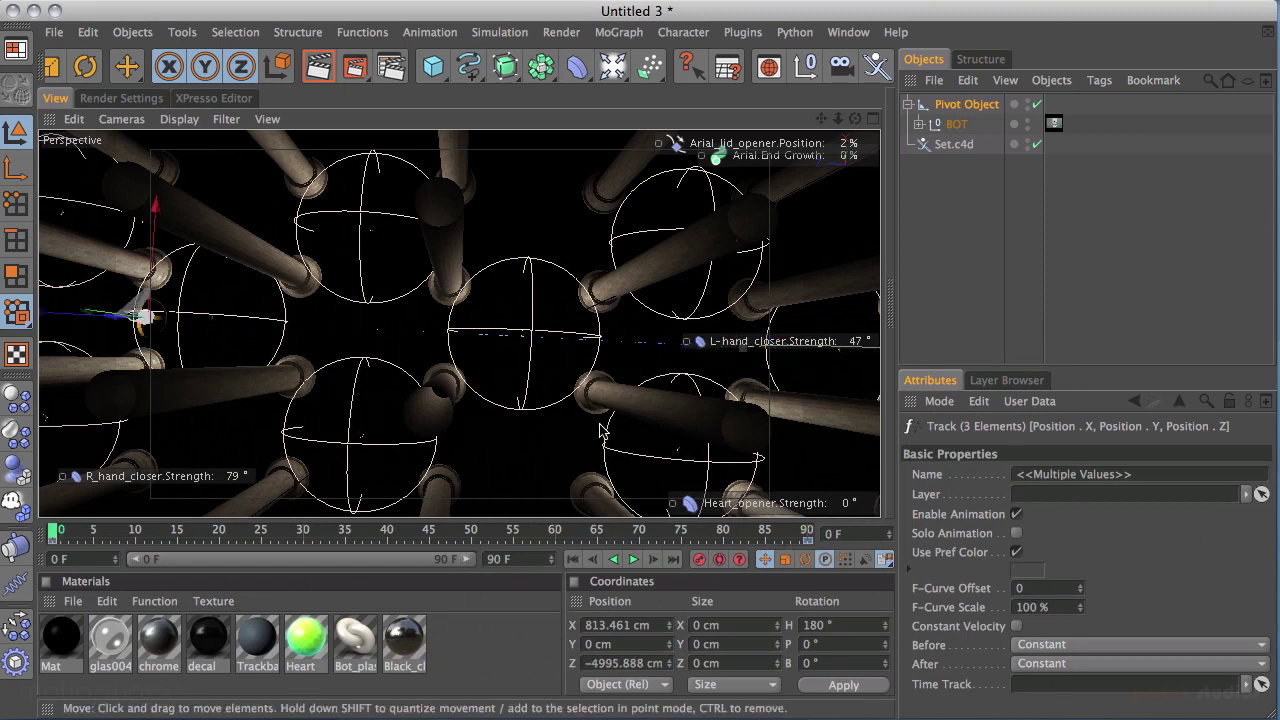
Step: Play the walk, stop at frame 65, and orbit to a low view among the columns
click(632, 560)
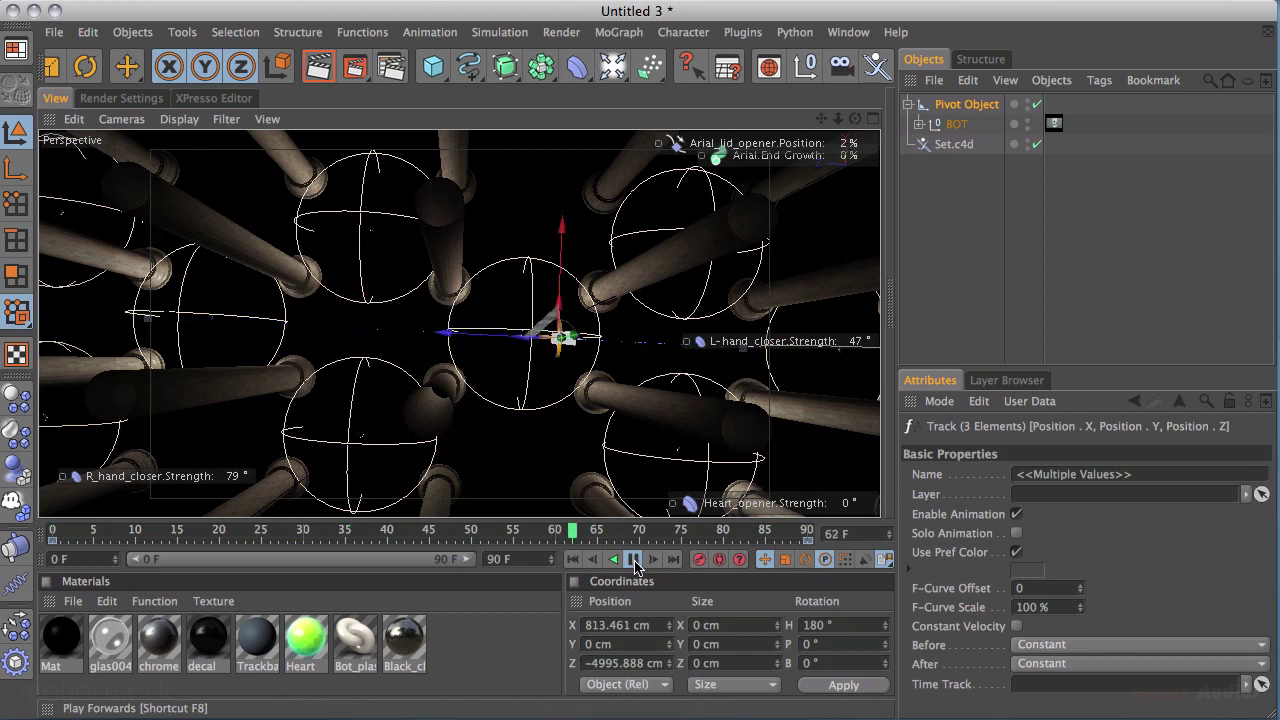
click(634, 565)
alt+drag(560, 330, 490, 345)
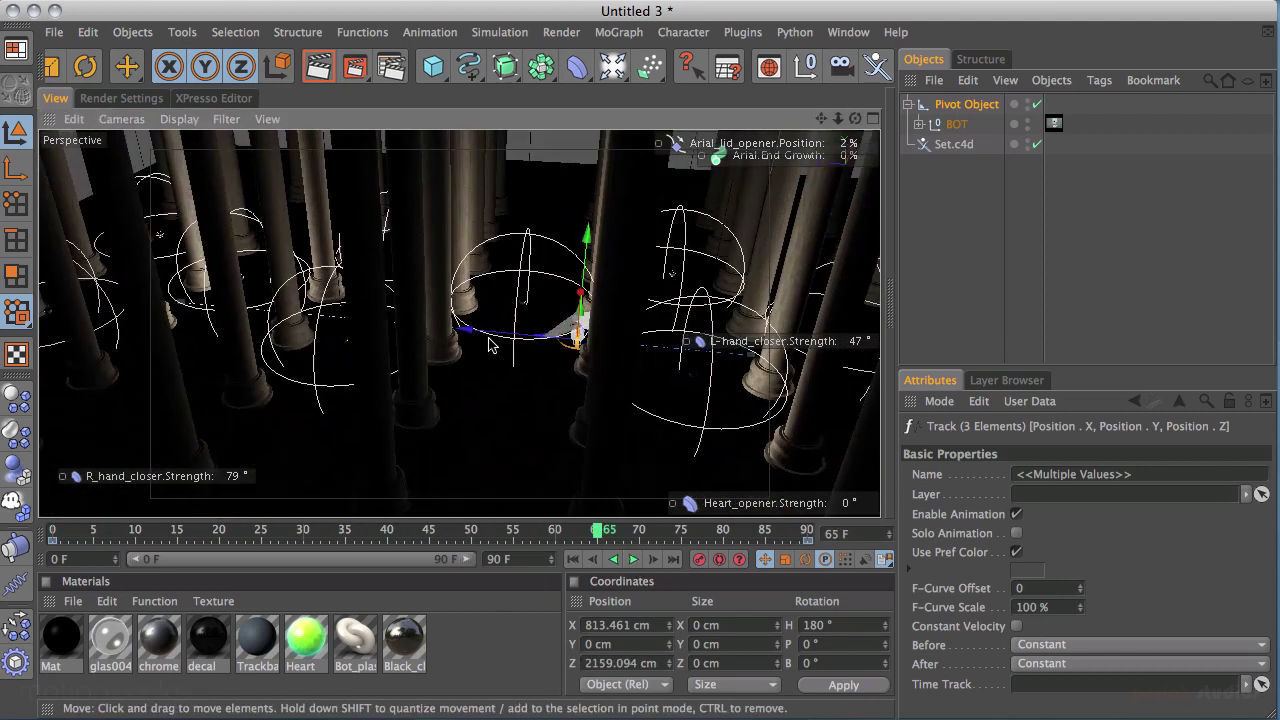
alt+drag(395, 390, 528, 380)
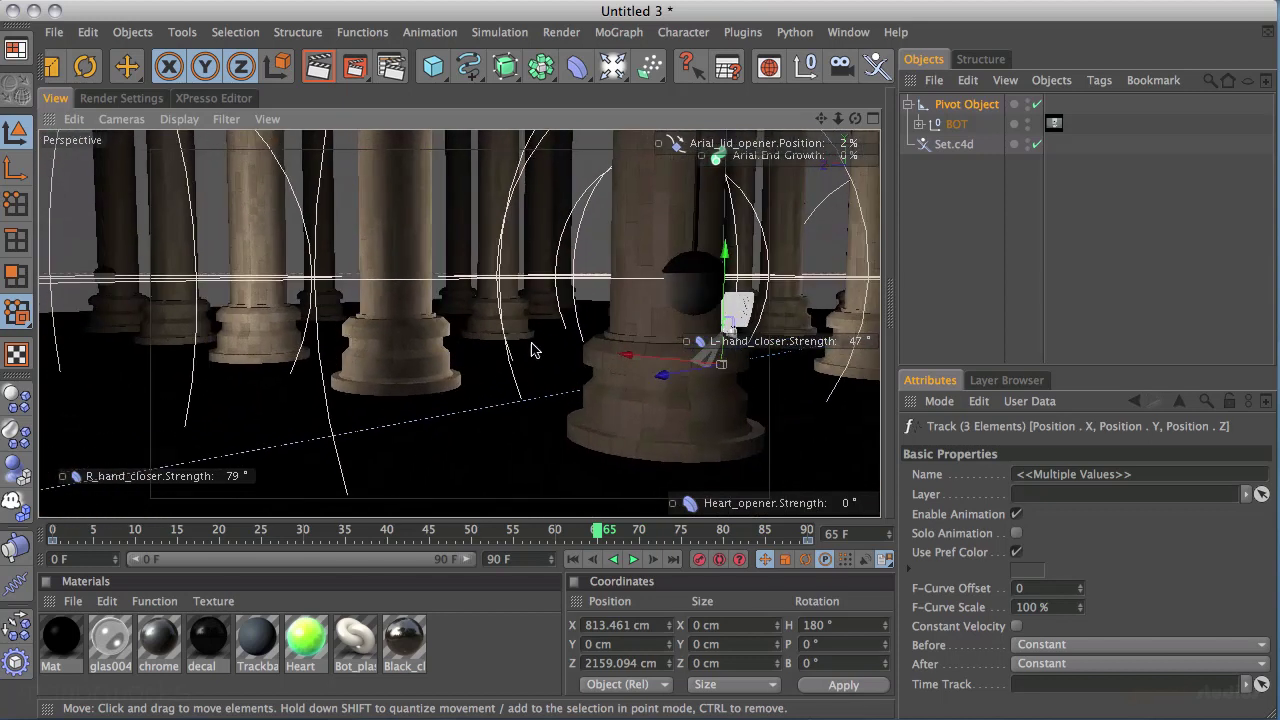
Step: Scrub the timeline back to frame 0 and pull the view out over the columns
drag(592, 538, 55, 538)
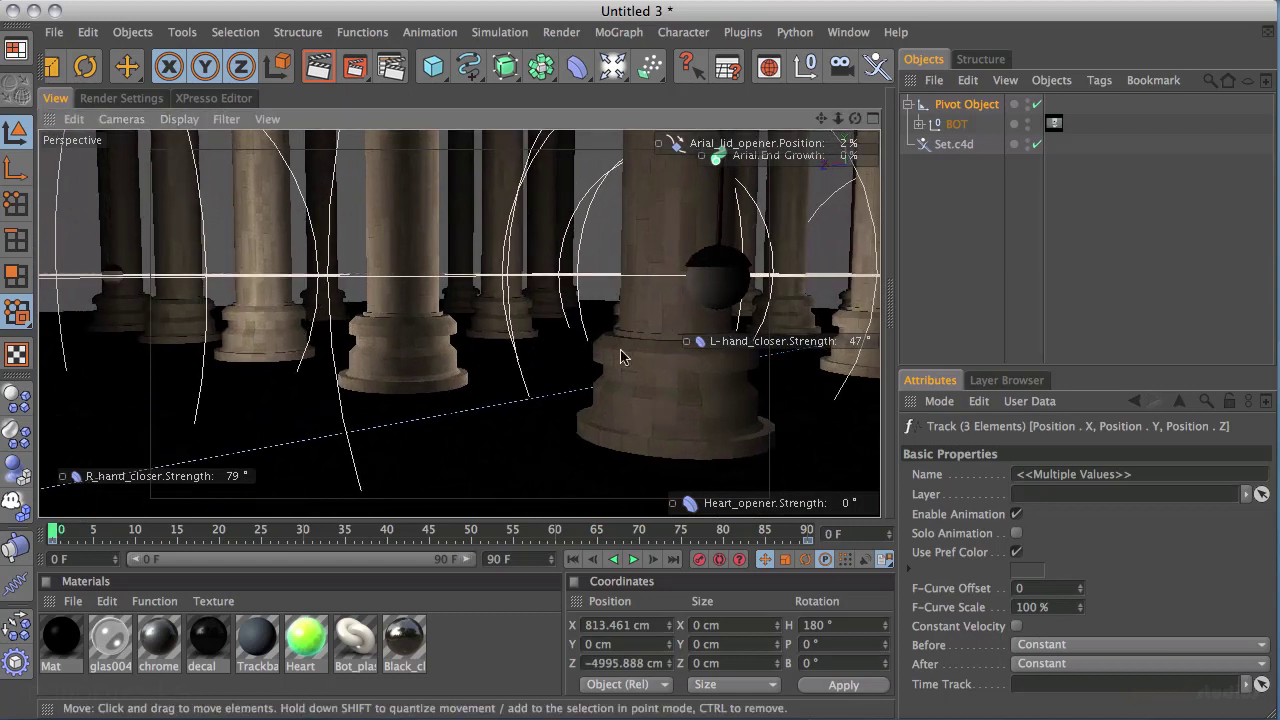
alt+drag(620, 357, 655, 351)
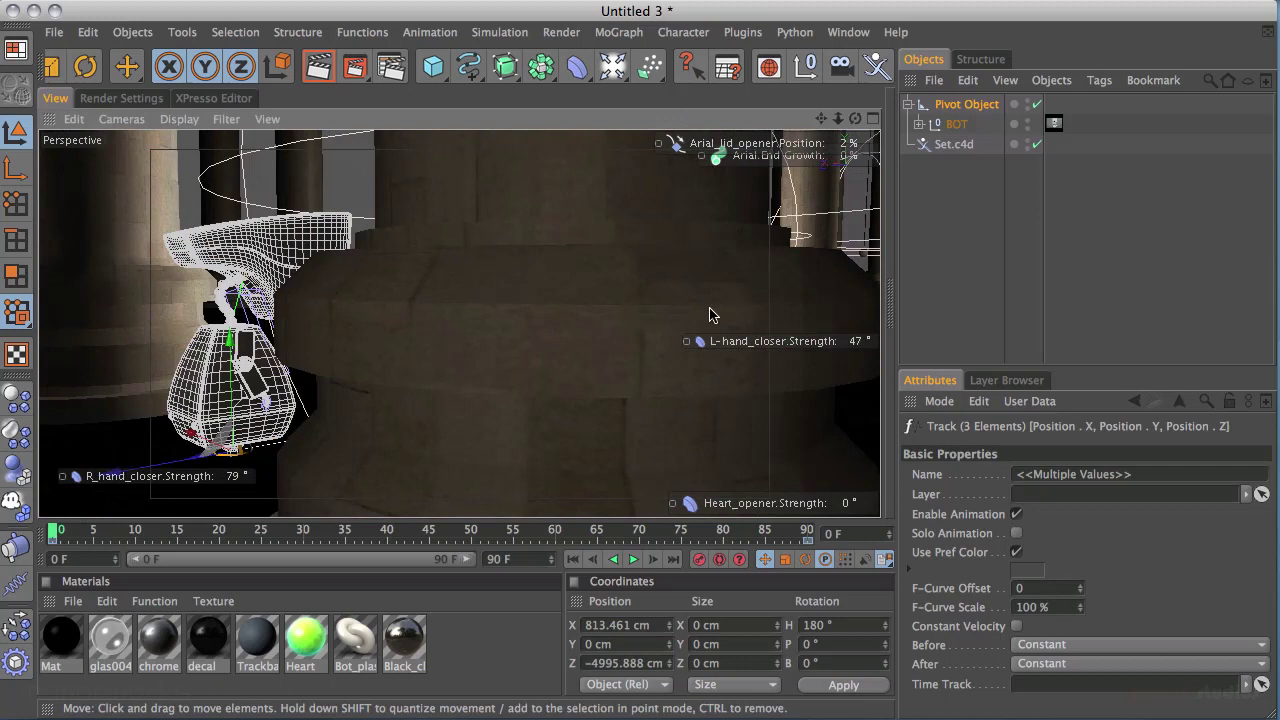
alt+drag(710, 315, 375, 358)
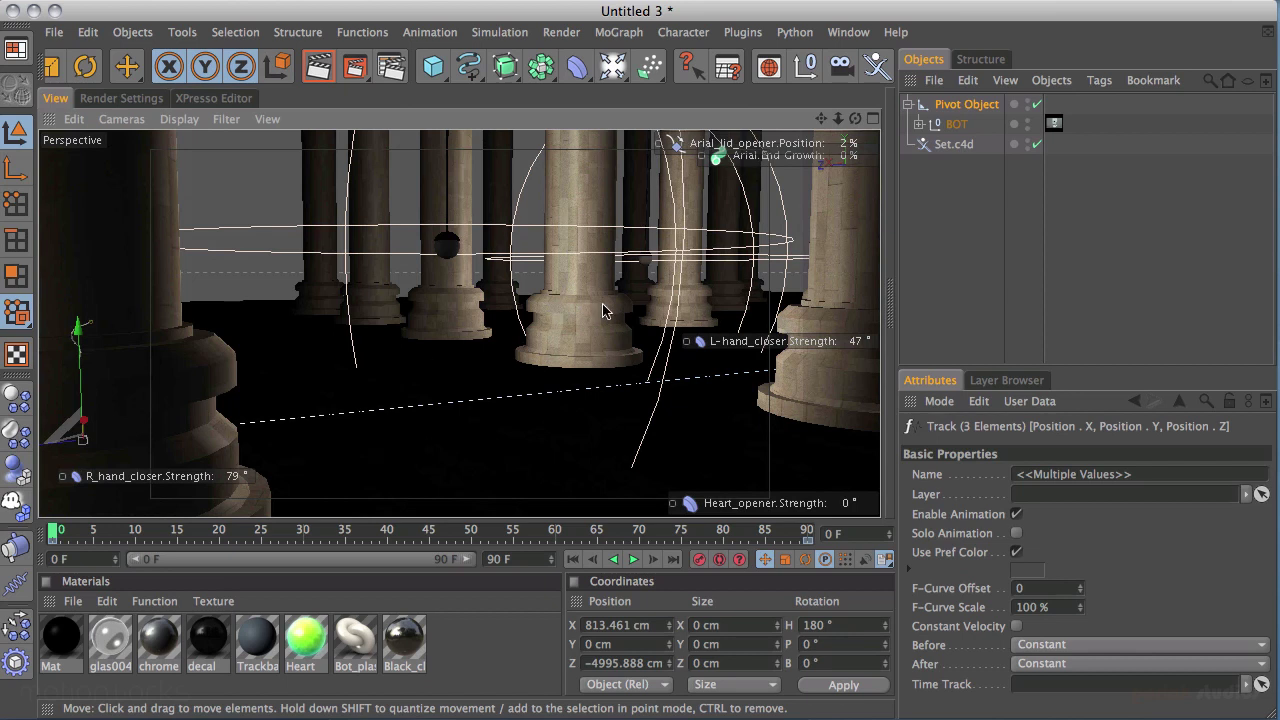
Step: Add a Motions tag from CINEMA 4D Tags to the BOT null
click(958, 128)
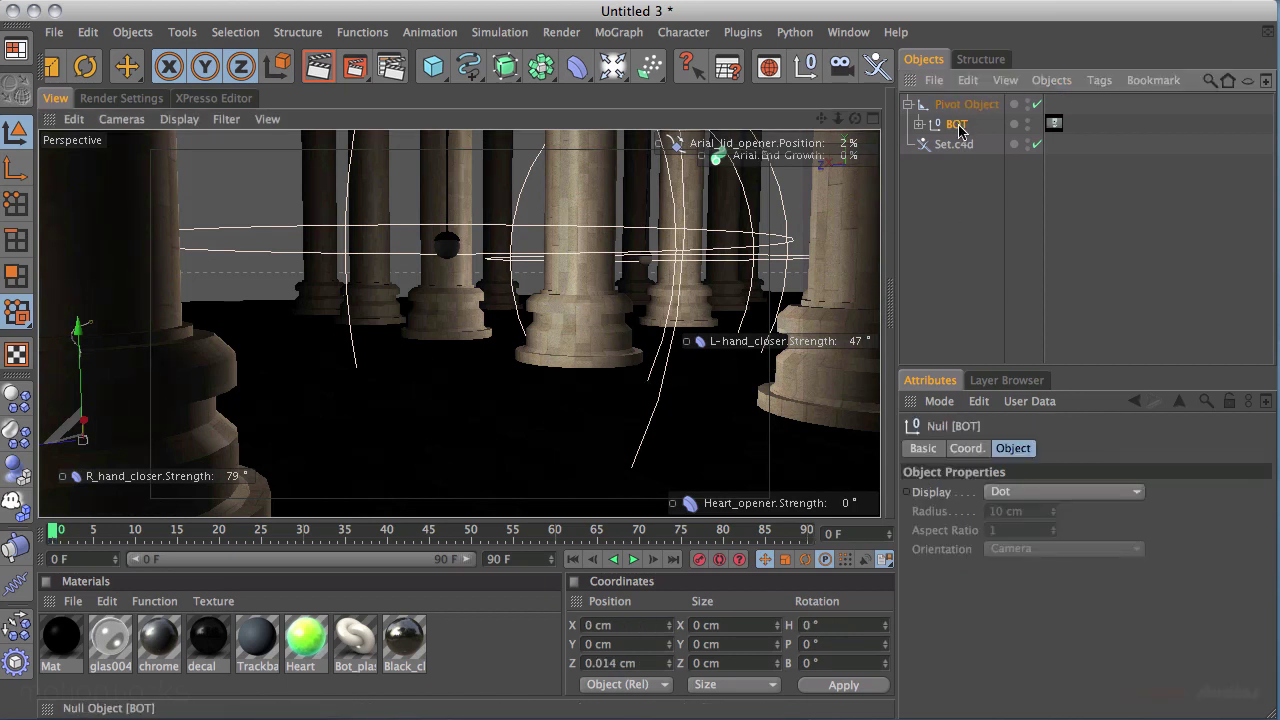
right_click(958, 130)
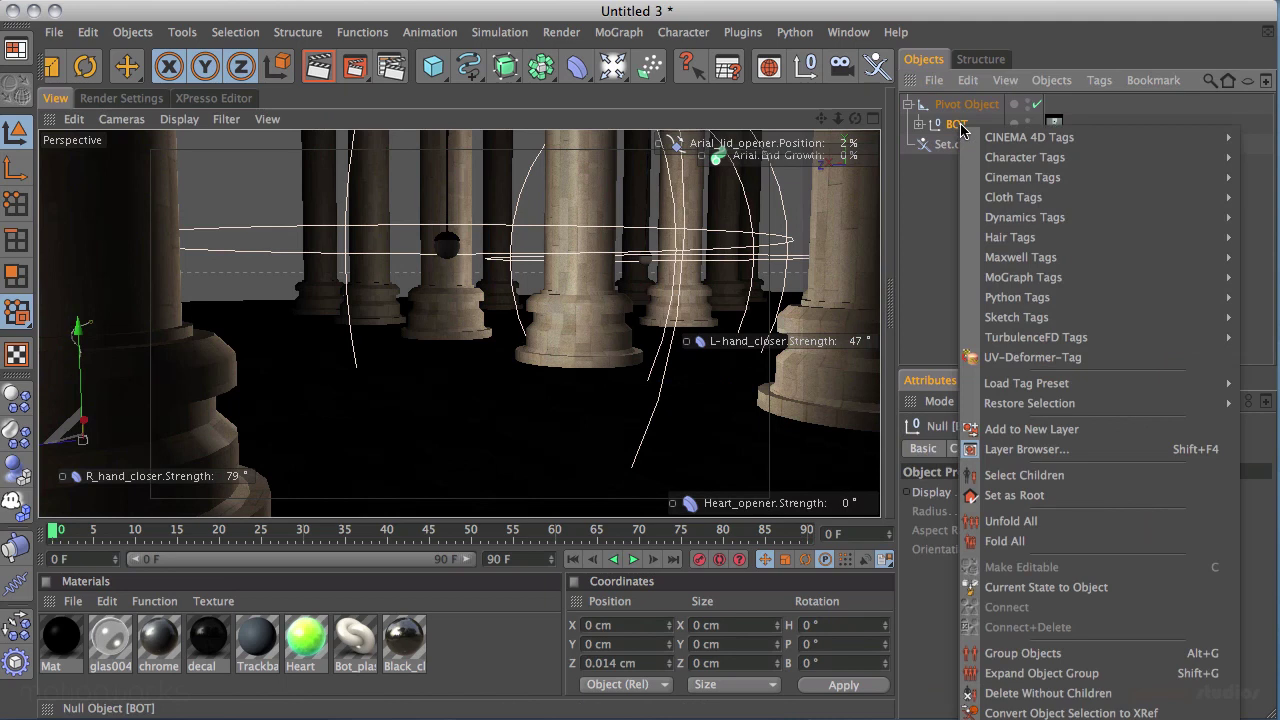
mouse_move(978, 136)
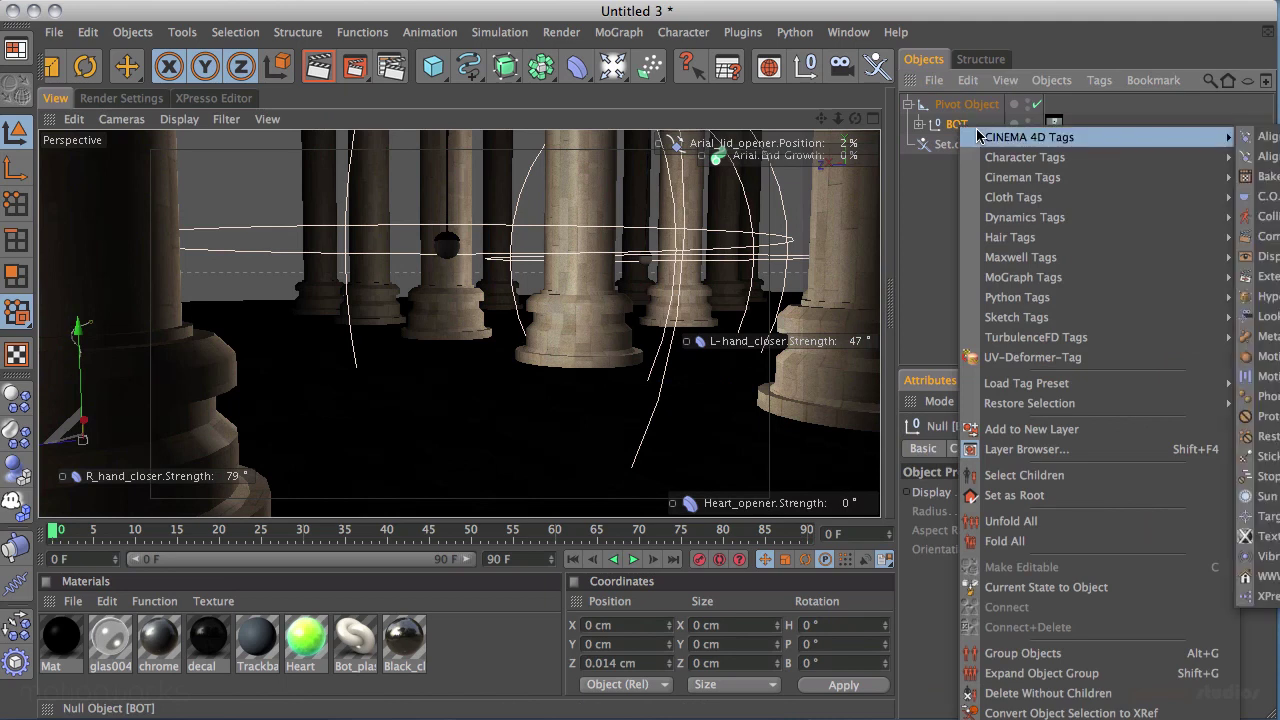
click(1252, 377)
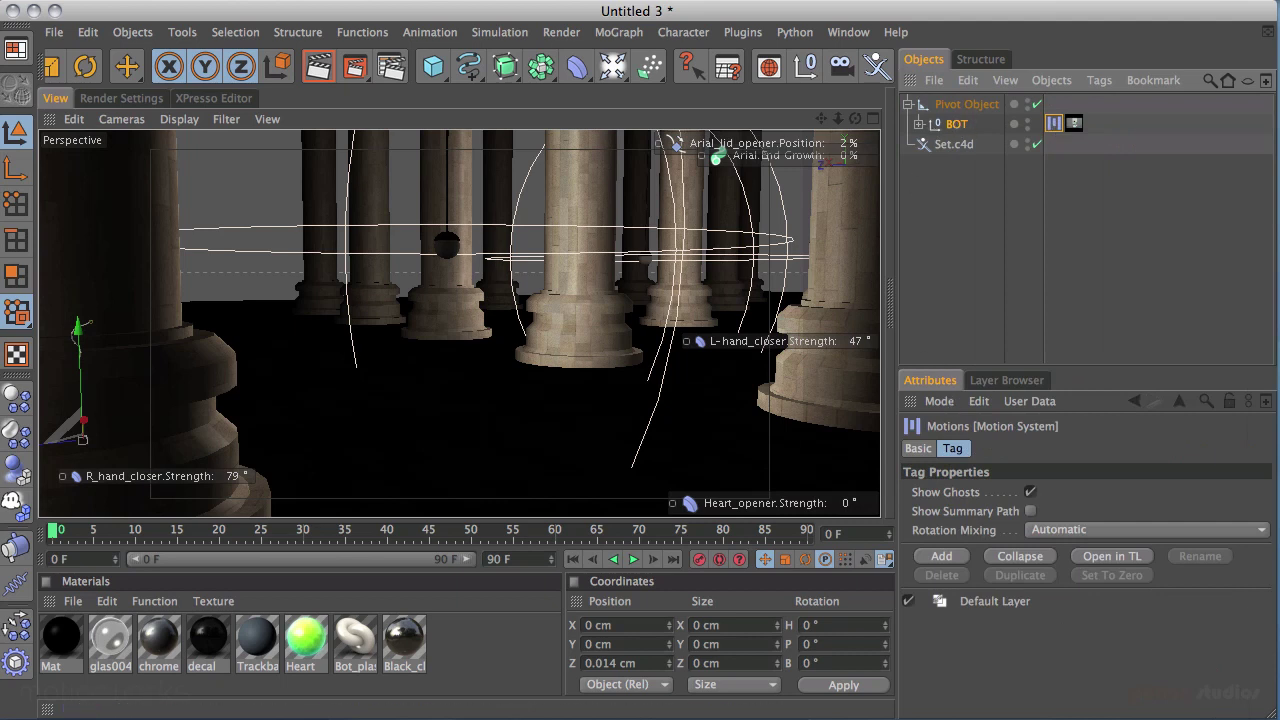
Step: Open the Timeline in Motion Mode, then move and enlarge its window
key(shift+F3)
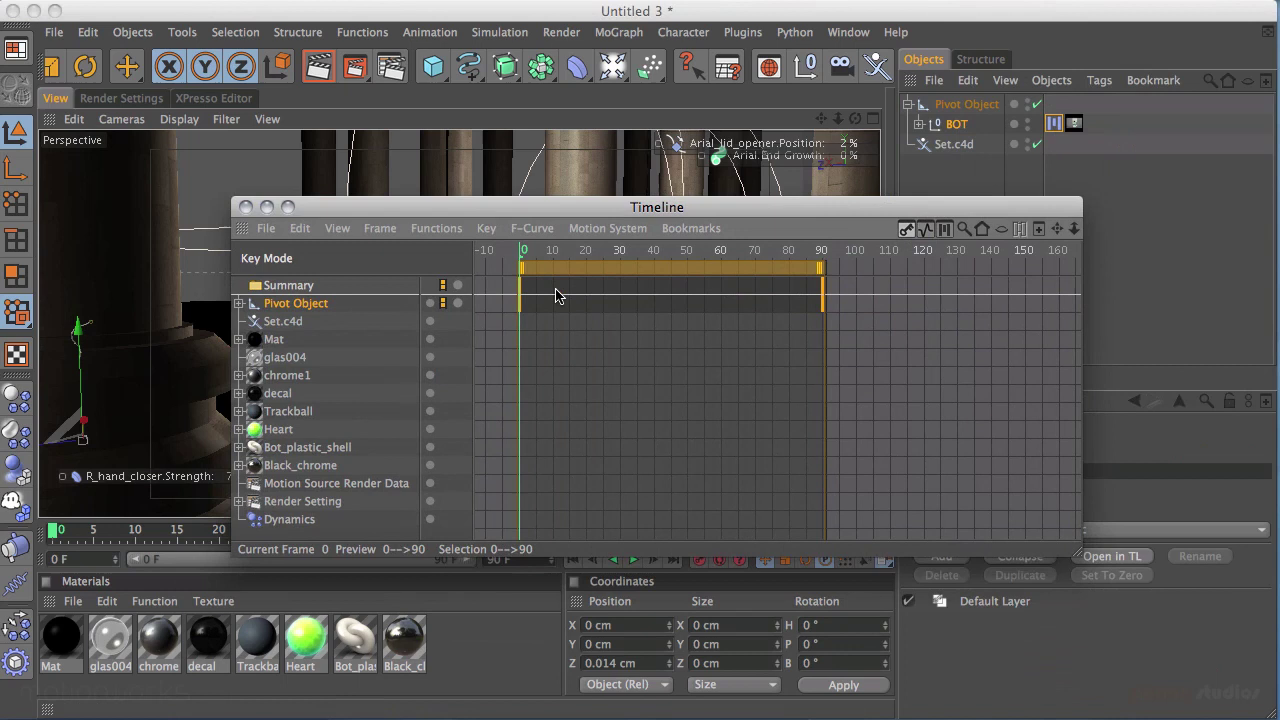
key(Tab)
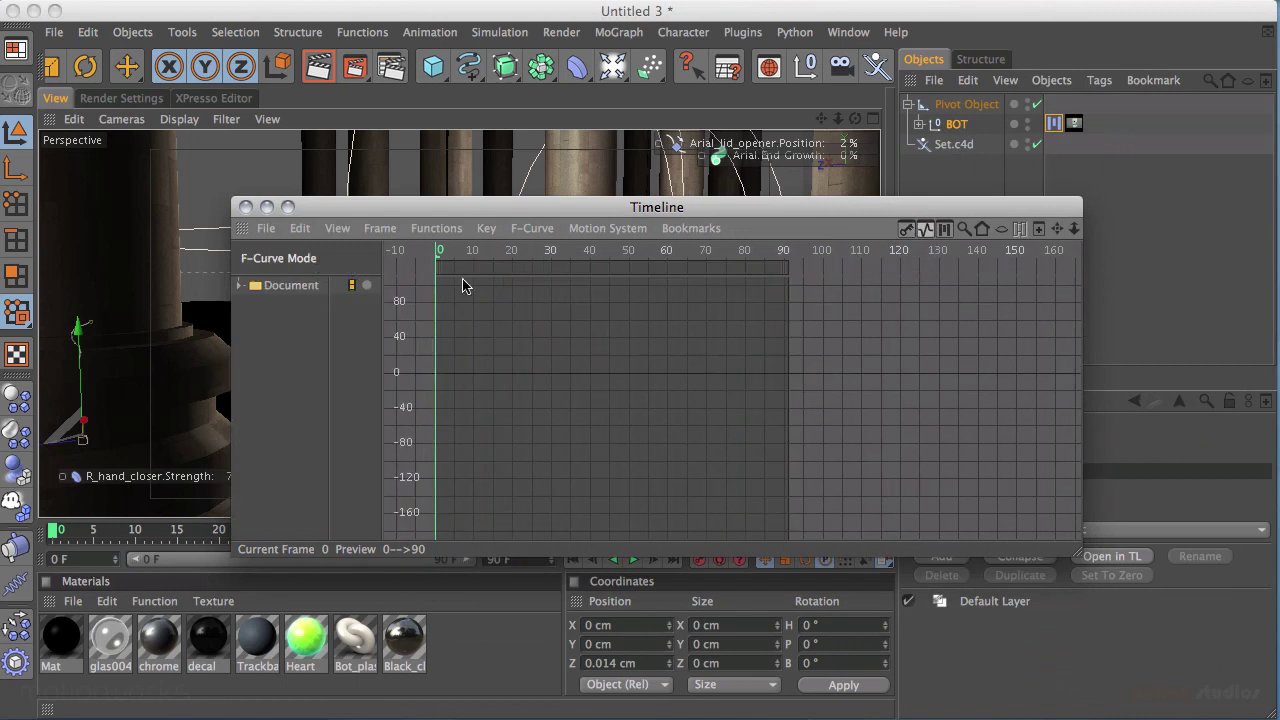
key(Tab)
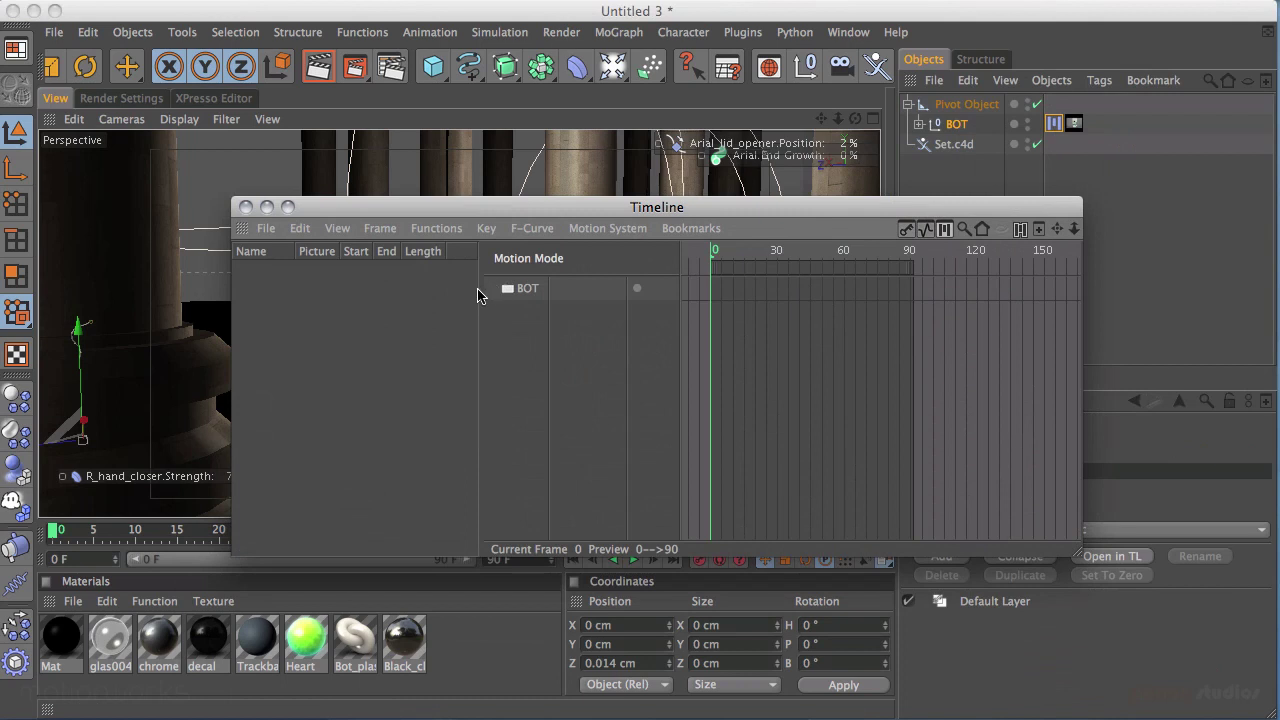
drag(552, 214, 473, 156)
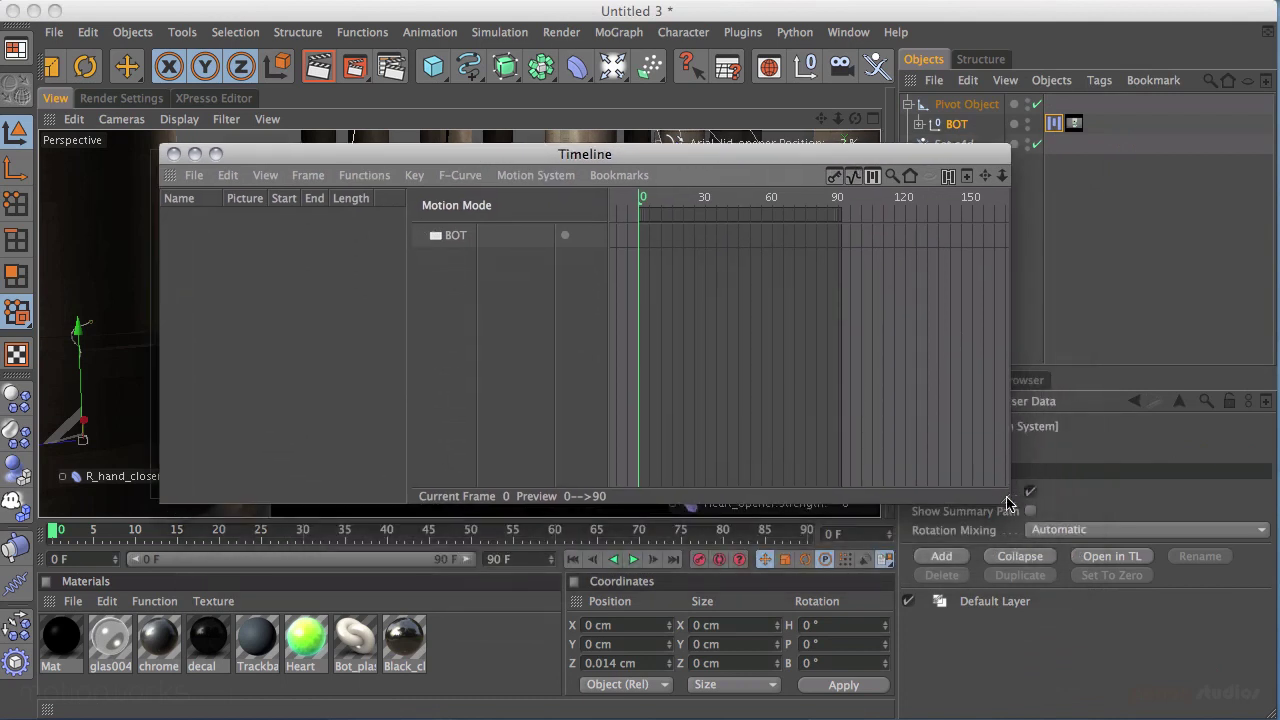
drag(1007, 499, 1102, 625)
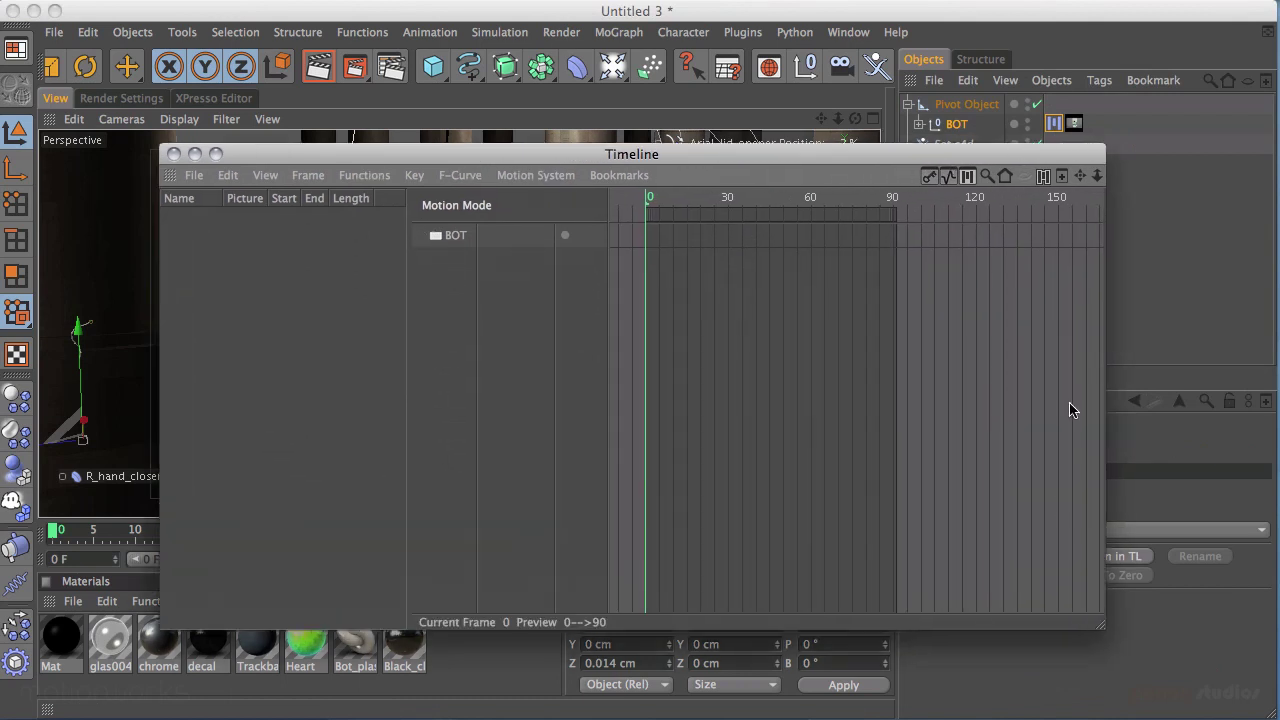
Step: Load Walk_simple.c4dsrc from MILG_9/Motion_clips as a motion source
right_click(262, 276)
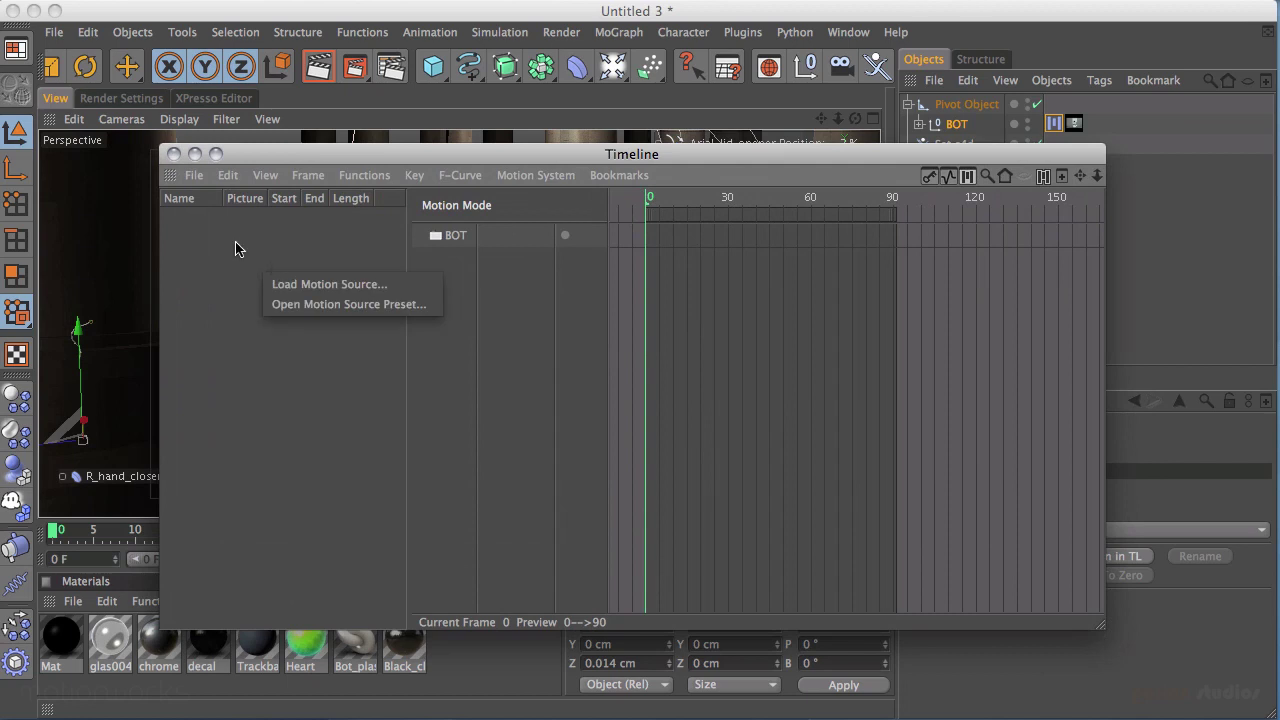
click(326, 286)
click(735, 156)
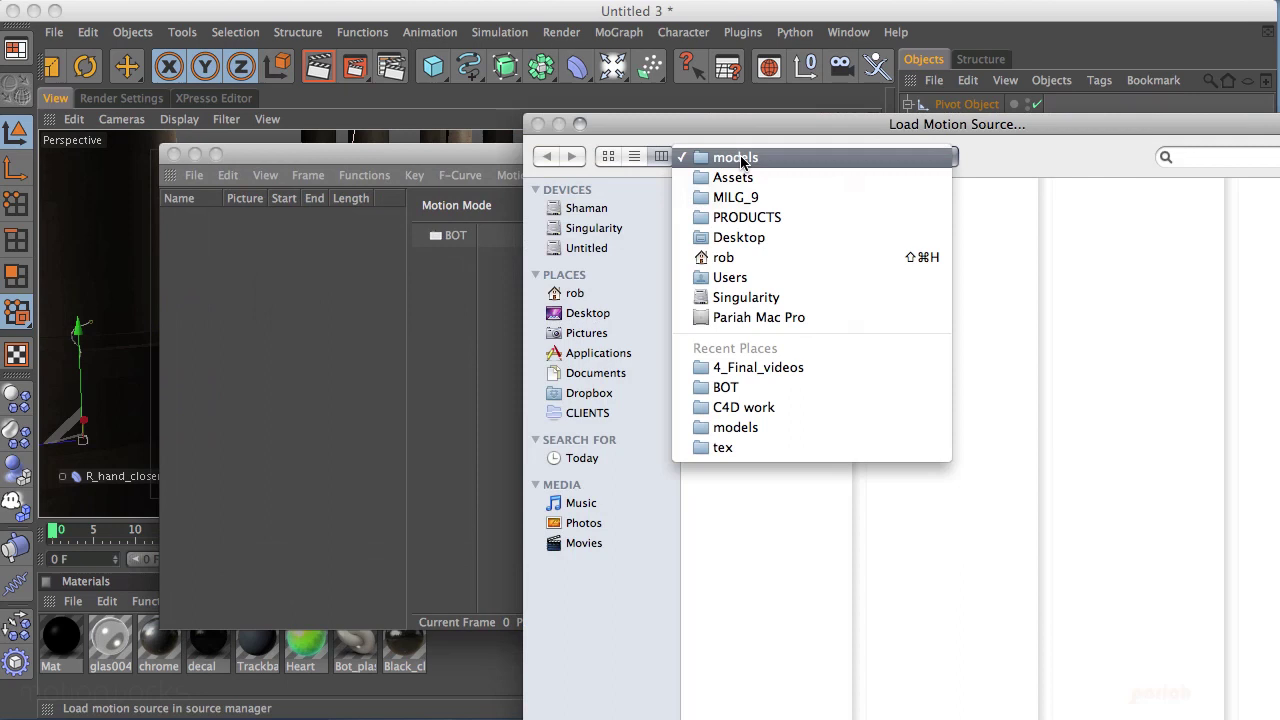
click(756, 198)
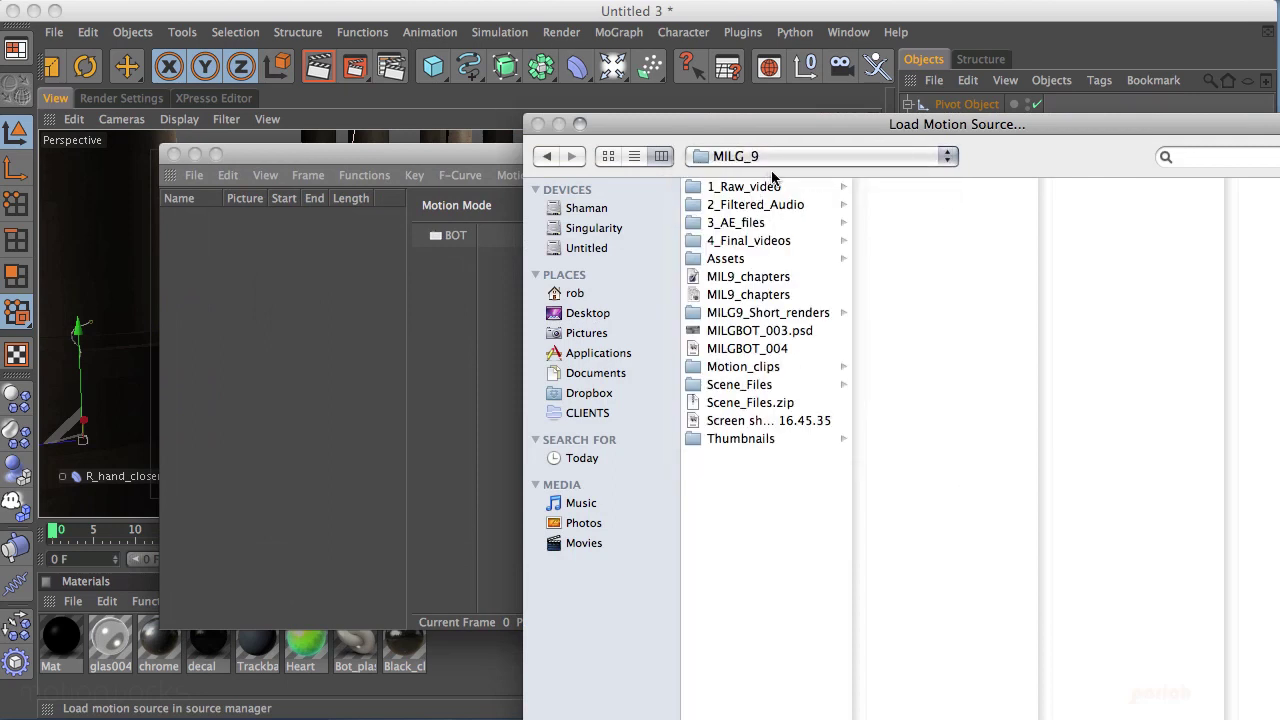
click(756, 368)
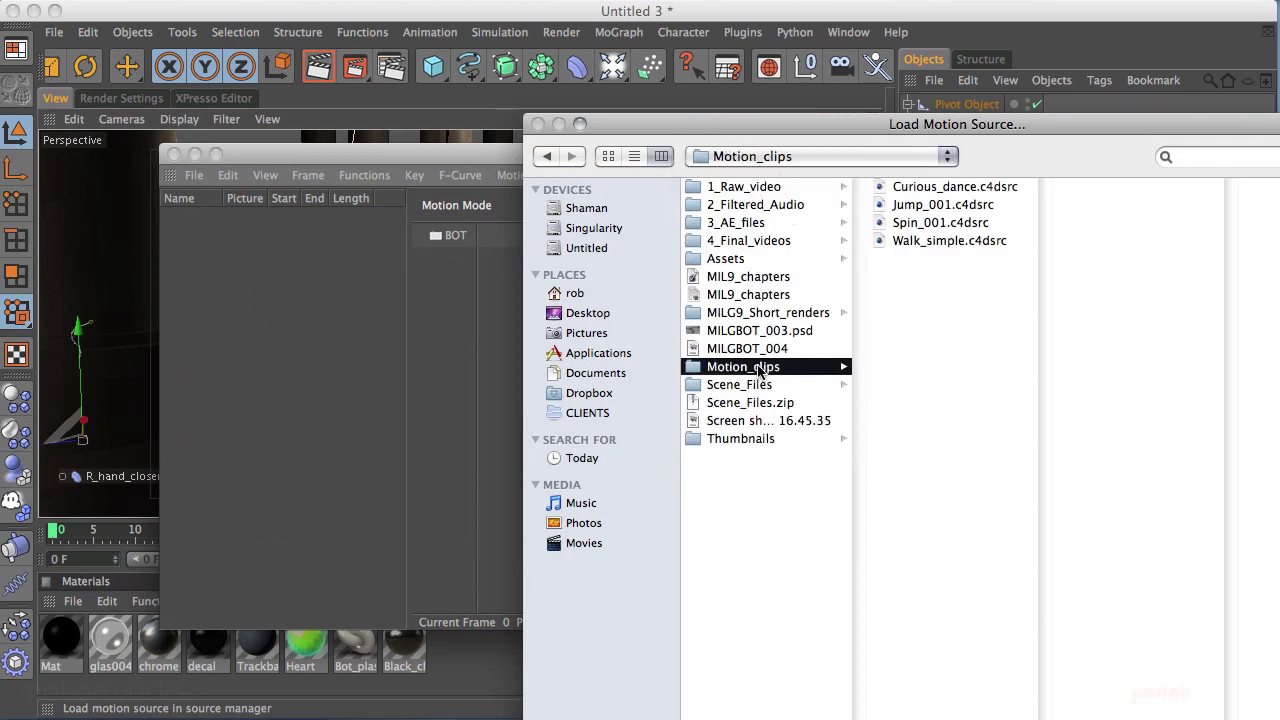
double_click(949, 242)
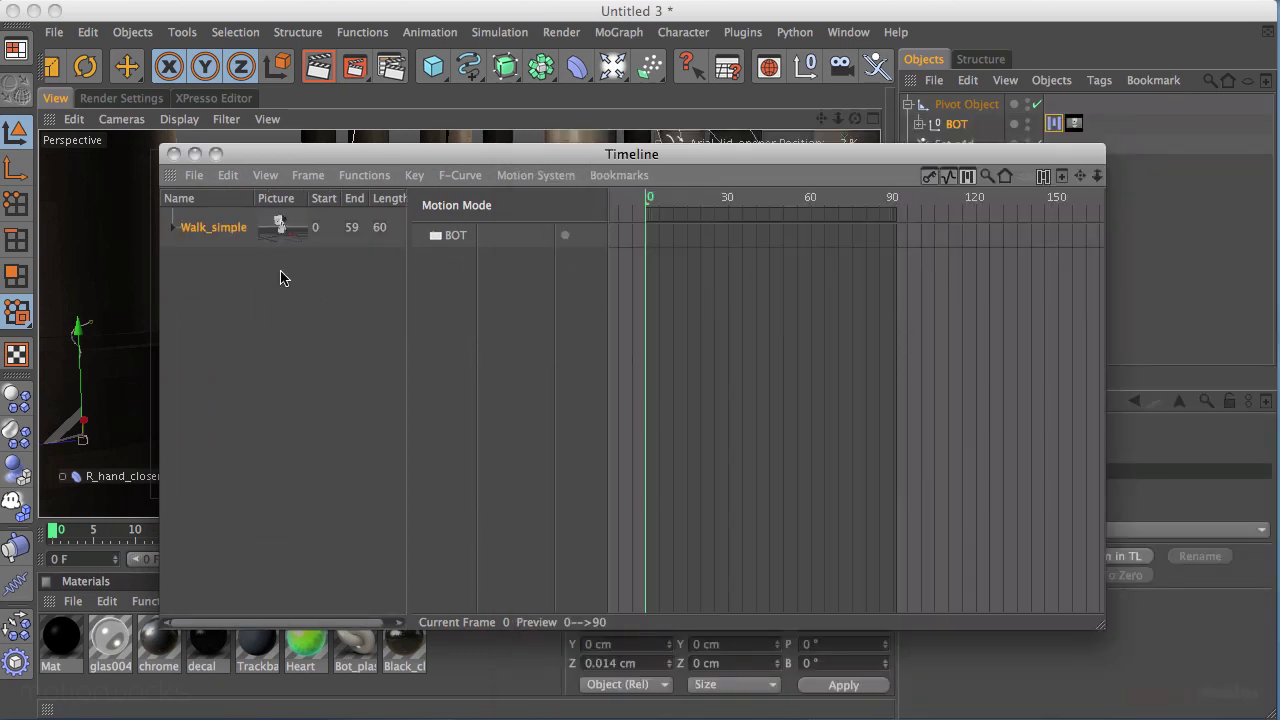
Step: Apply Walk_simple to BOT's Layer 0 and trim the clip to frames 0–30
drag(218, 231, 460, 238)
click(420, 236)
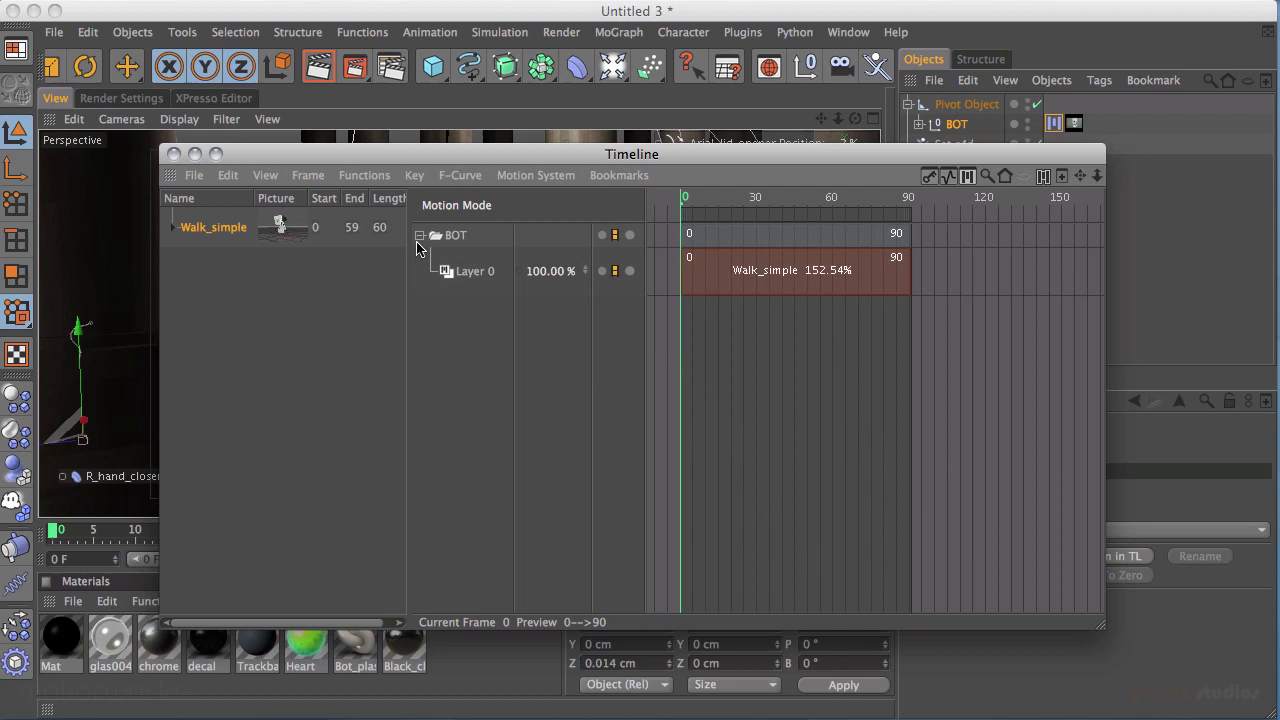
click(472, 279)
click(808, 271)
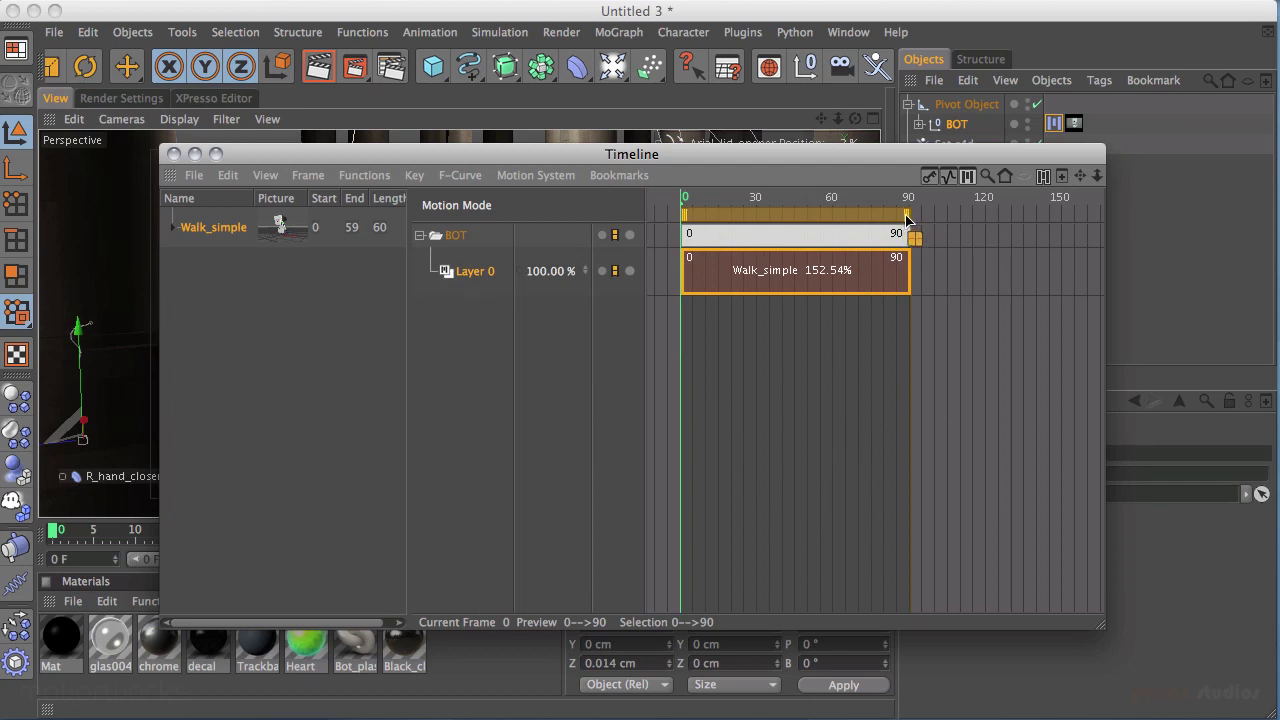
drag(907, 217, 755, 215)
click(752, 234)
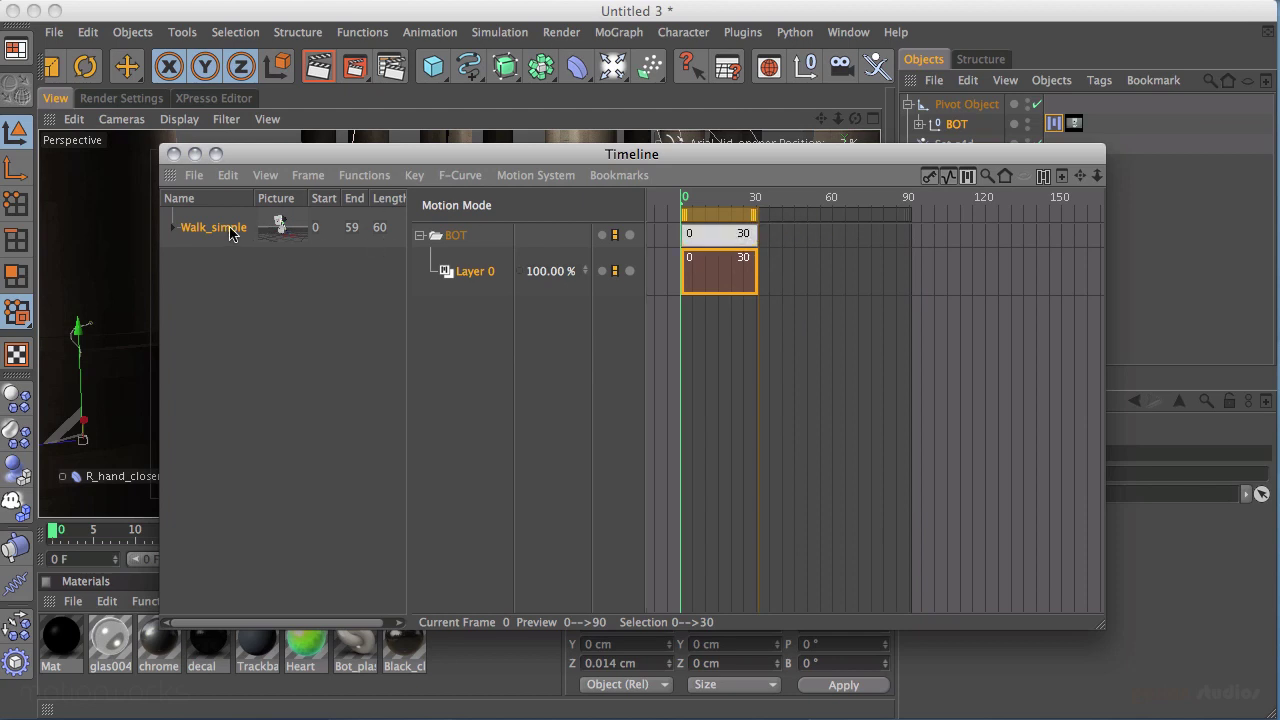
Step: Add two more Walk_simple clips at frames 29–60 and 59–91, then close the timeline
drag(229, 233, 815, 276)
drag(835, 233, 813, 233)
click(813, 233)
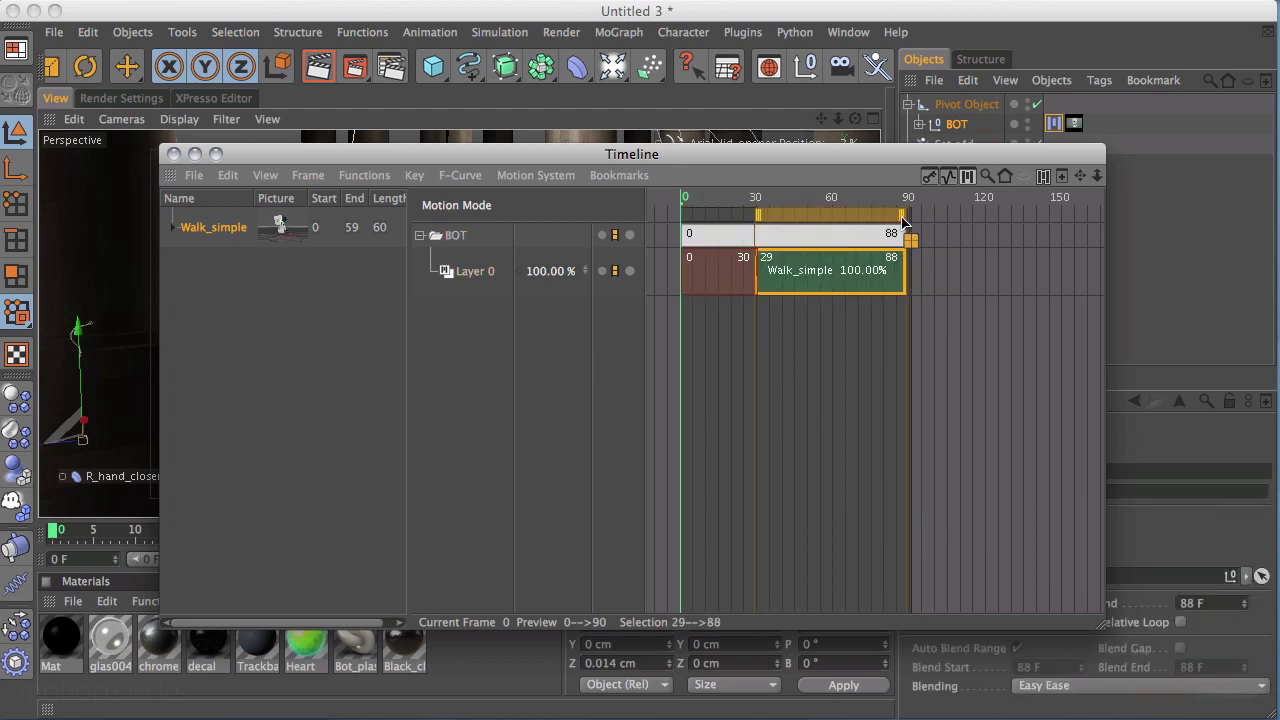
drag(902, 220, 834, 222)
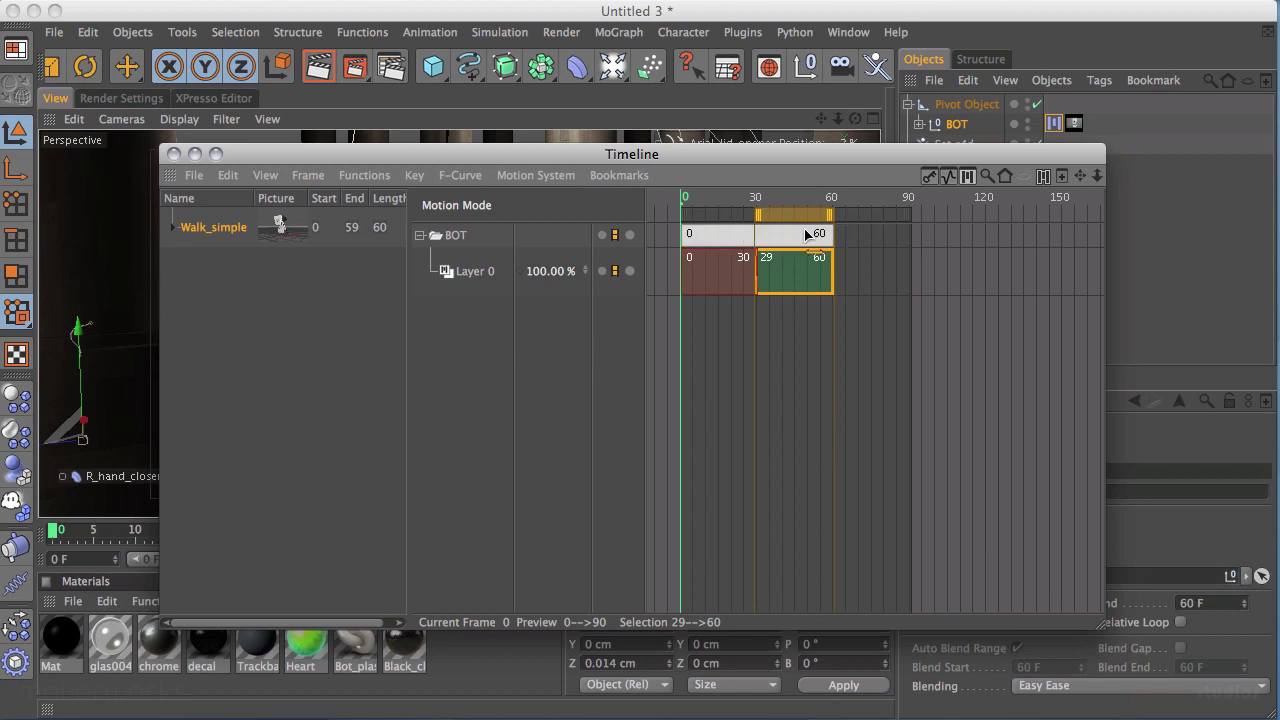
drag(234, 228, 880, 240)
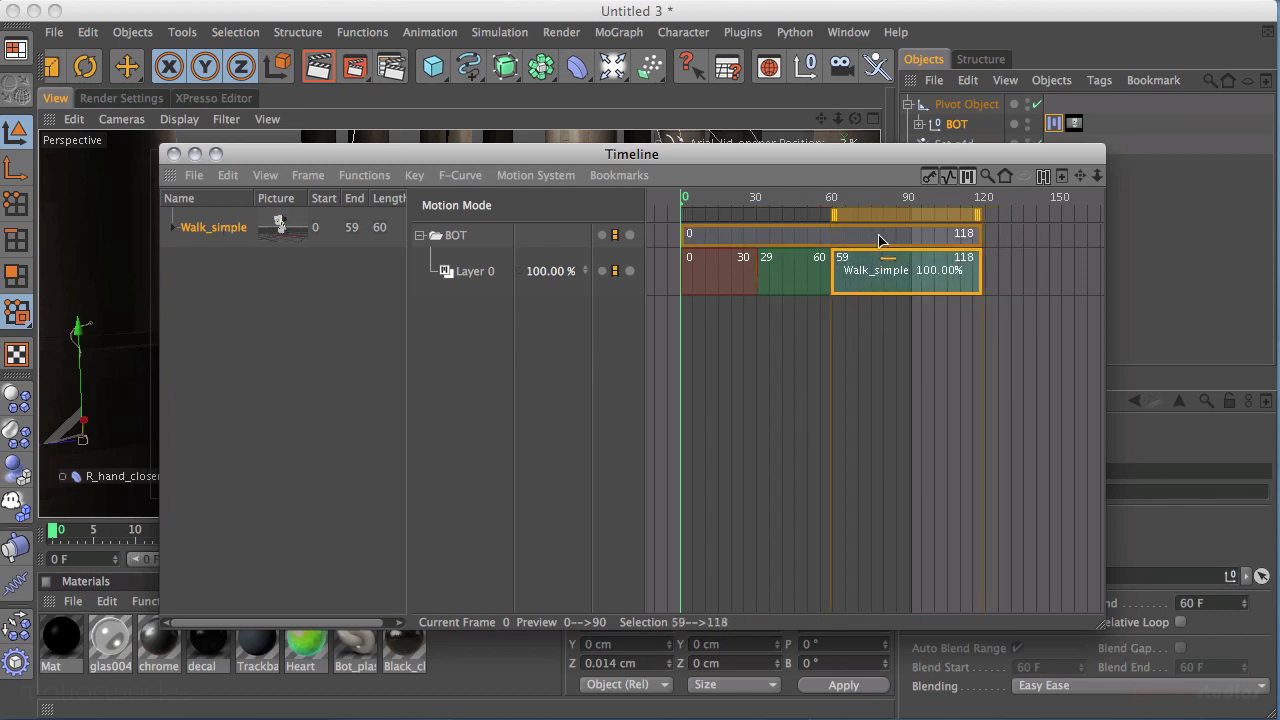
drag(978, 214, 910, 220)
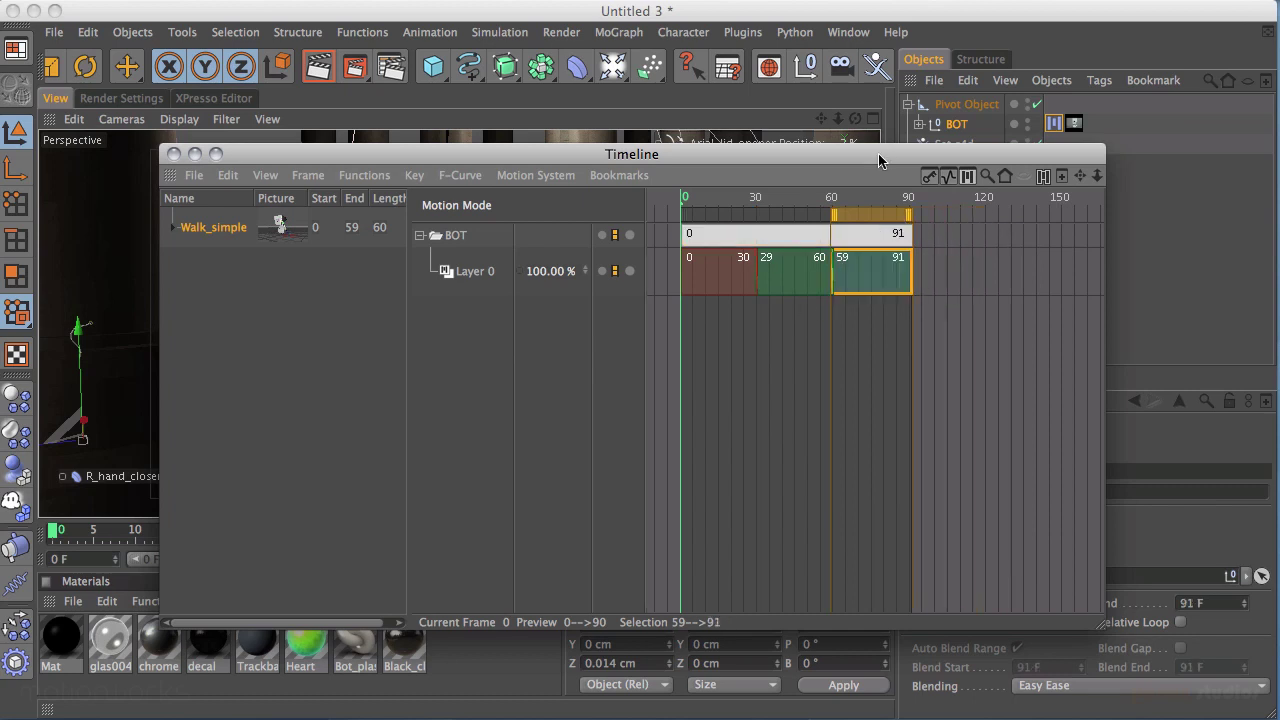
drag(879, 161, 880, 160)
key(shift+F3)
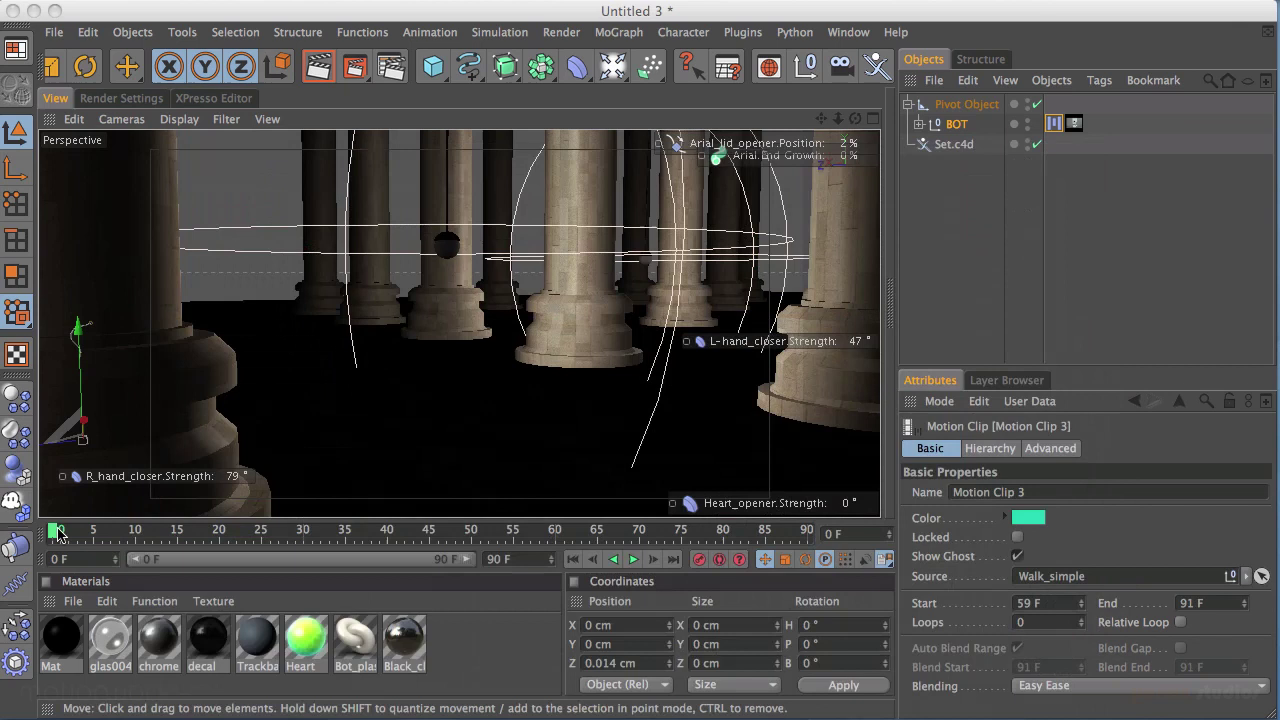
Step: Scrub frames 0–27 and orbit the Perspective view to watch the robot walk among the pillars
drag(57, 531, 178, 530)
alt+drag(246, 417, 148, 508)
alt+drag(620, 340, 728, 333)
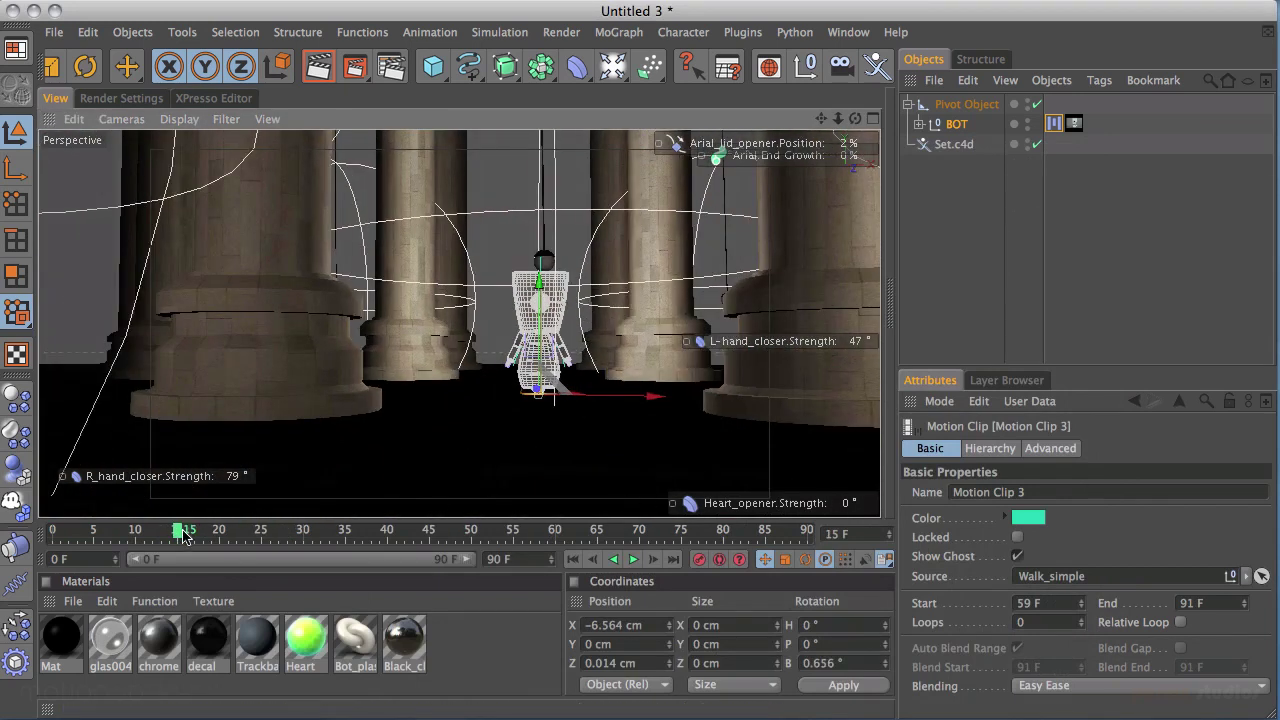
drag(180, 530, 152, 532)
alt+drag(340, 378, 277, 489)
drag(141, 541, 262, 530)
alt+right_drag(489, 330, 42, 404)
alt+right_drag(358, 369, 490, 374)
mouse_move(258, 532)
mouse_down()
mouse_move(414, 528)
mouse_move(89, 530)
mouse_move(278, 530)
mouse_up()
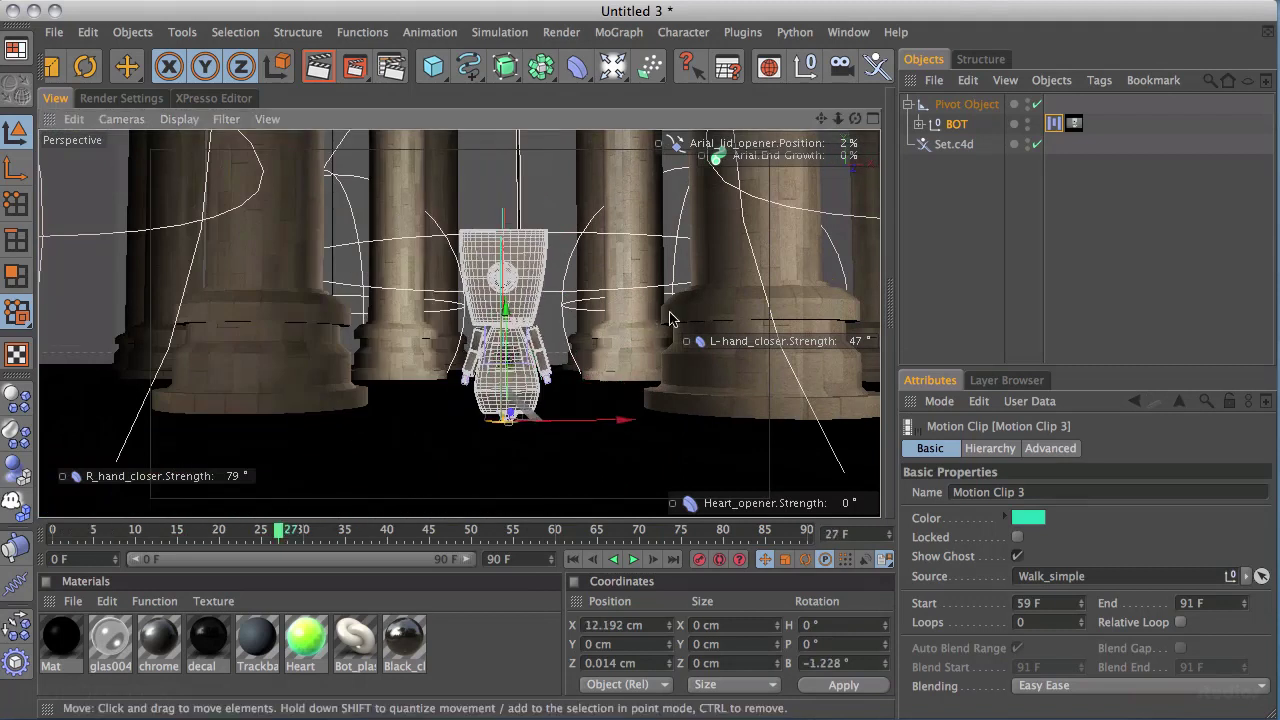
alt+drag(557, 357, 452, 374)
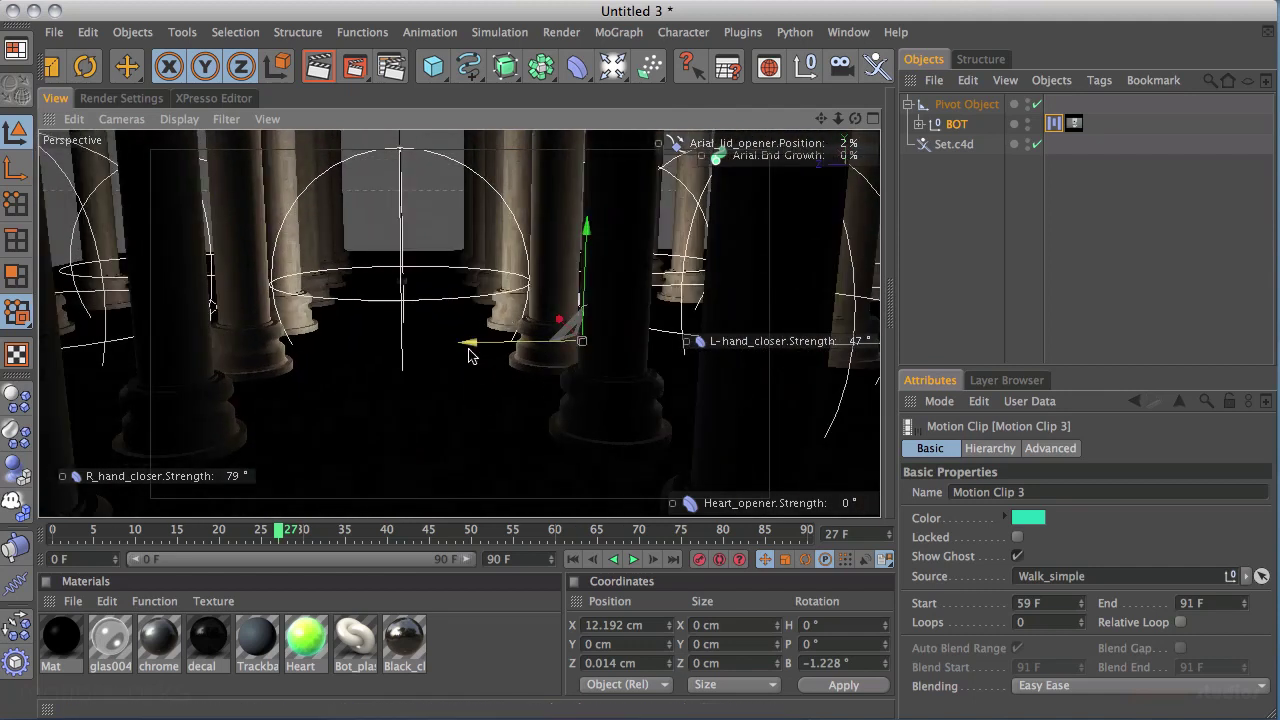
Step: Return to frame 0 and frame the pillars from ground level in the Perspective view
drag(282, 536, 34, 541)
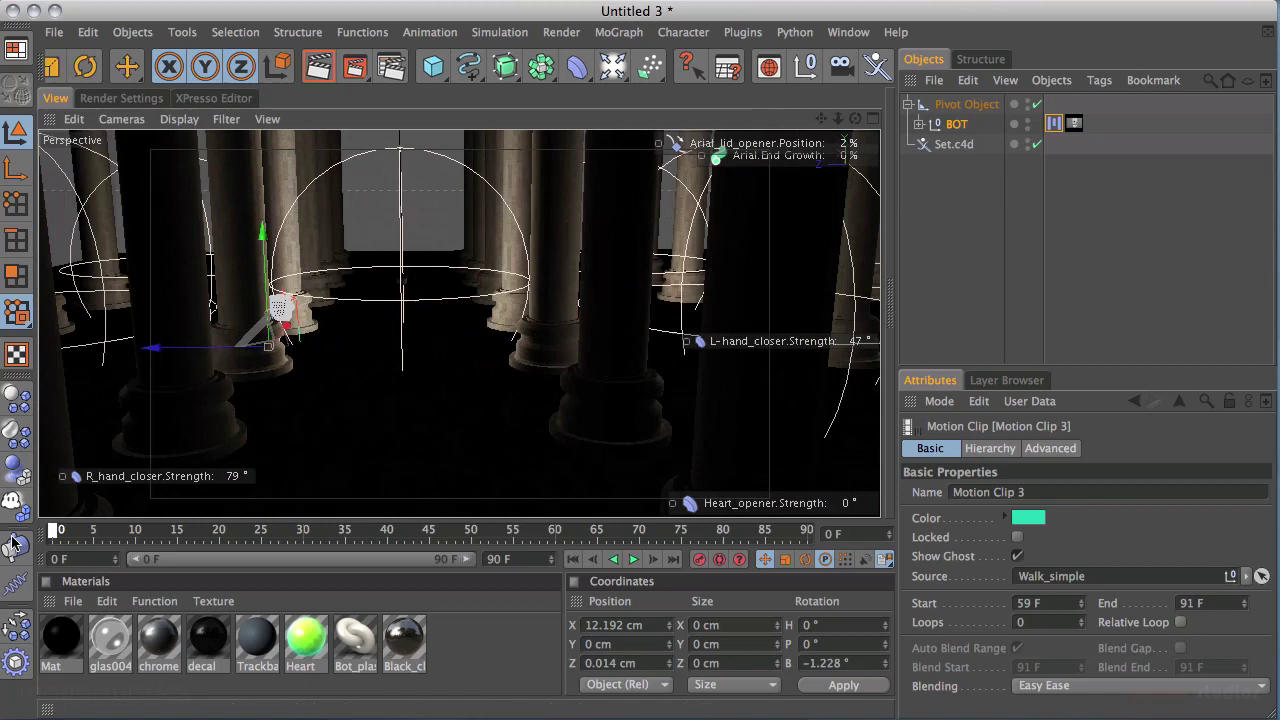
alt+drag(428, 300, 610, 252)
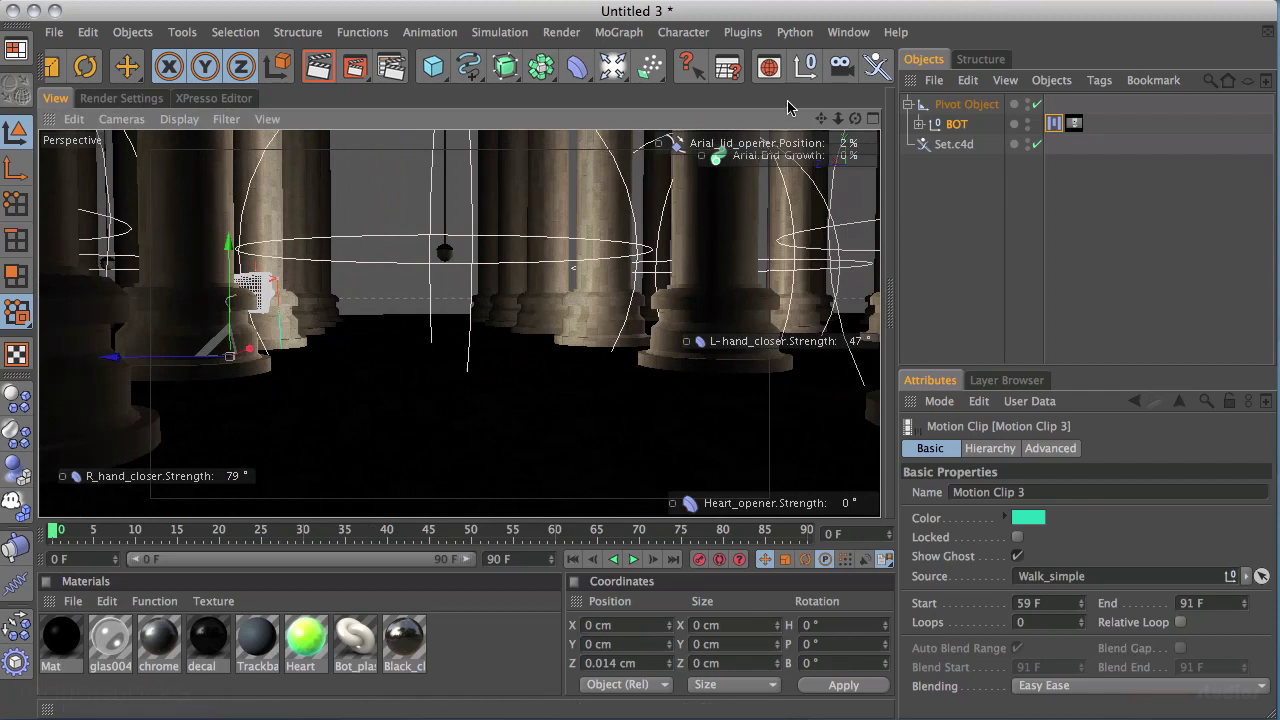
alt+drag(389, 354, 476, 358)
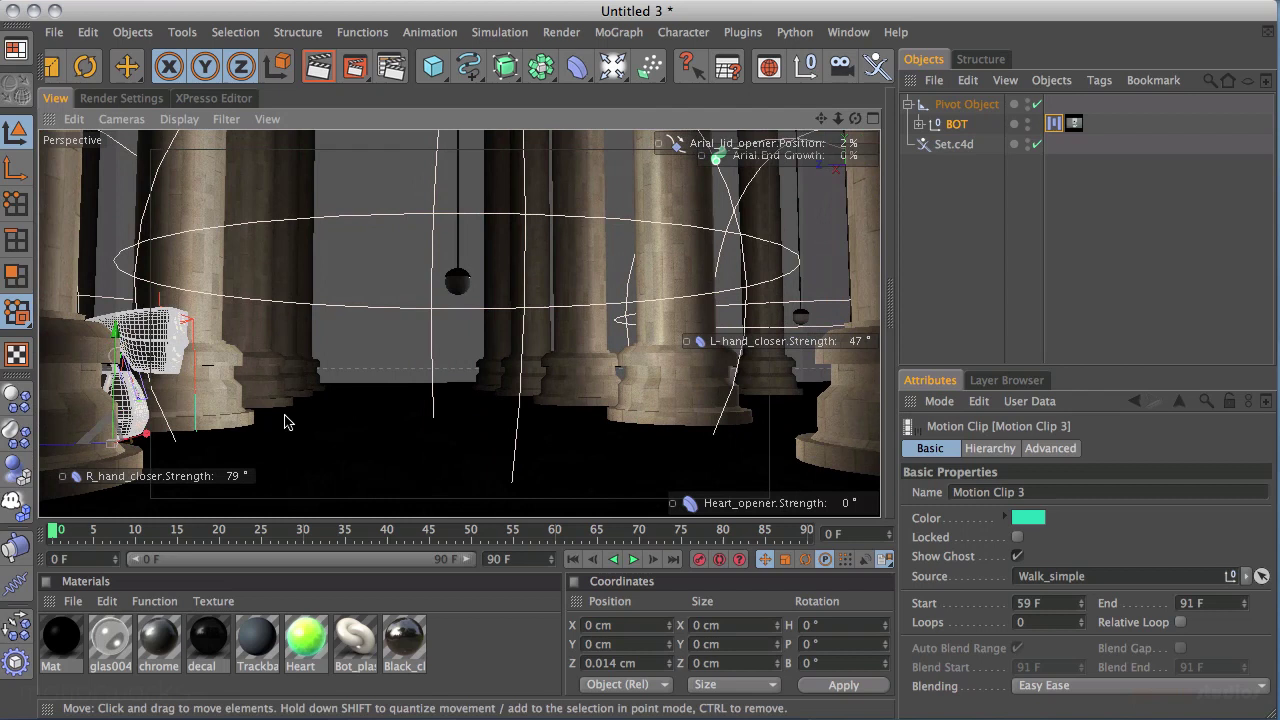
alt+drag(440, 332, 416, 378)
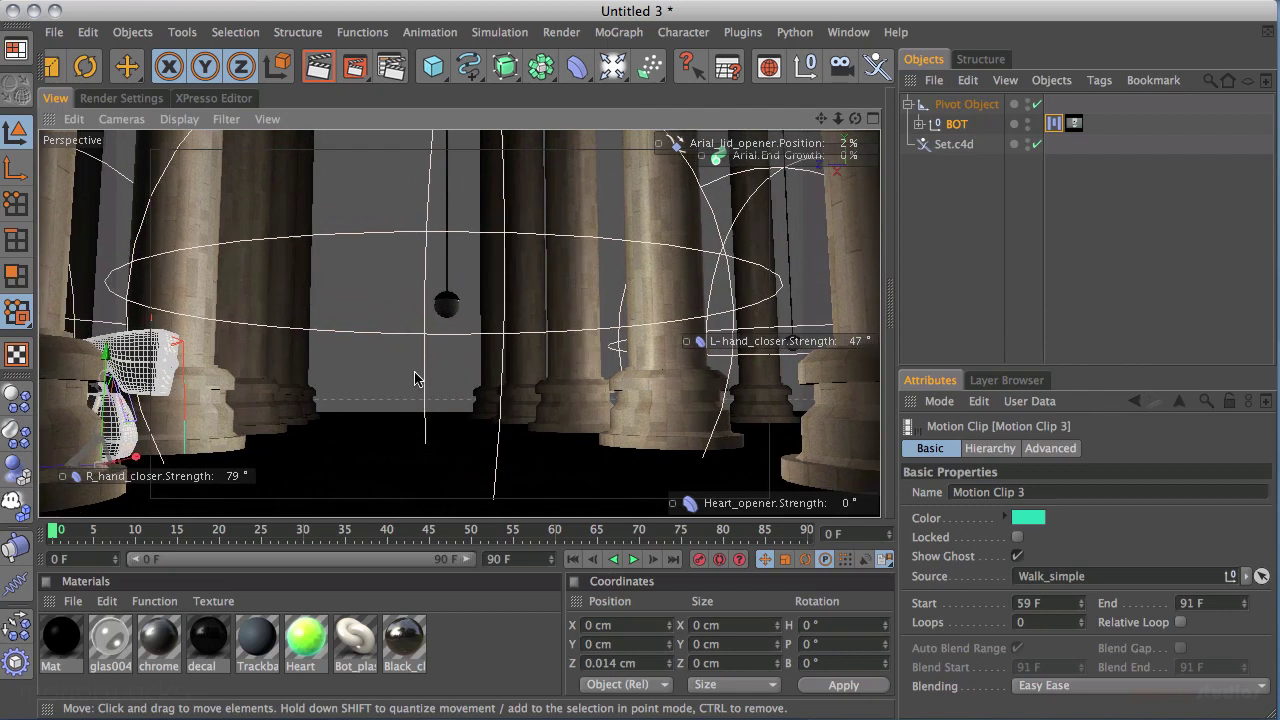
mouse_move(58, 530)
mouse_down()
mouse_move(72, 530)
mouse_move(56, 530)
mouse_up()
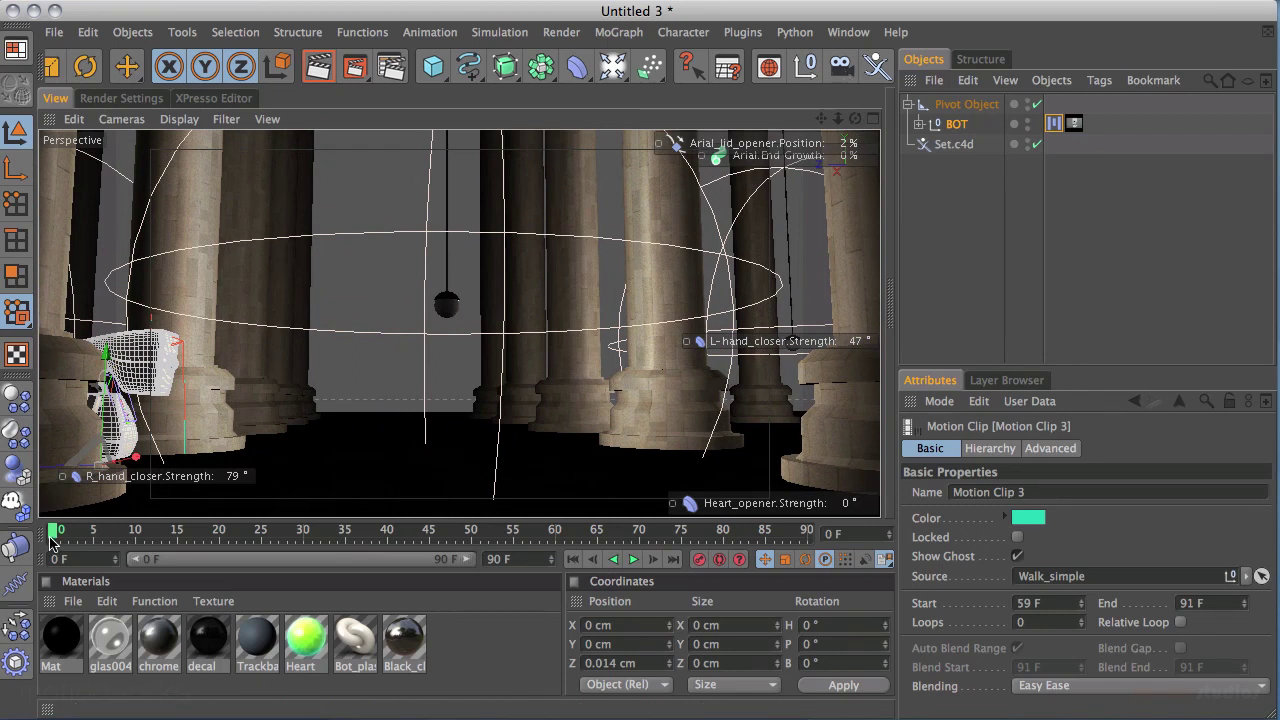
Step: Add a Camera, view through it, and tilt it to frame the pillars and robot
click(840, 68)
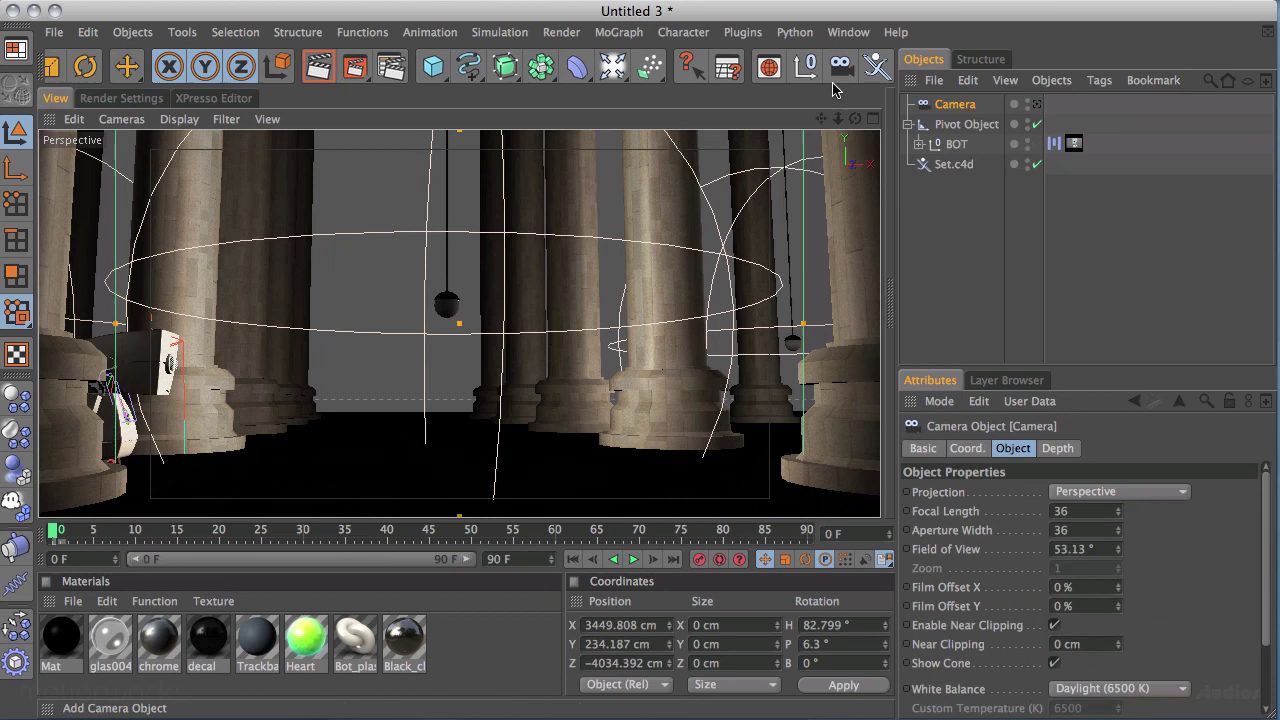
click(900, 283)
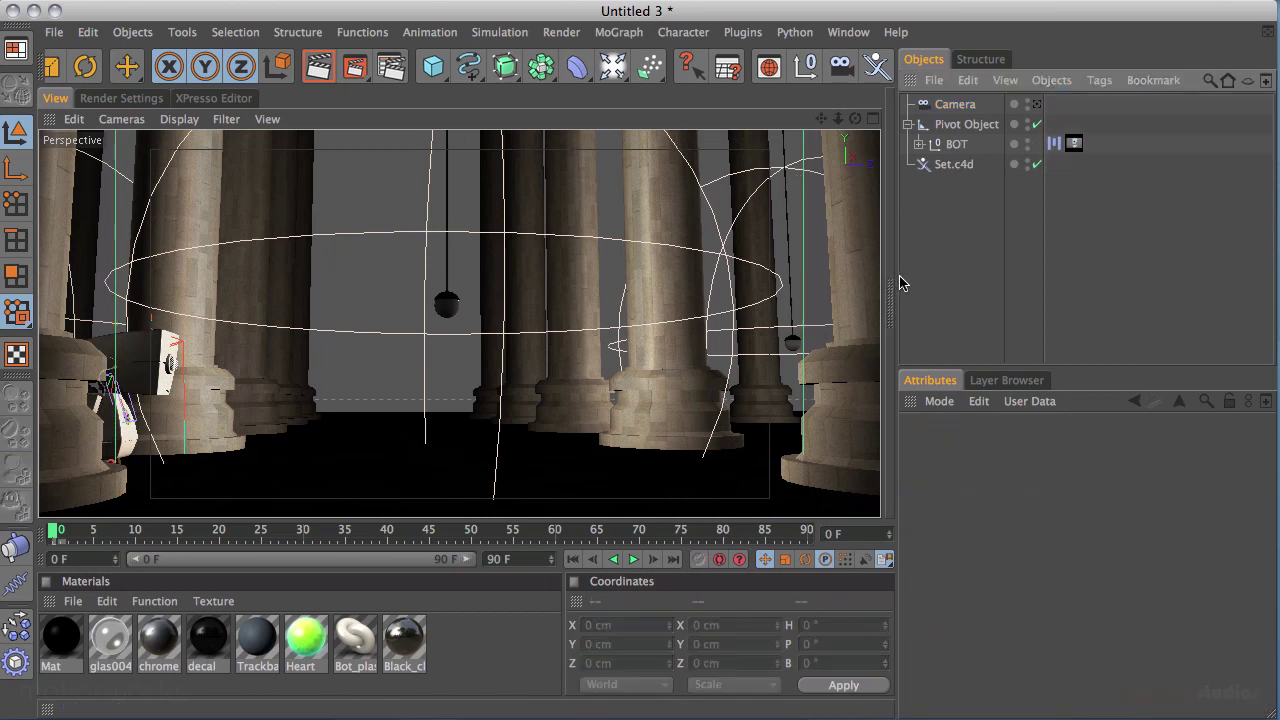
drag(898, 274, 746, 277)
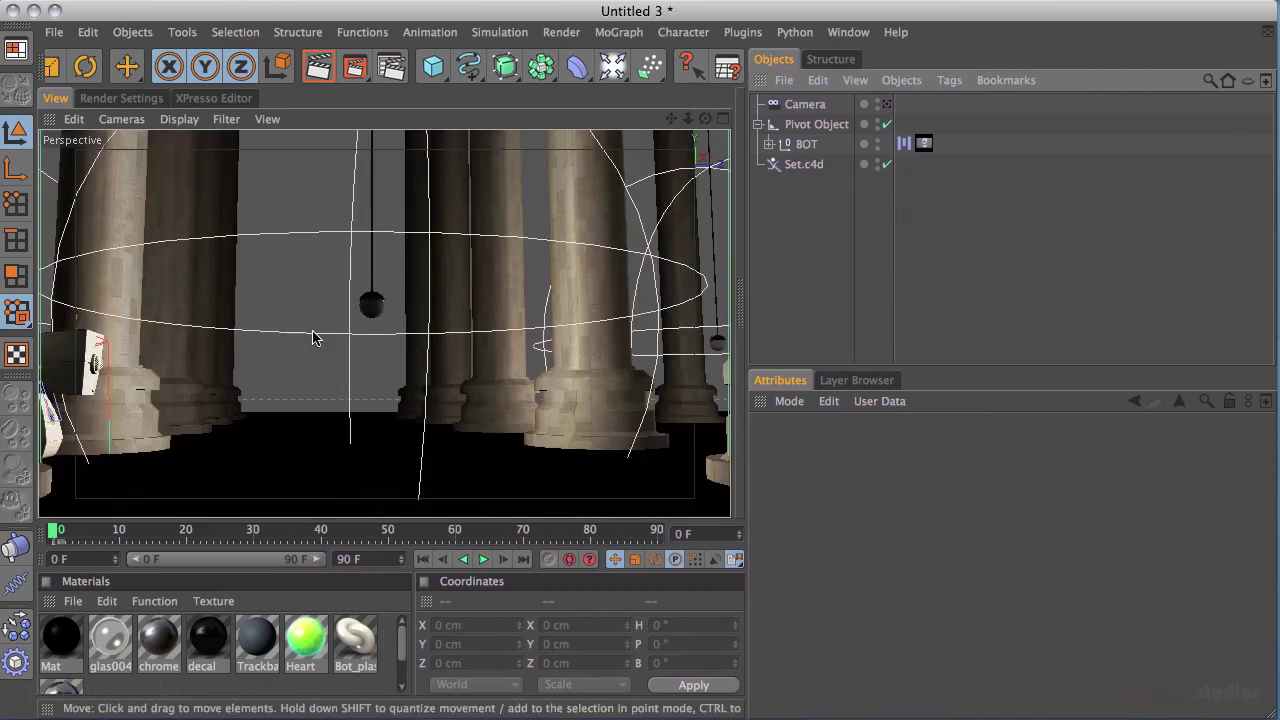
alt+drag(312, 338, 370, 320)
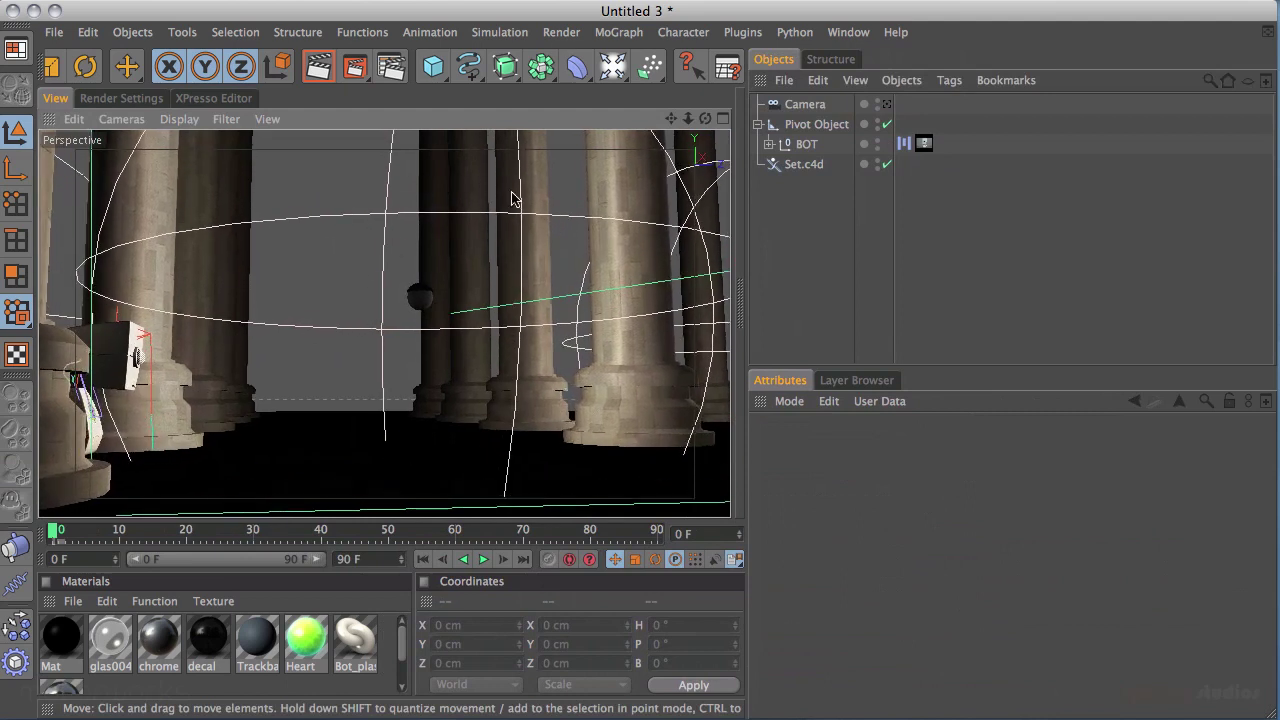
click(885, 104)
alt+drag(508, 229, 591, 271)
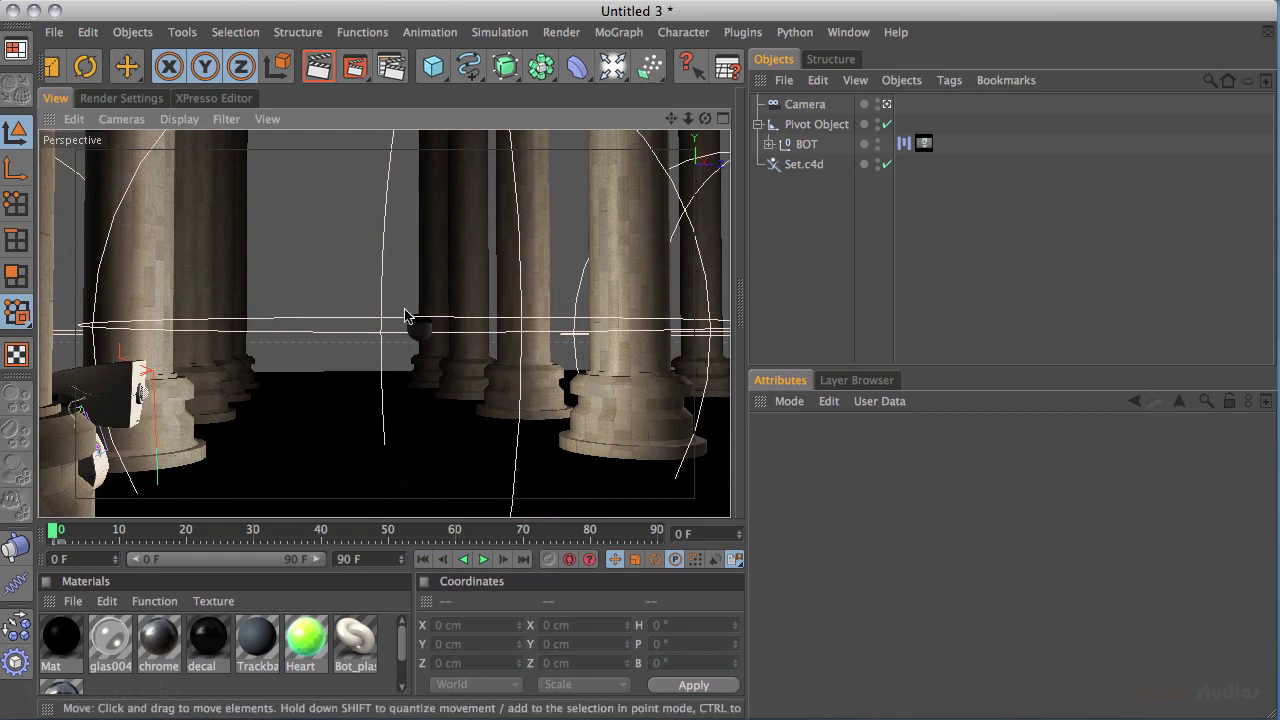
alt+drag(405, 316, 430, 341)
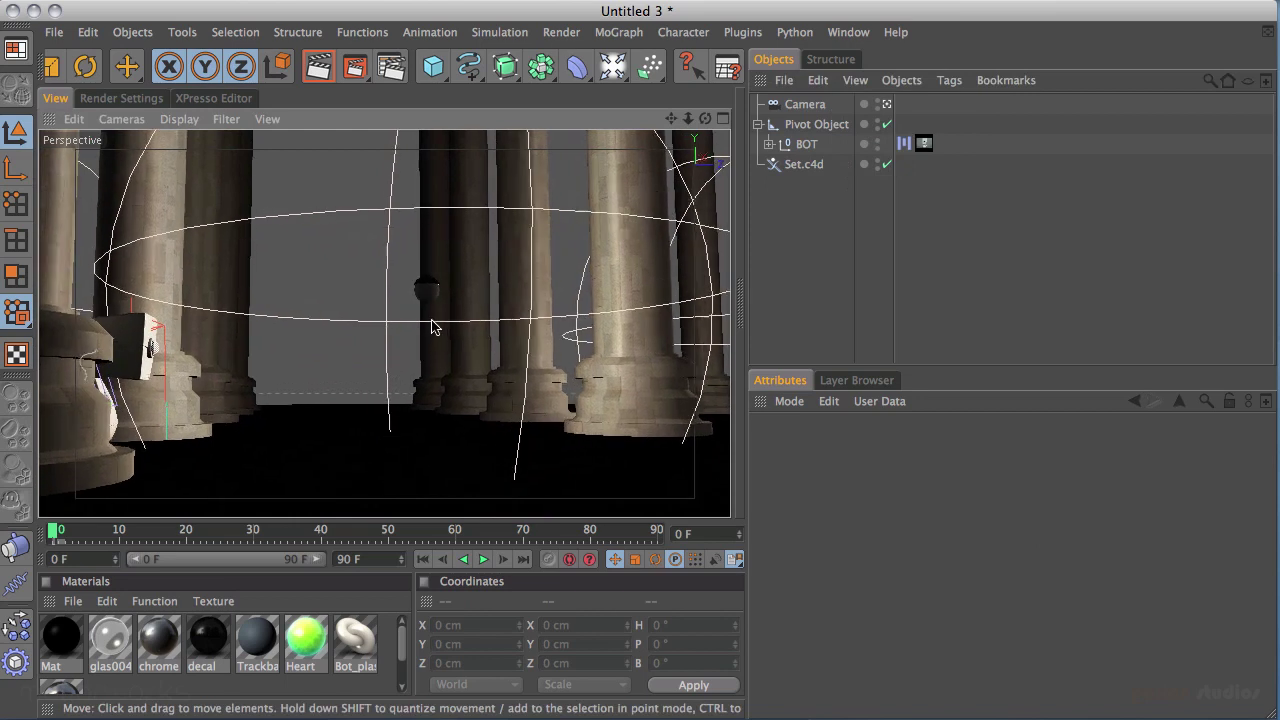
alt+drag(432, 327, 478, 317)
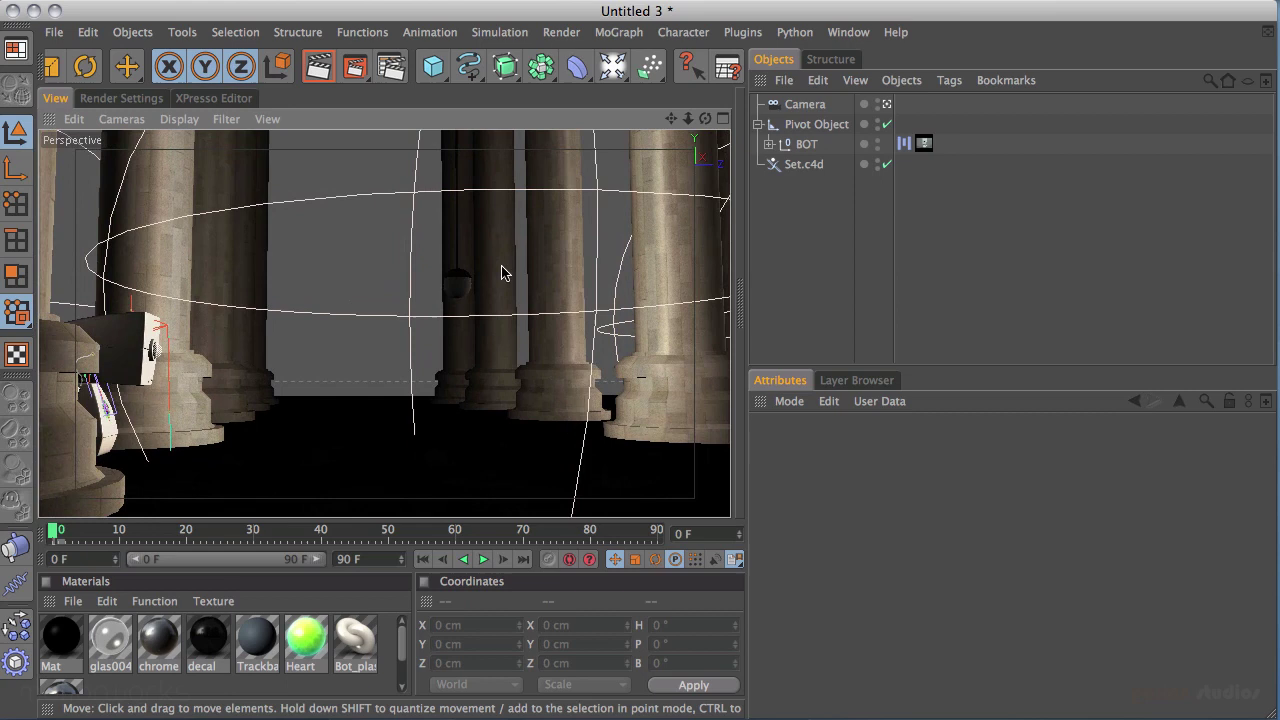
click(805, 104)
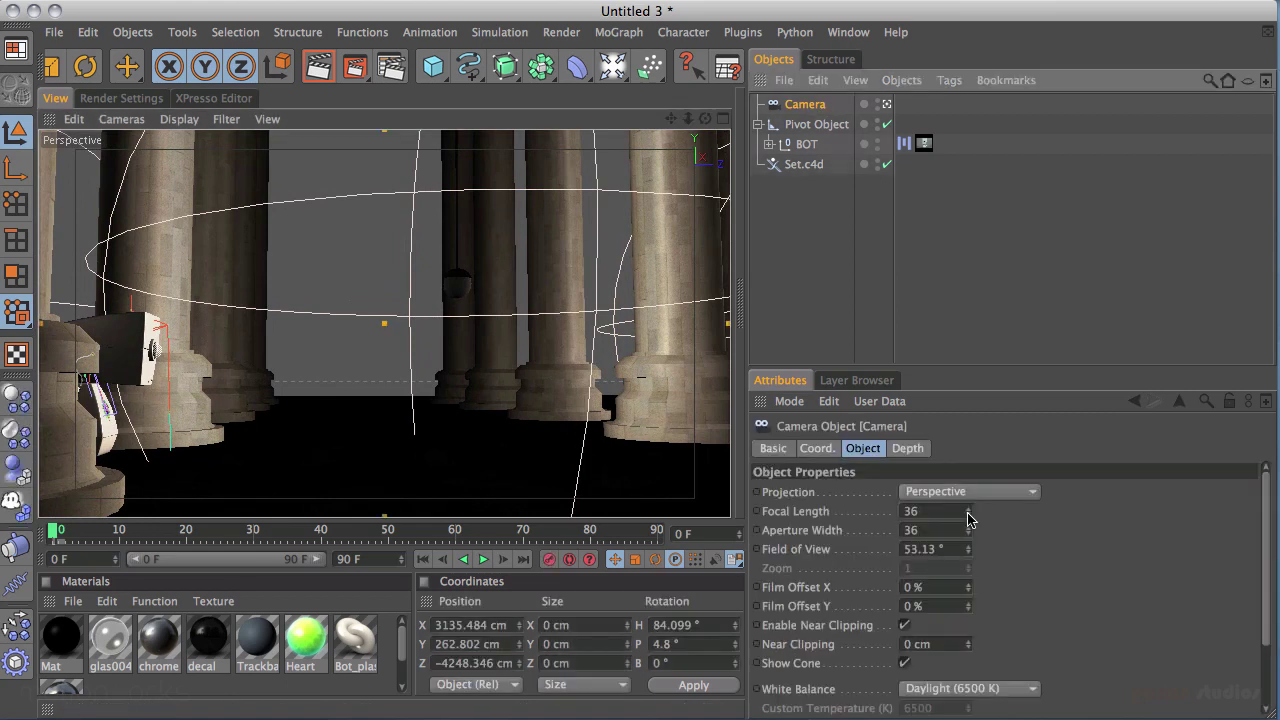
Step: Set the camera's focal length to 22 mm and move it to frame the robot beside the pillars
drag(968, 517, 977, 548)
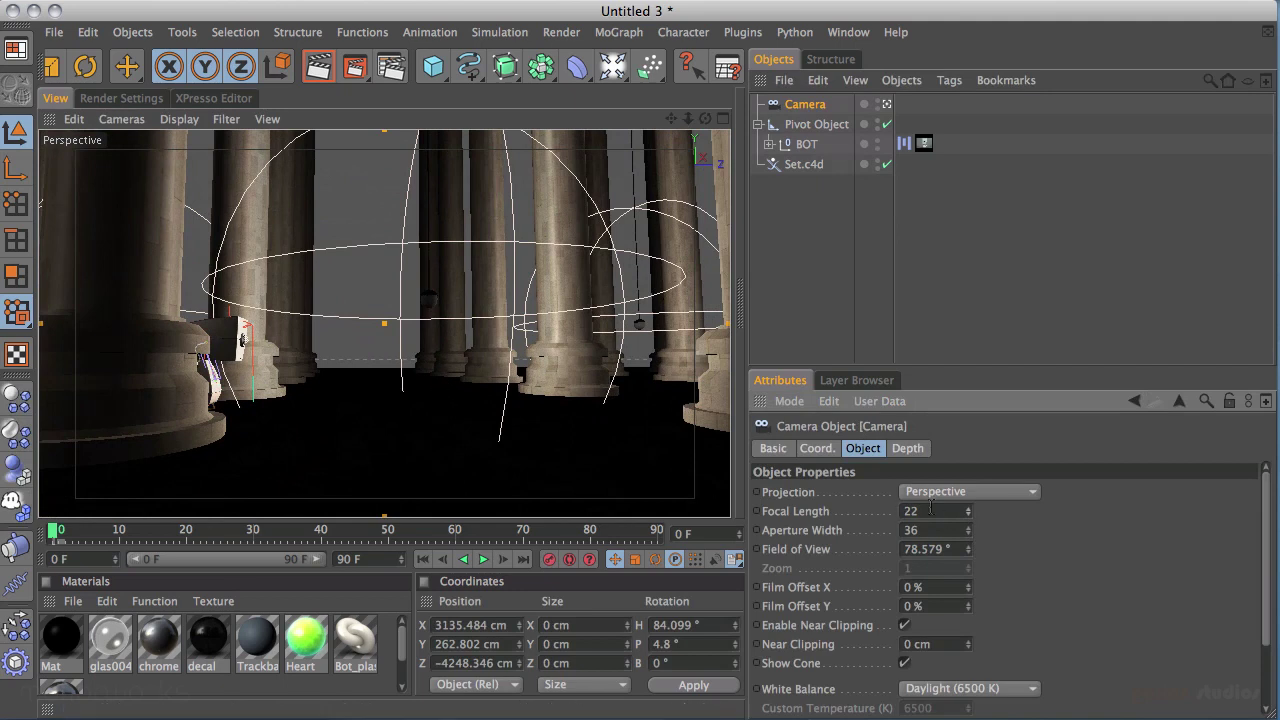
drag(457, 371, 500, 352)
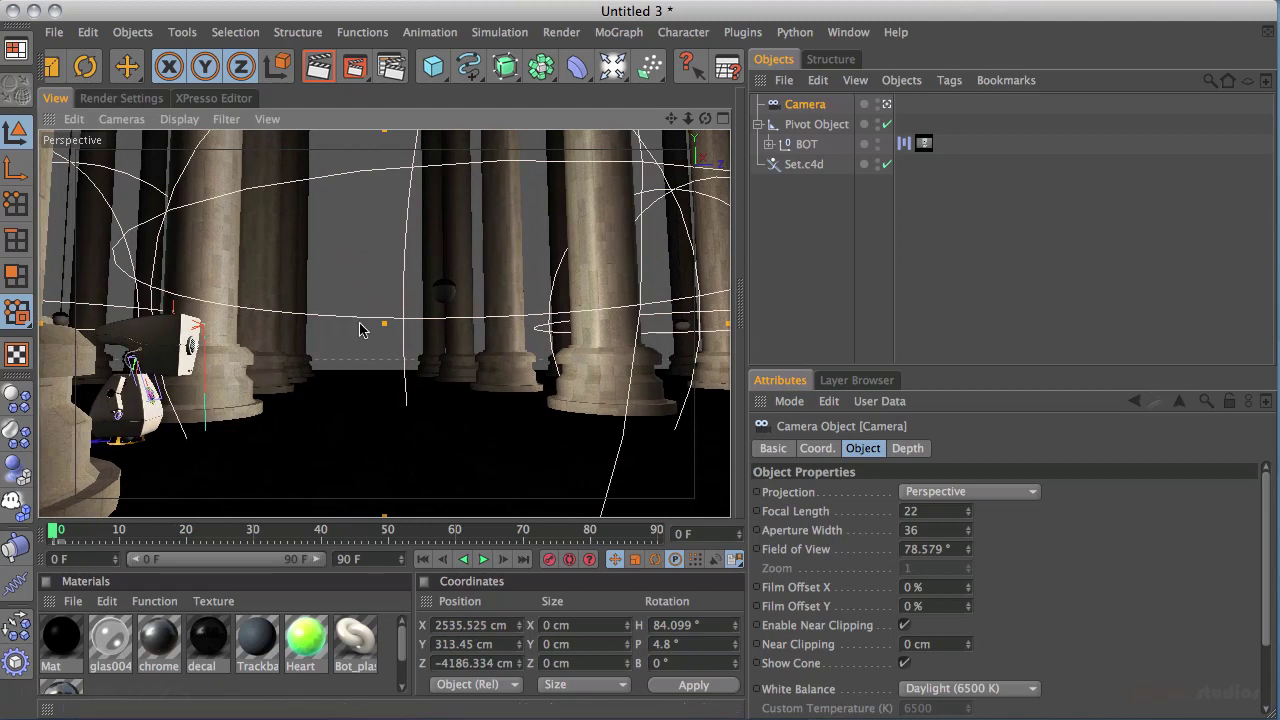
drag(438, 379, 395, 389)
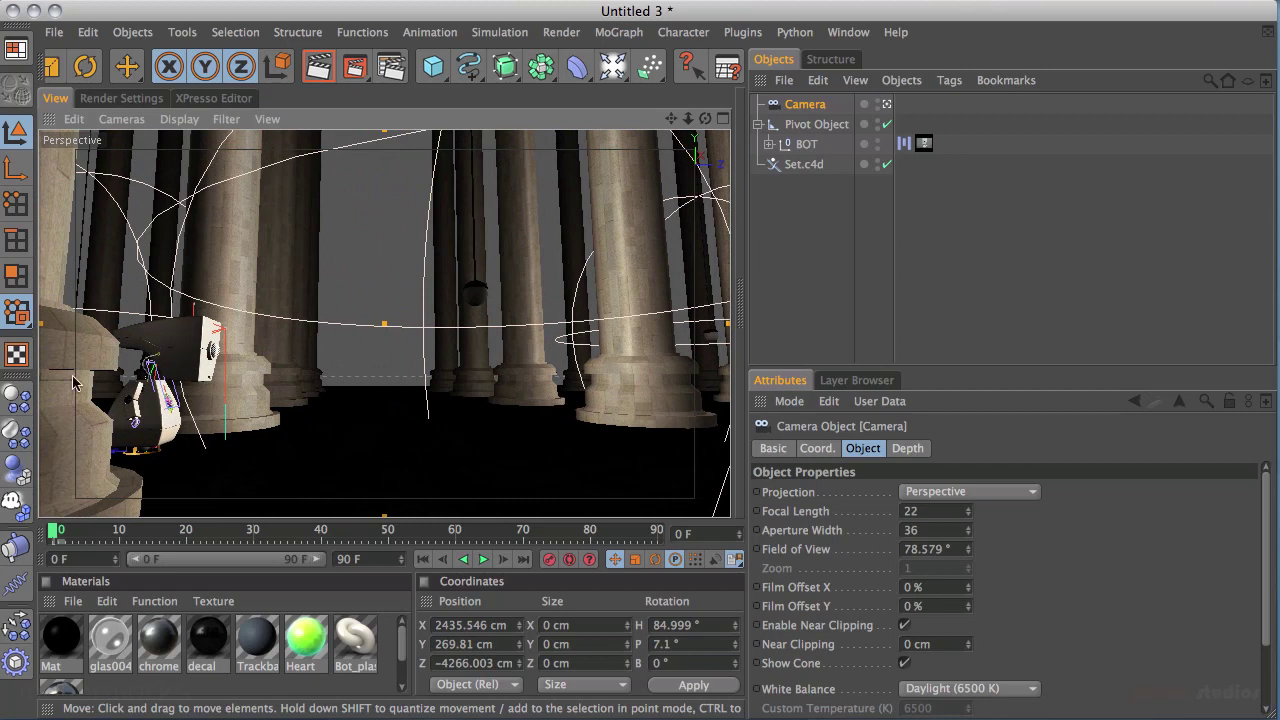
drag(249, 320, 226, 340)
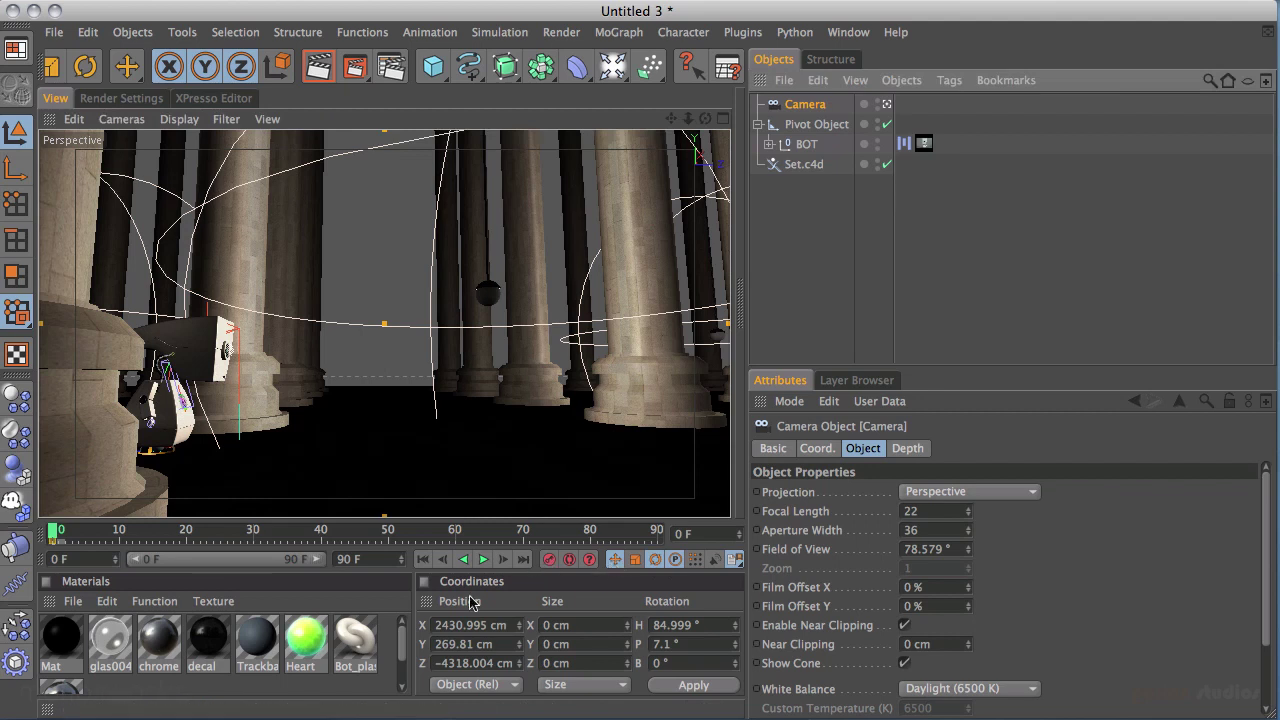
Step: Move the camera to its frame-90 end position, then play the shot and rewind to frame 0
click(524, 559)
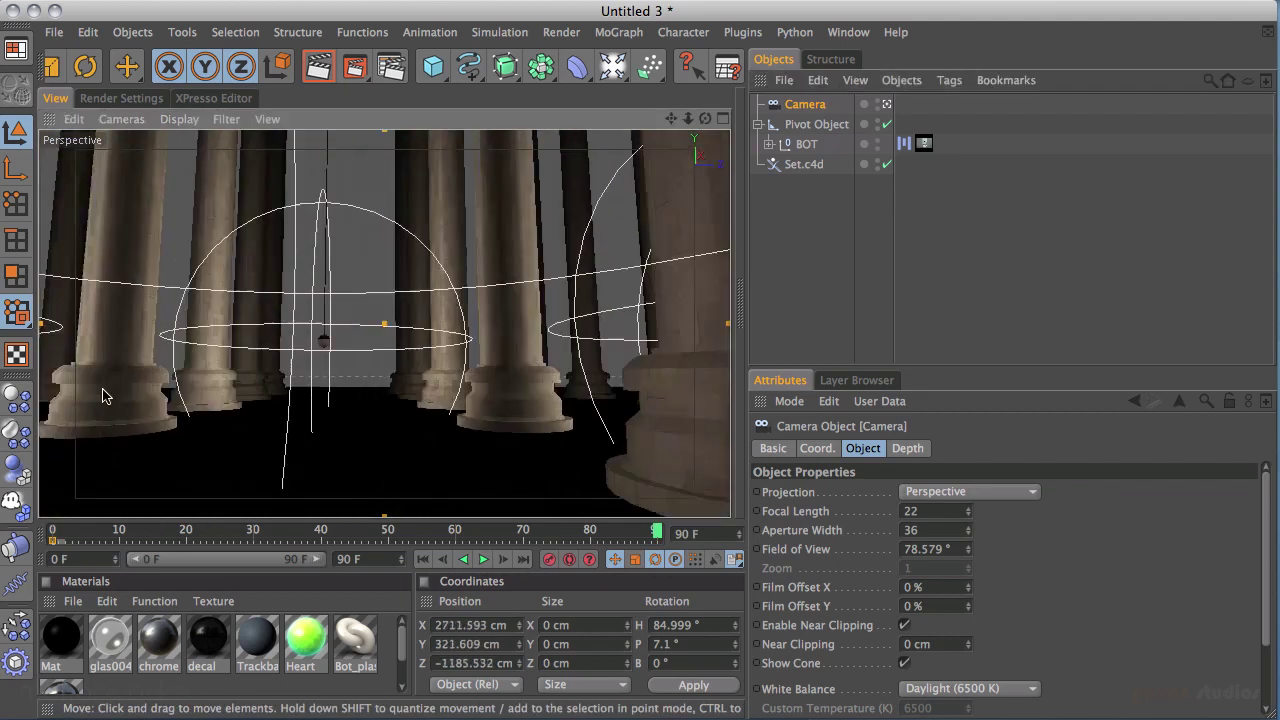
drag(103, 396, 327, 359)
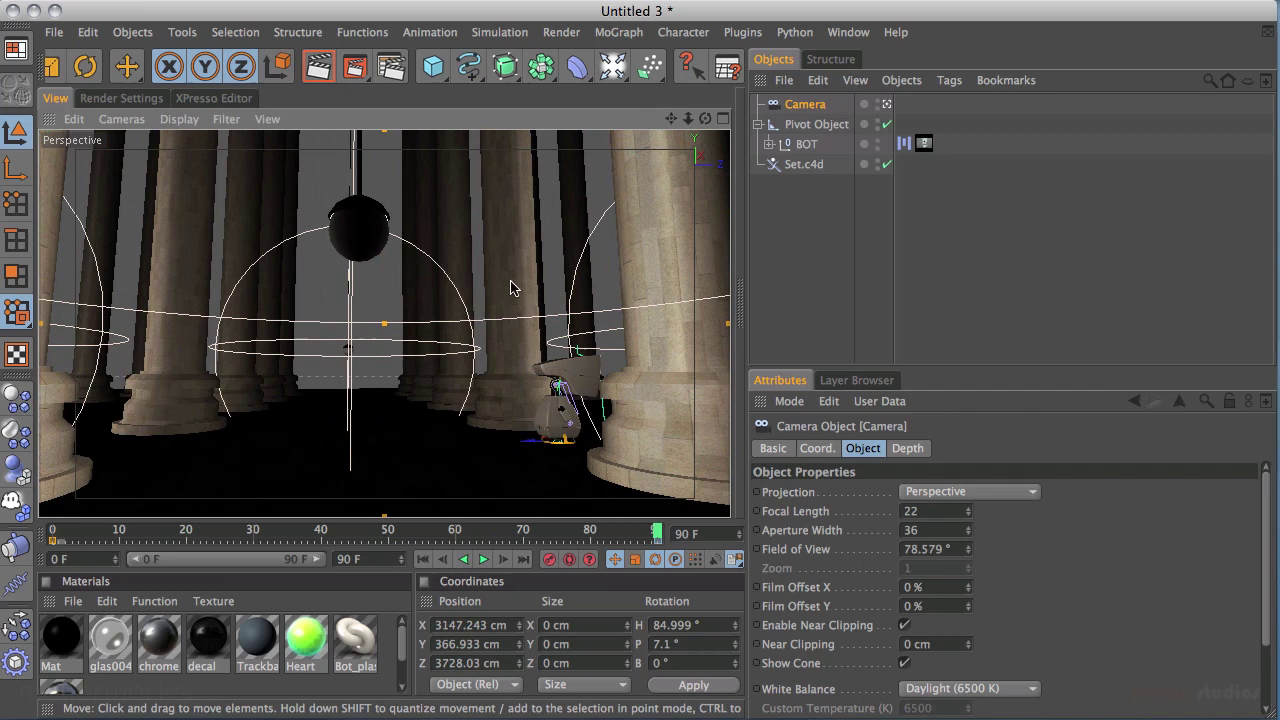
click(423, 562)
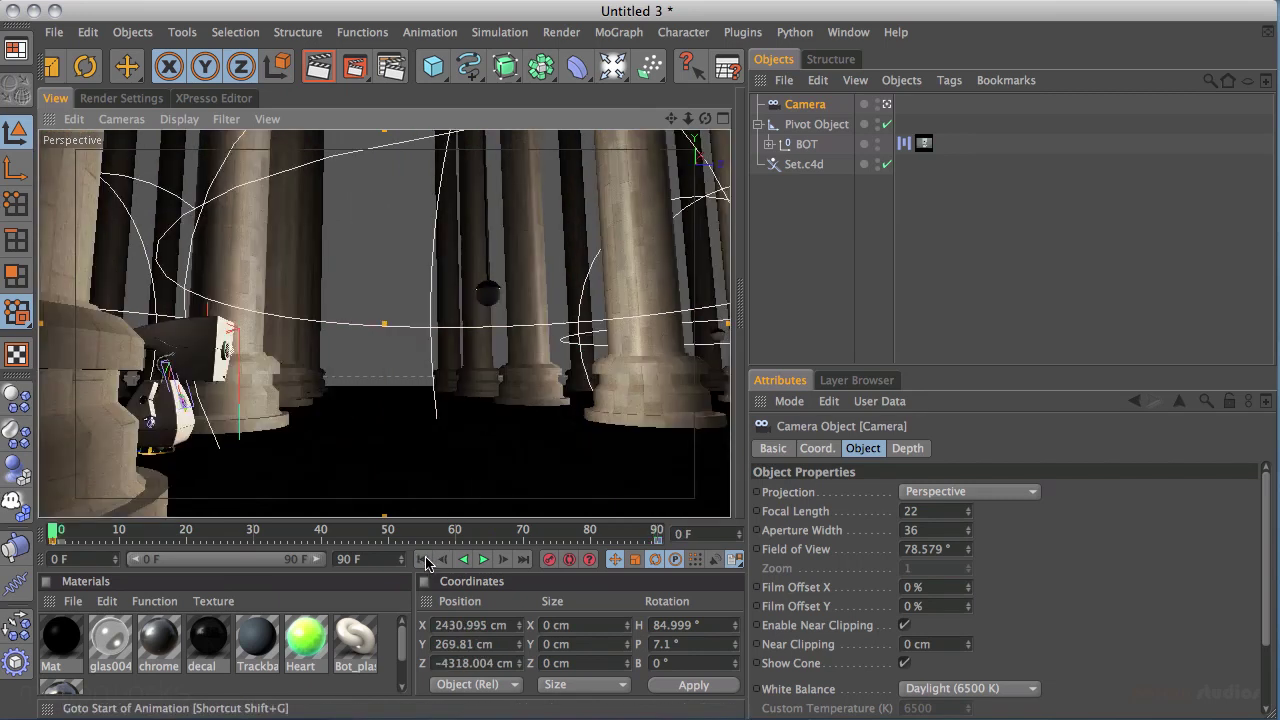
click(484, 562)
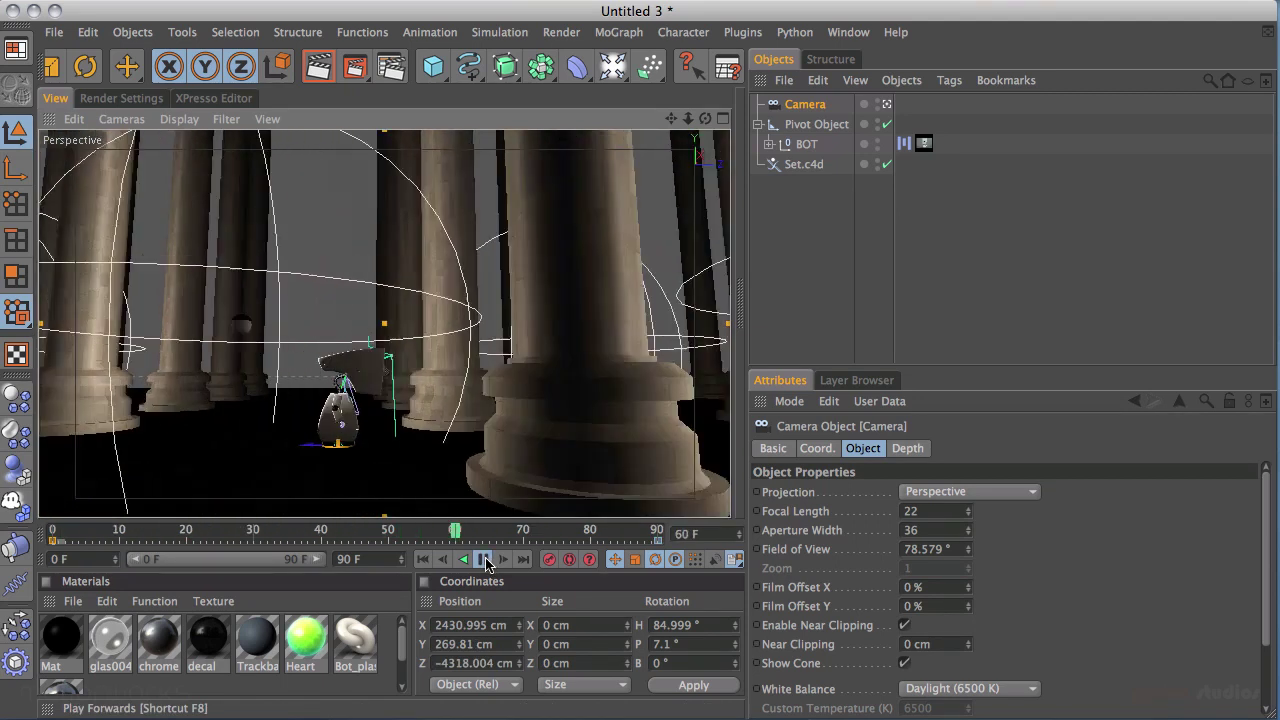
click(484, 559)
click(422, 559)
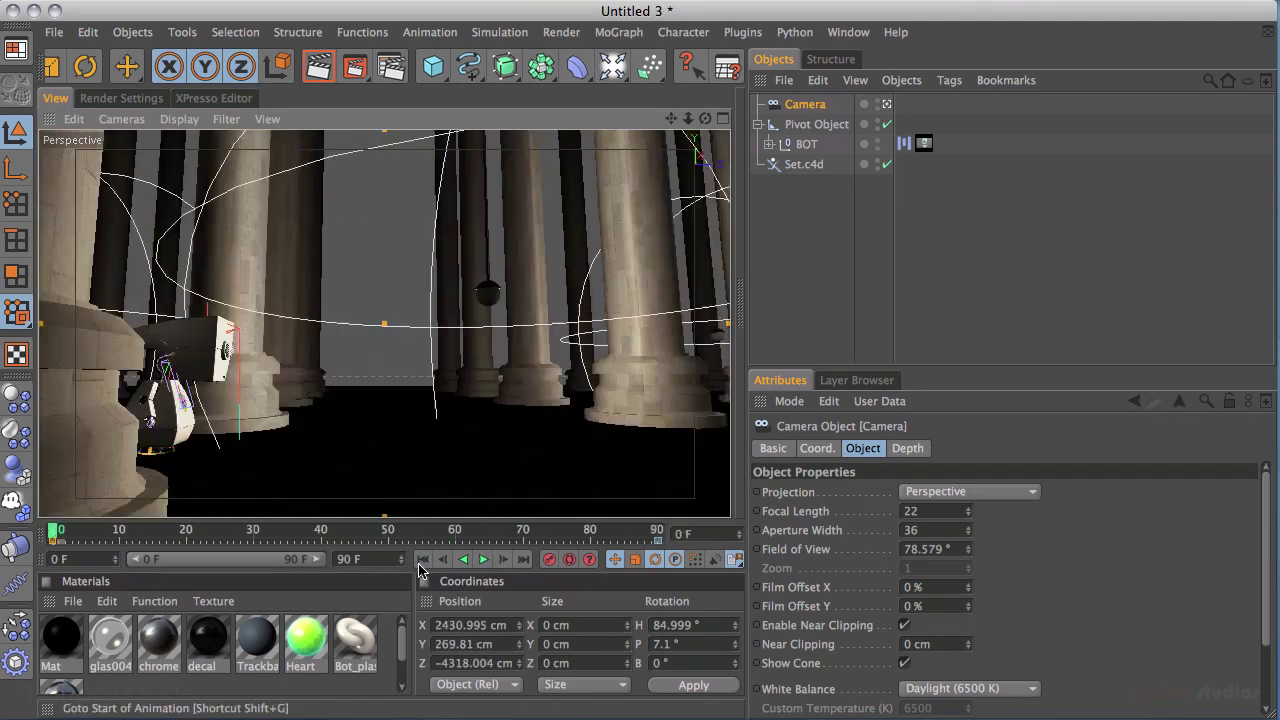
Step: Set the Camera's keyframes to Linear interpolation, close the Timeline and play the shot
key(shift+F3)
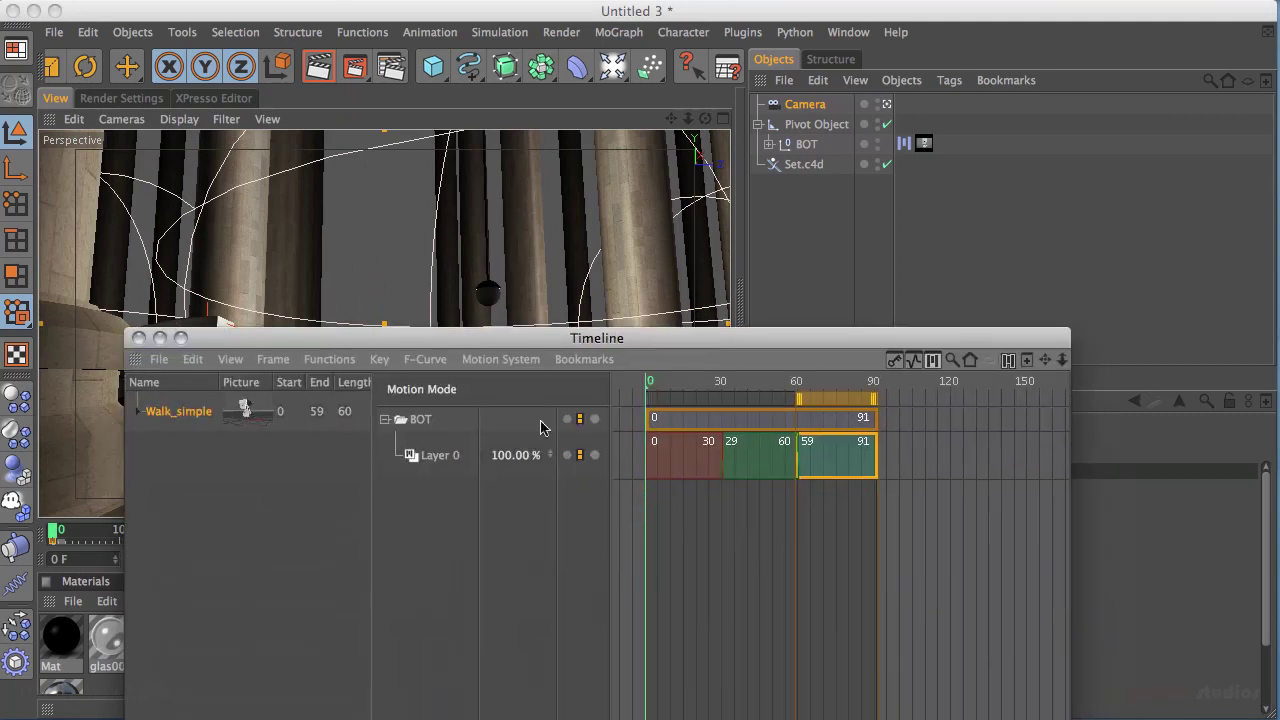
drag(514, 346, 507, 325)
key(shift+F3)
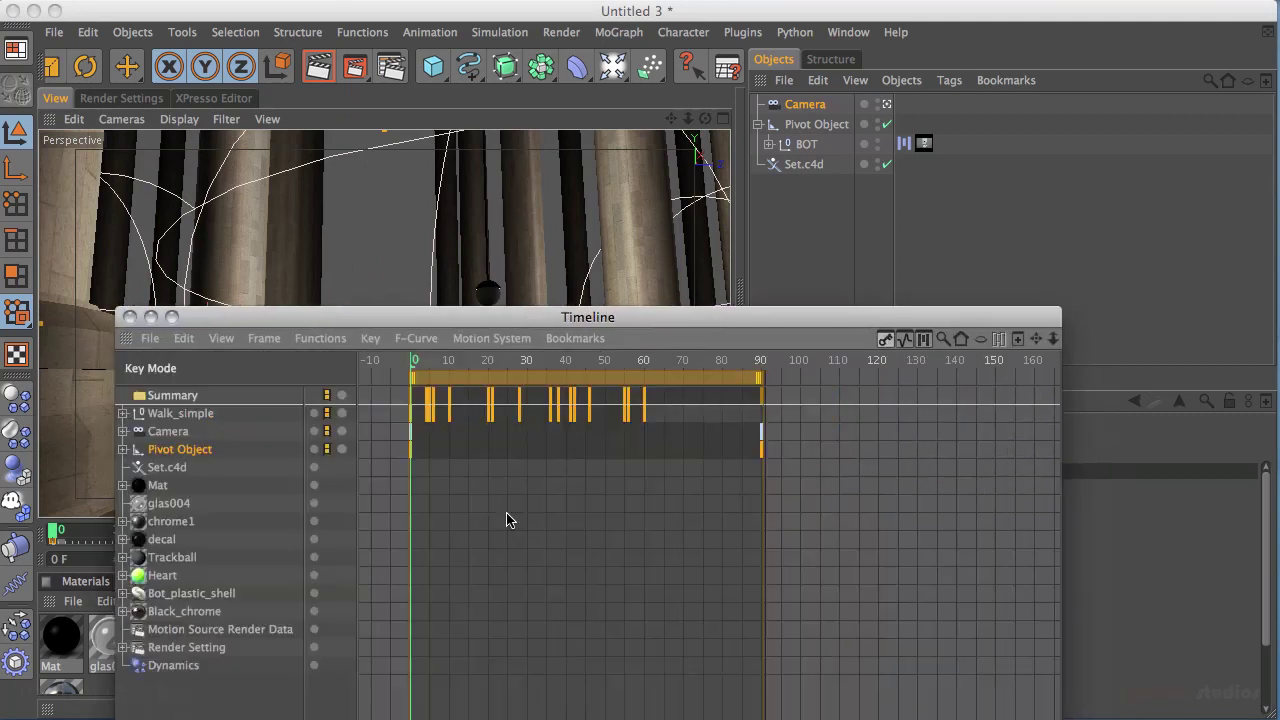
click(199, 434)
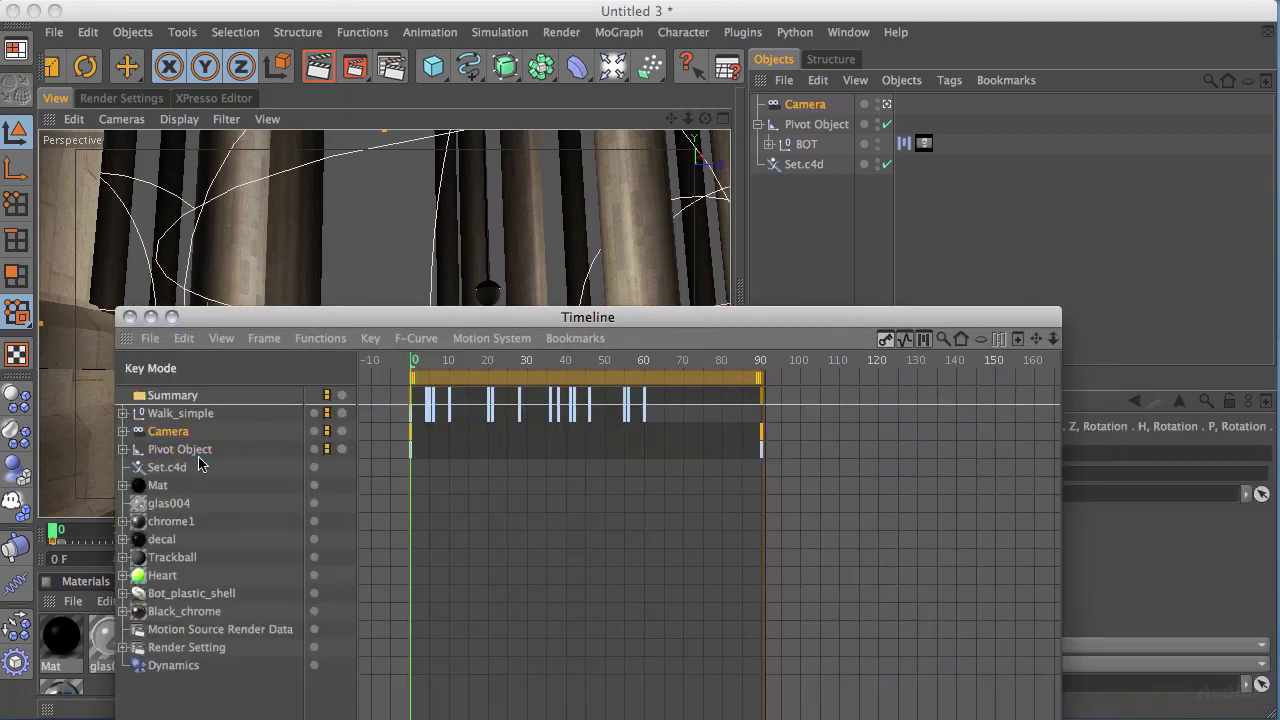
click(369, 345)
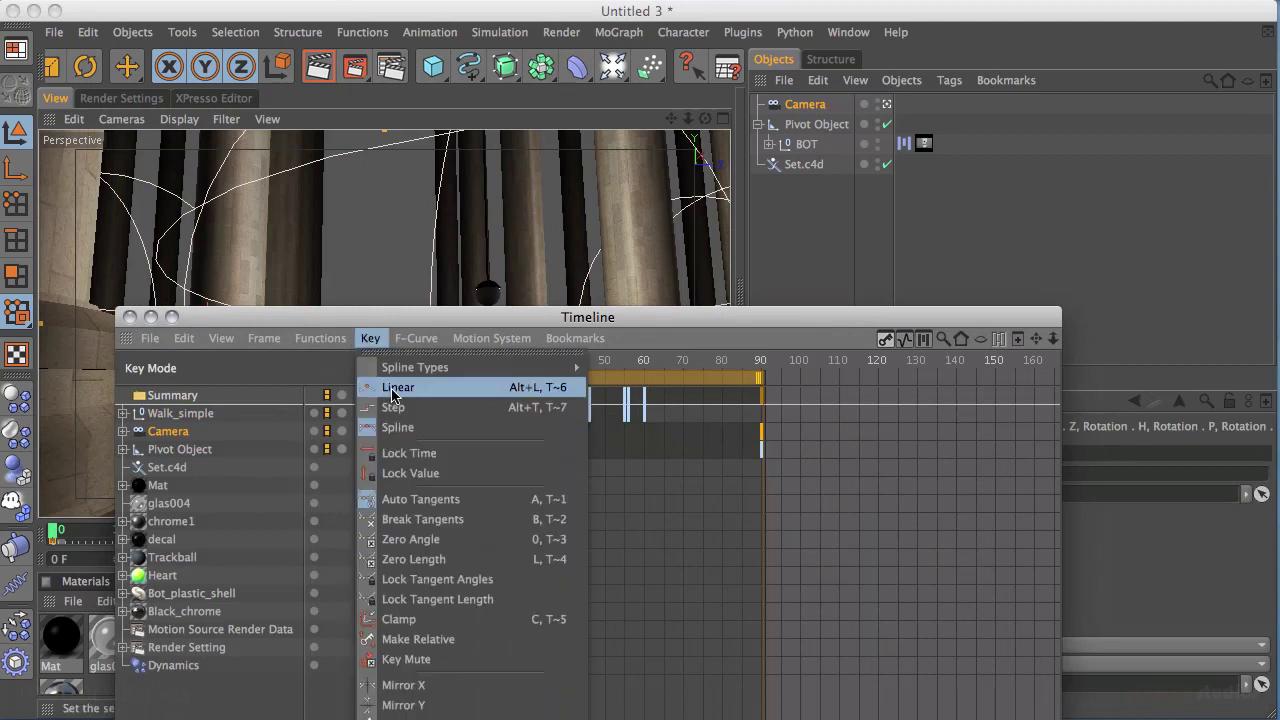
click(400, 463)
drag(302, 317, 312, 400)
key(shift+F3)
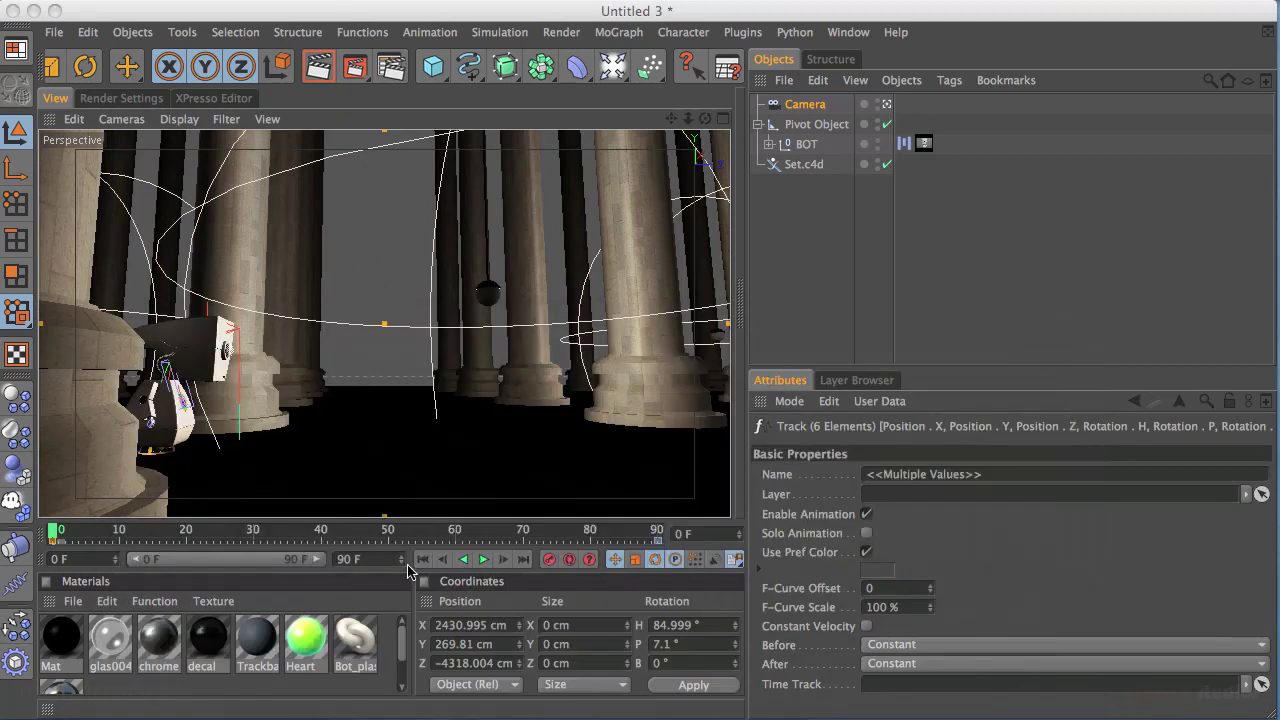
click(483, 560)
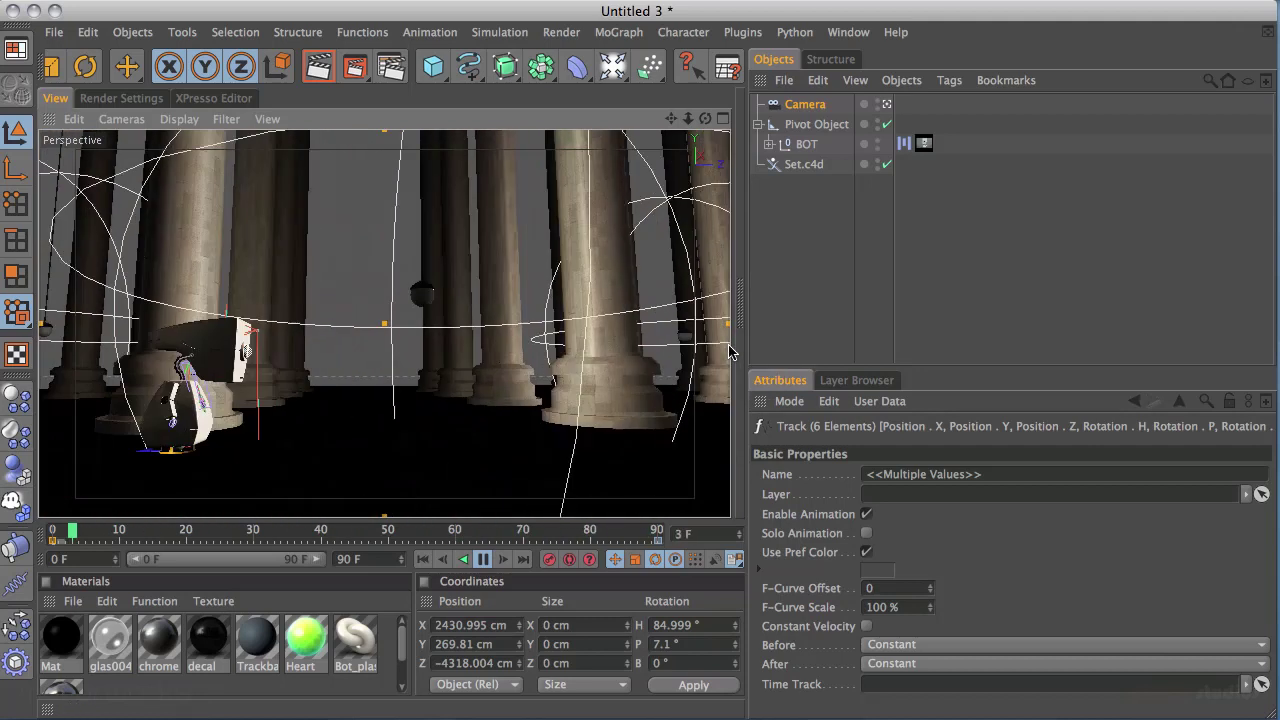
Step: Collapse the Pivot Object hierarchy and replay the walk from the start, stopping at frame 80
click(483, 559)
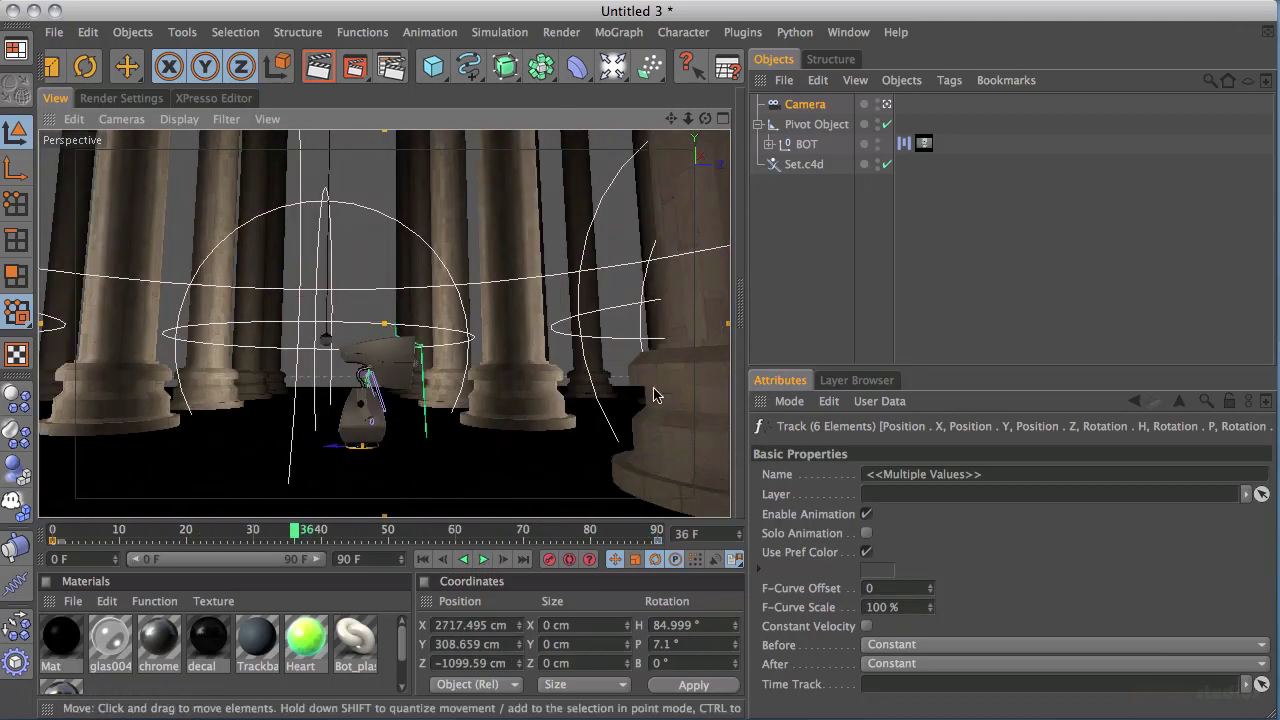
click(422, 559)
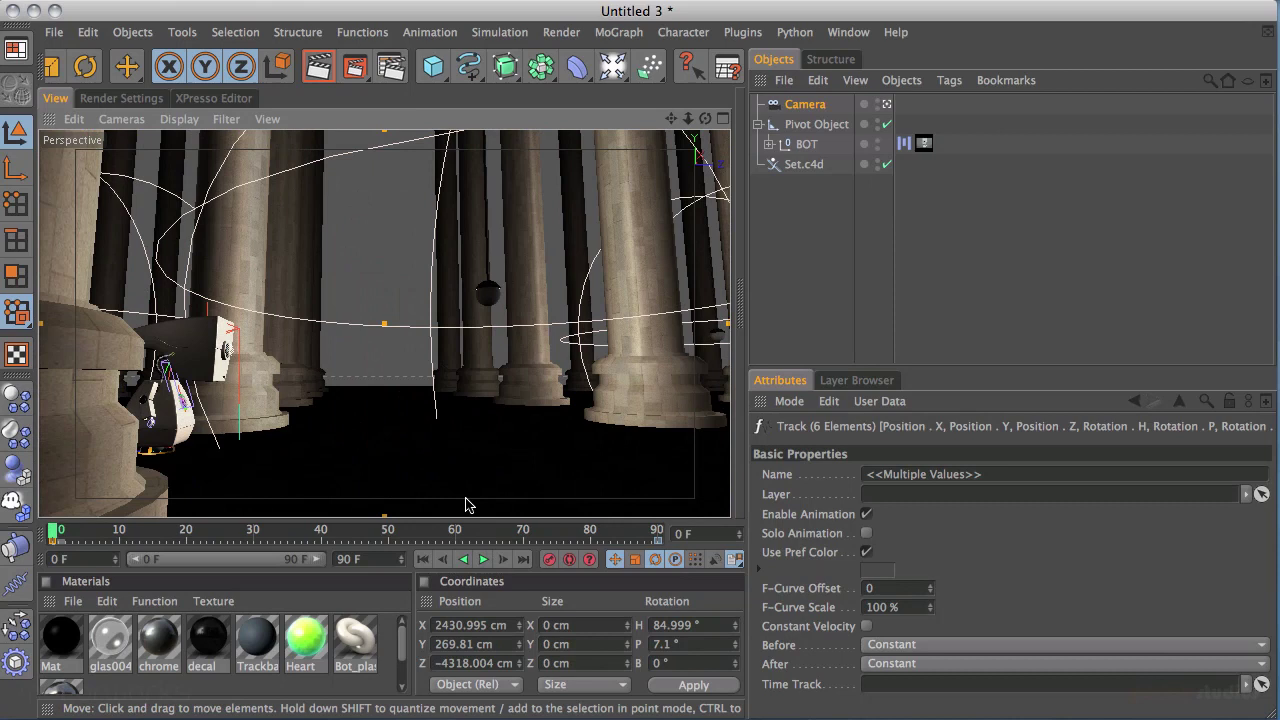
click(758, 125)
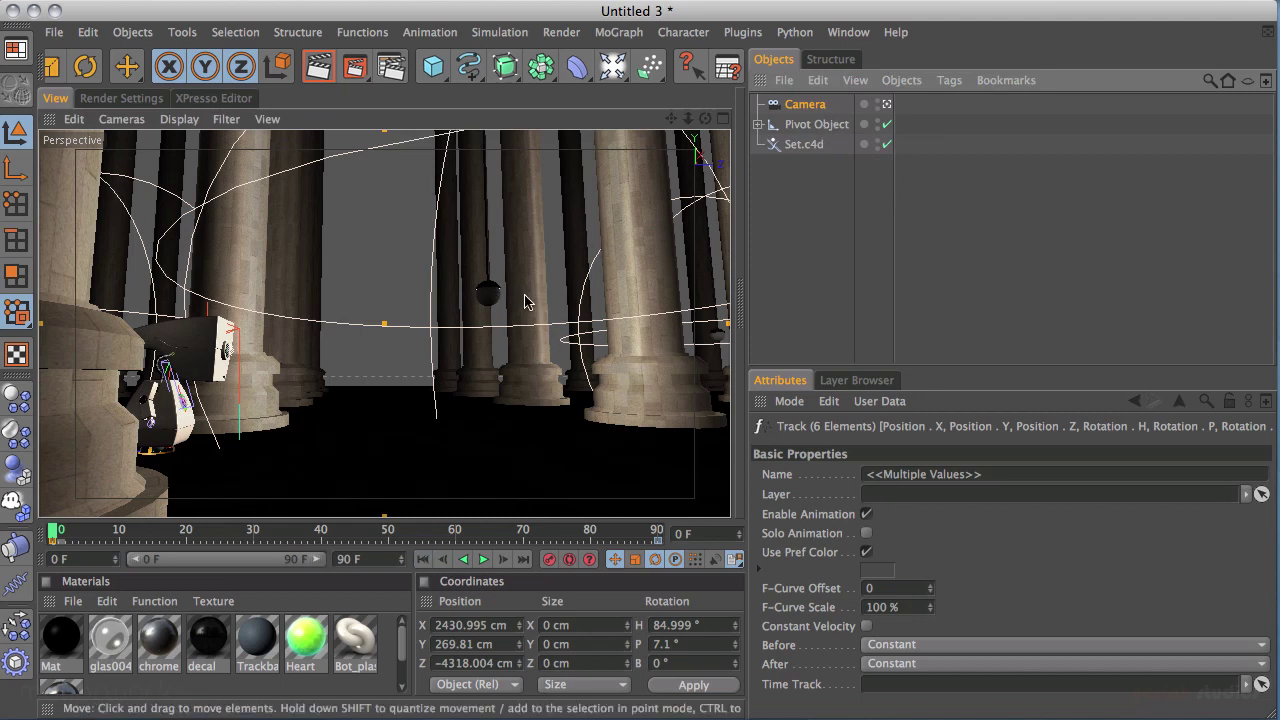
click(484, 560)
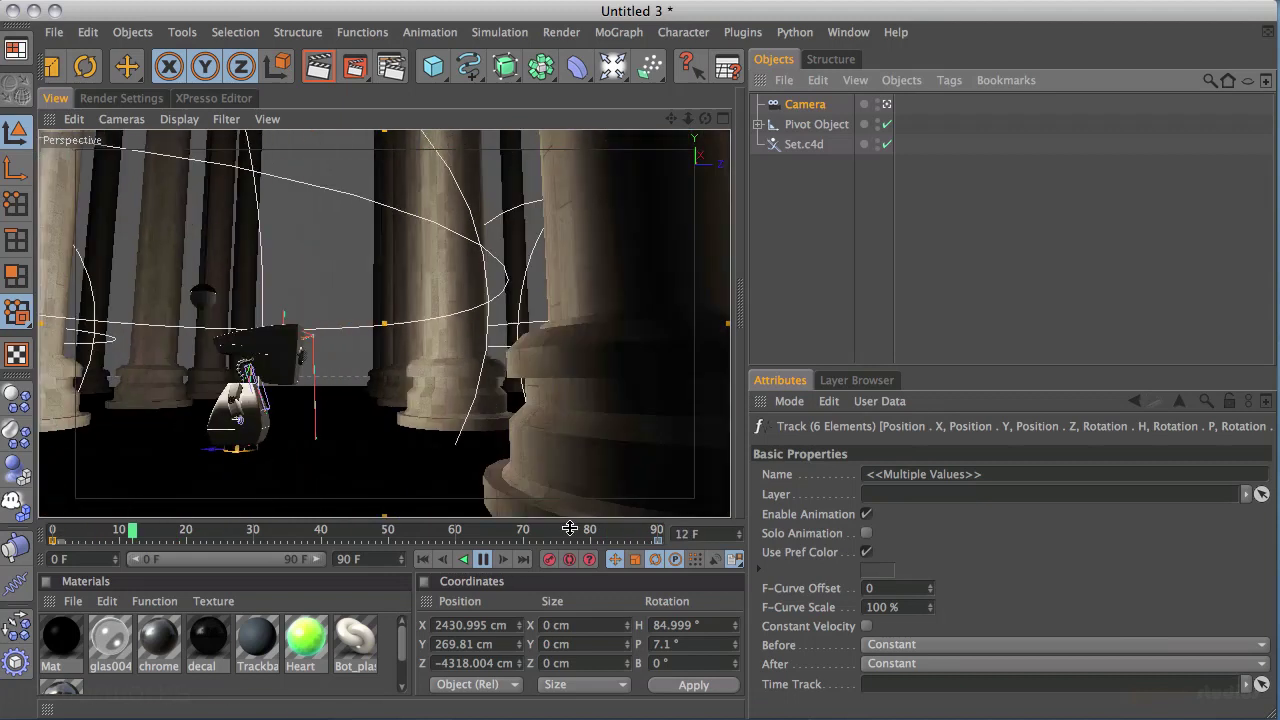
click(485, 560)
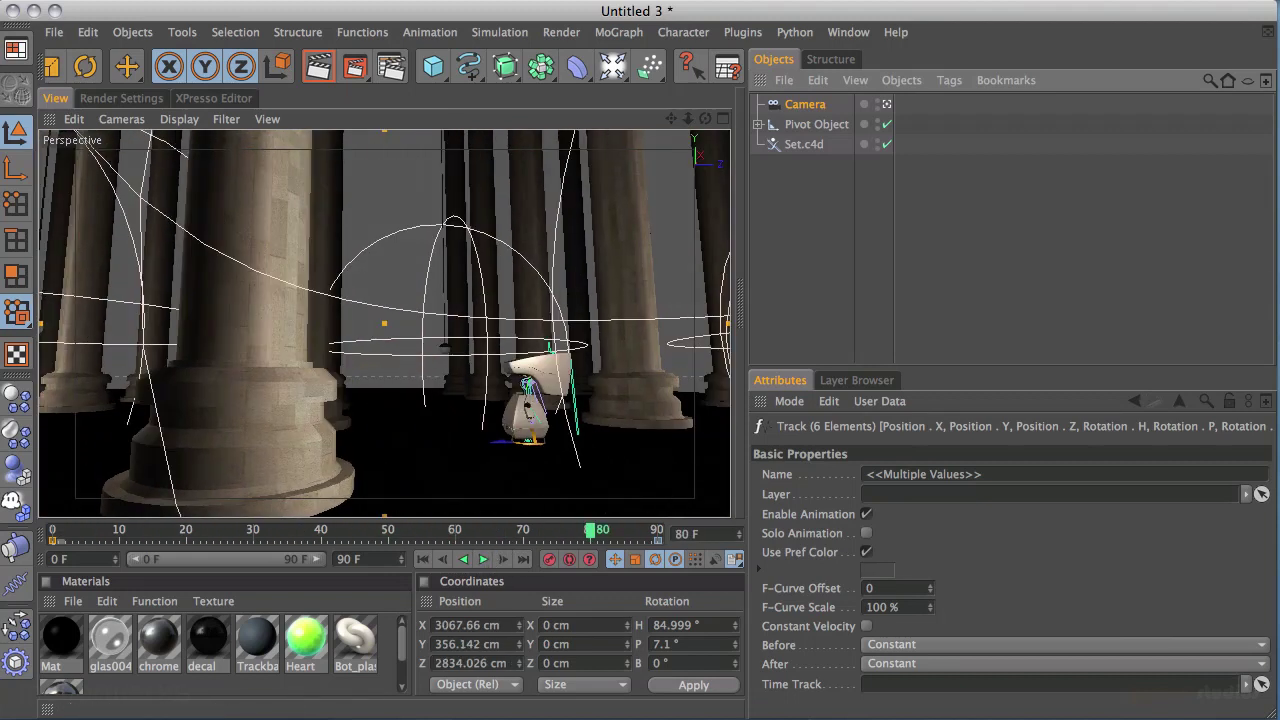
key(shift+F3)
drag(495, 500, 524, 172)
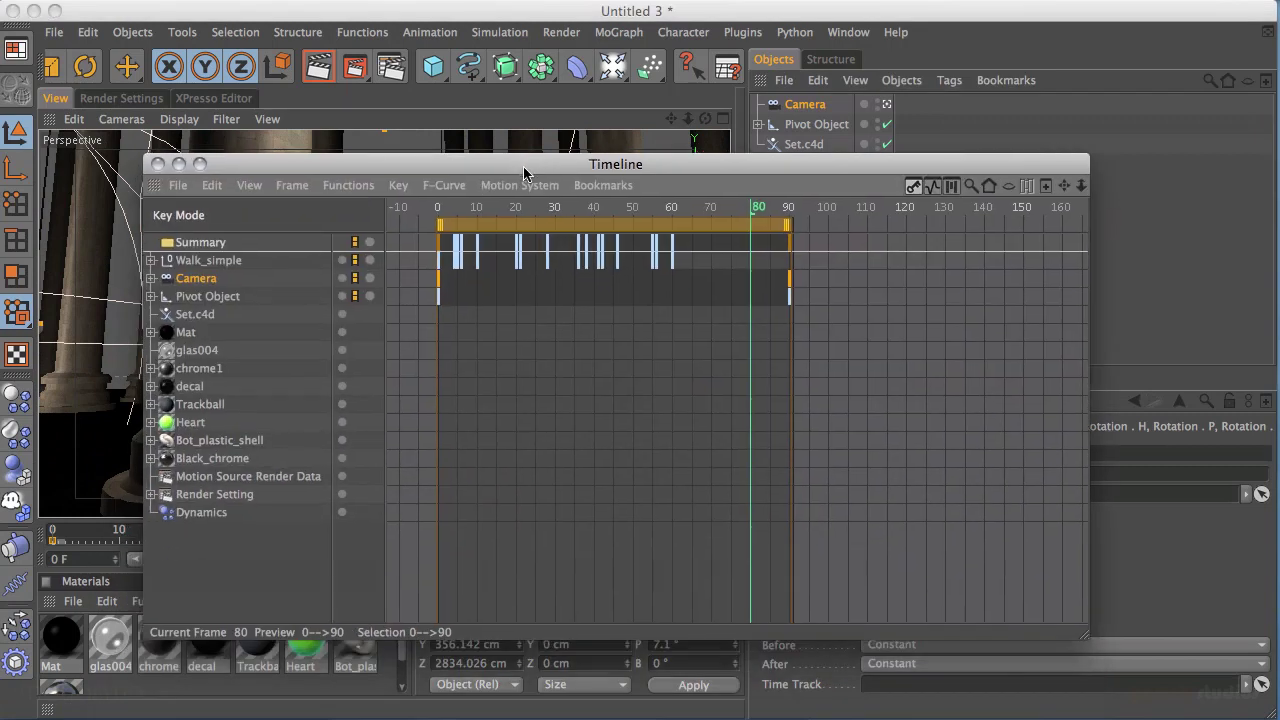
key(Tab)
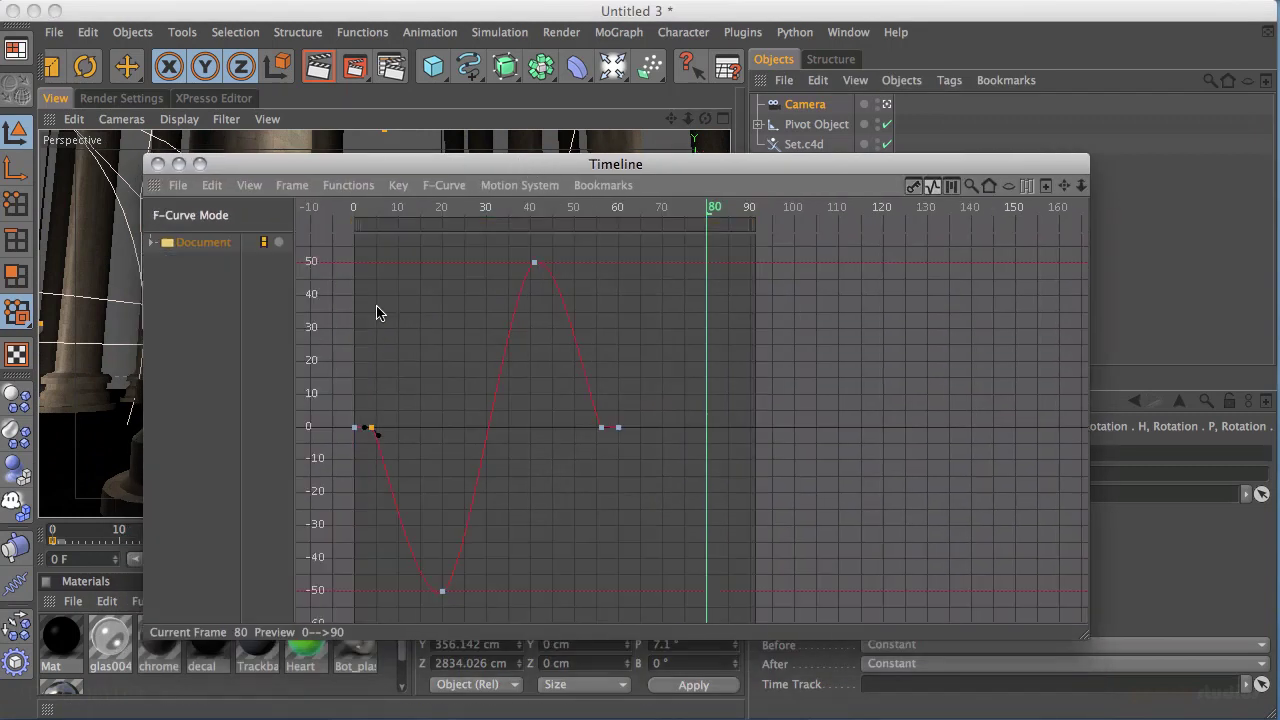
key(shift+alt+F3)
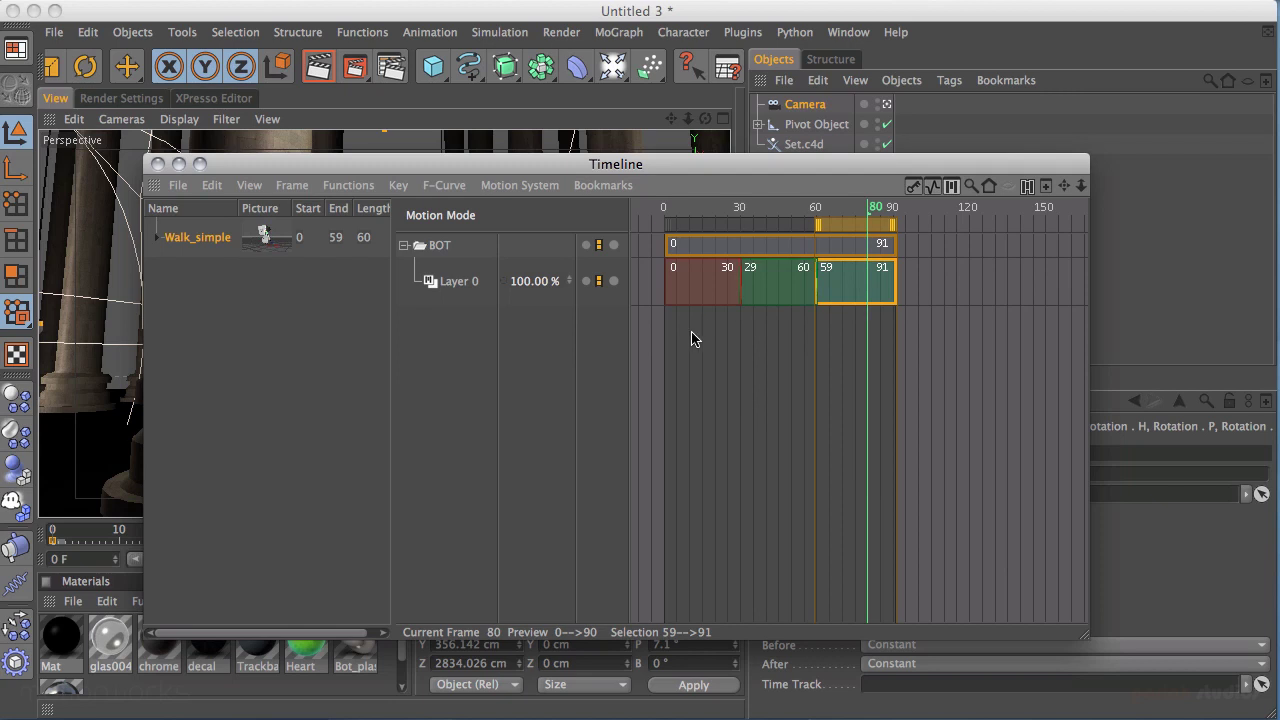
key(Tab)
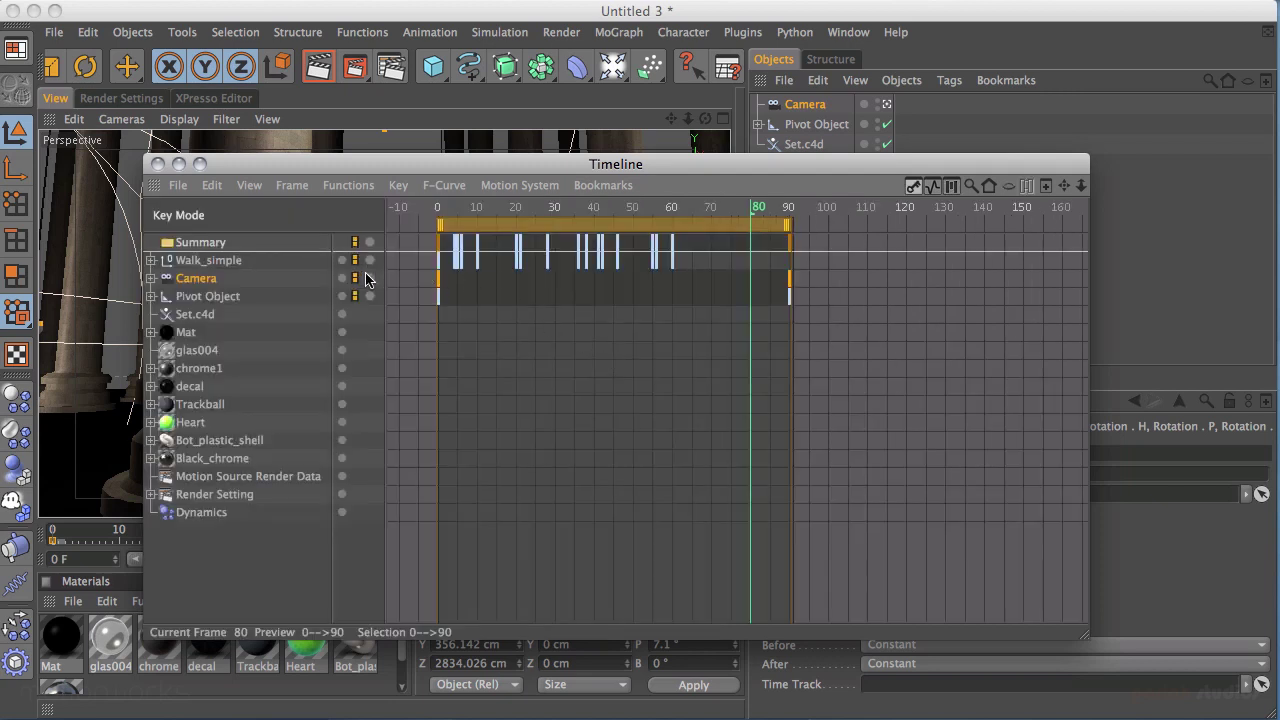
click(152, 260)
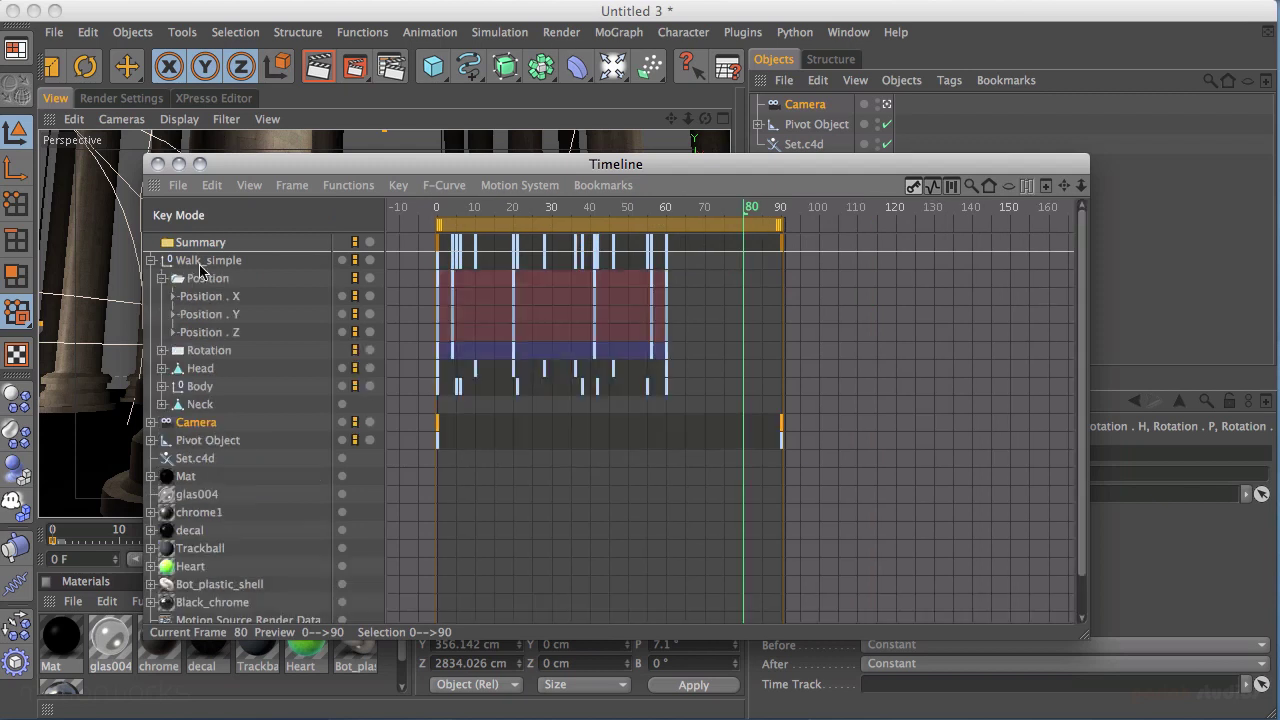
click(213, 262)
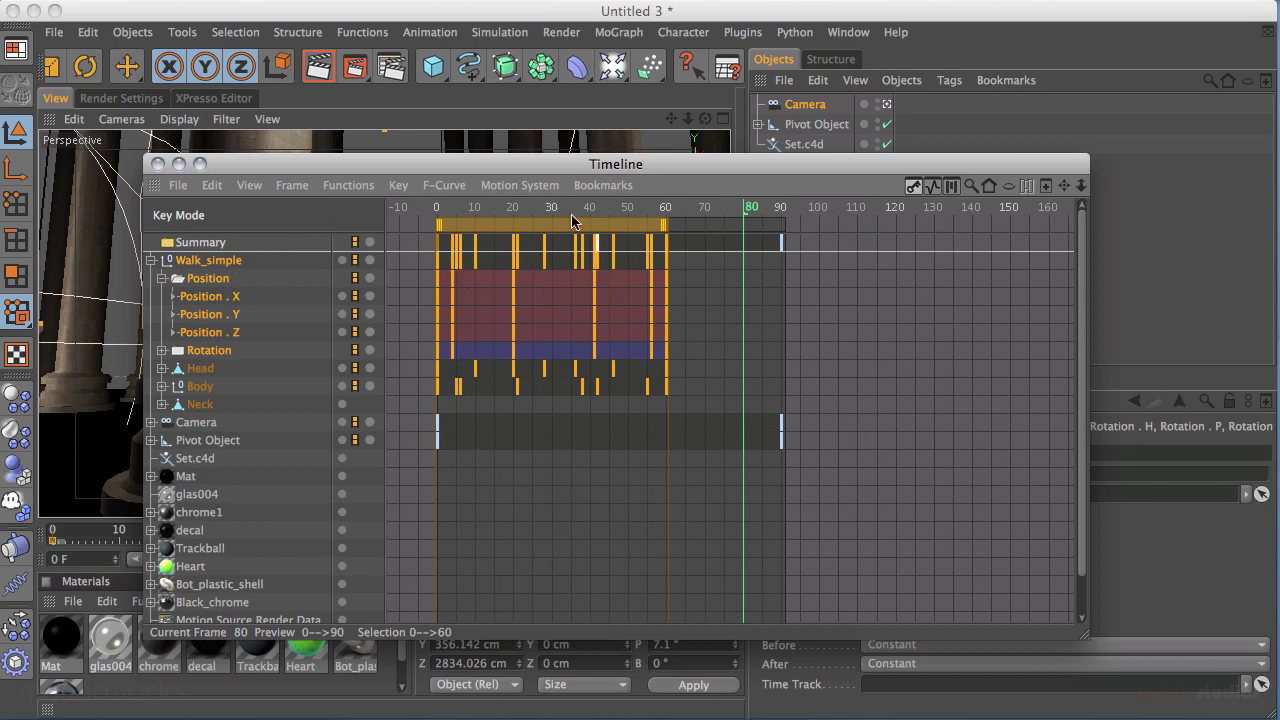
click(151, 261)
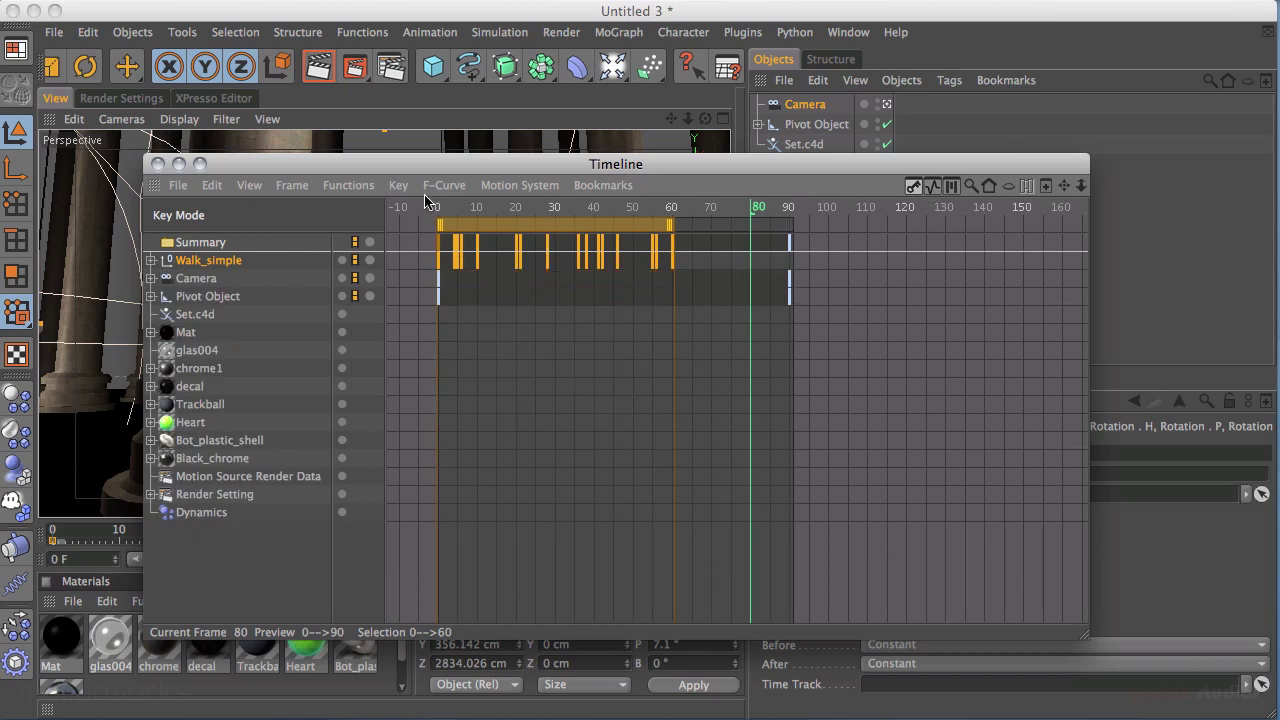
double_click(546, 169)
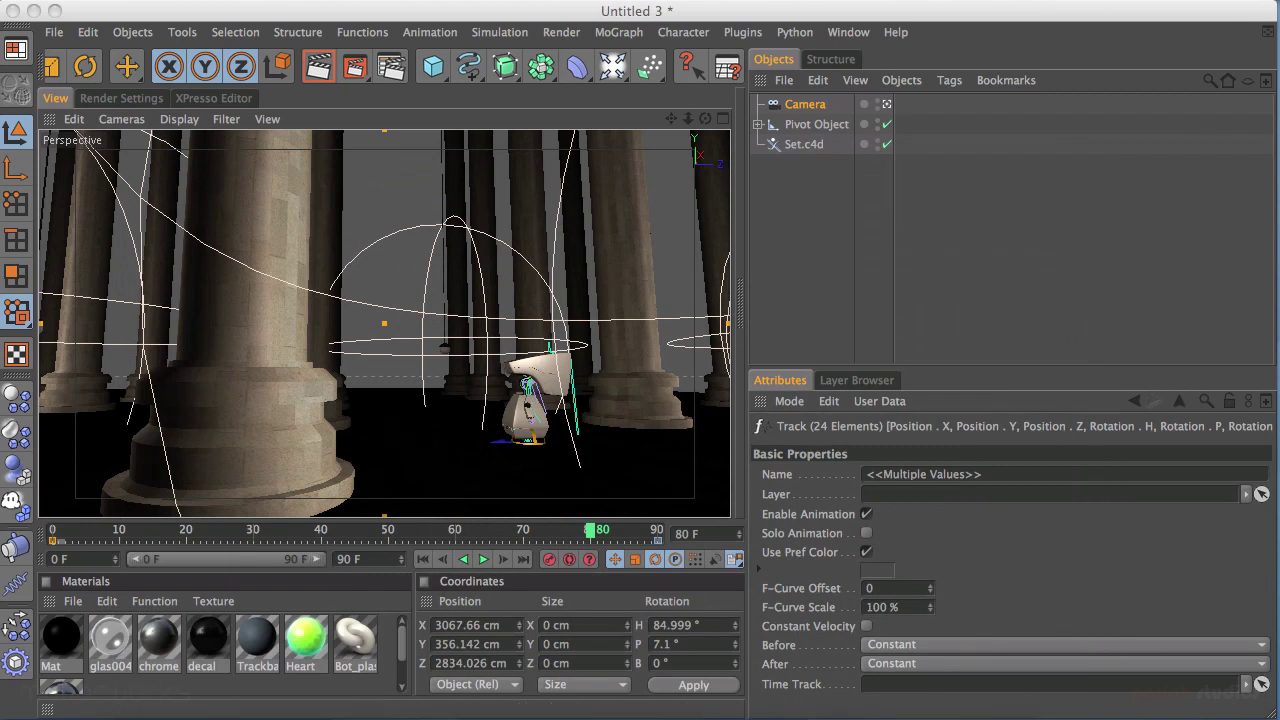
Step: Check the last frame of the camera move, then go back and scrub to frame 0
key(shift+g)
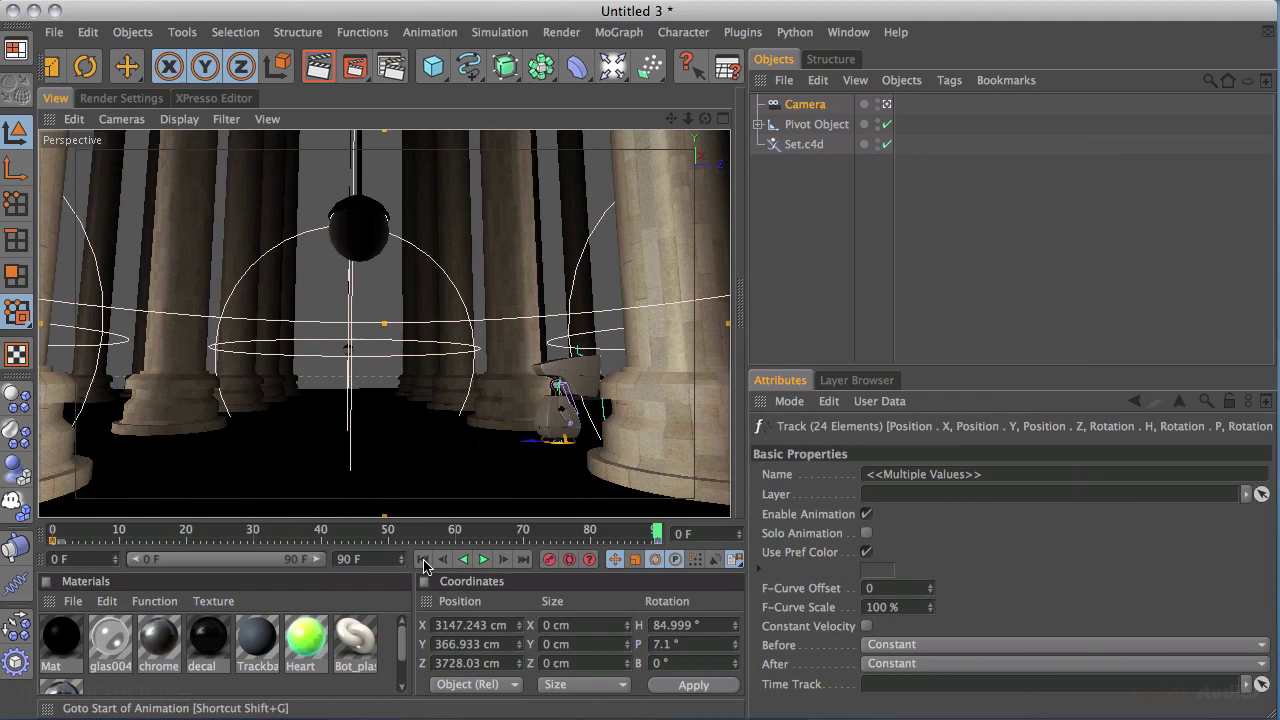
click(424, 562)
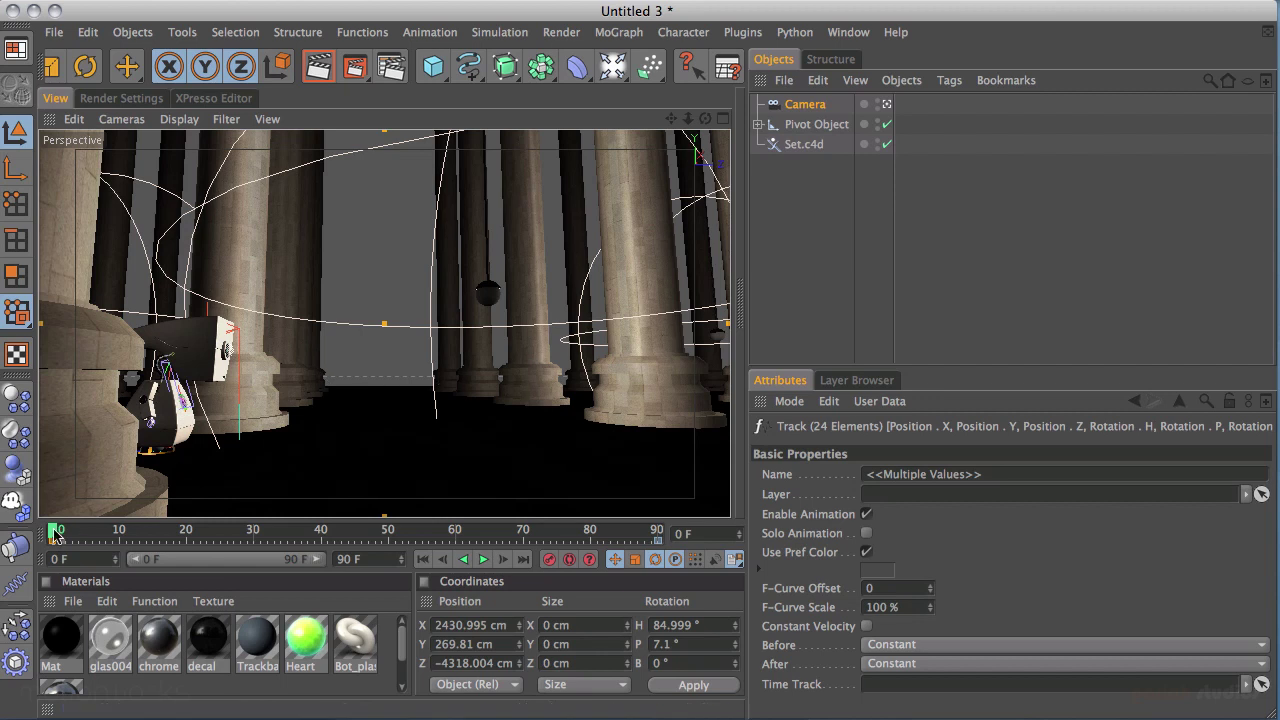
mouse_move(57, 533)
mouse_down()
mouse_move(410, 516)
mouse_move(615, 525)
mouse_move(680, 512)
mouse_move(635, 531)
mouse_move(52, 530)
mouse_up()
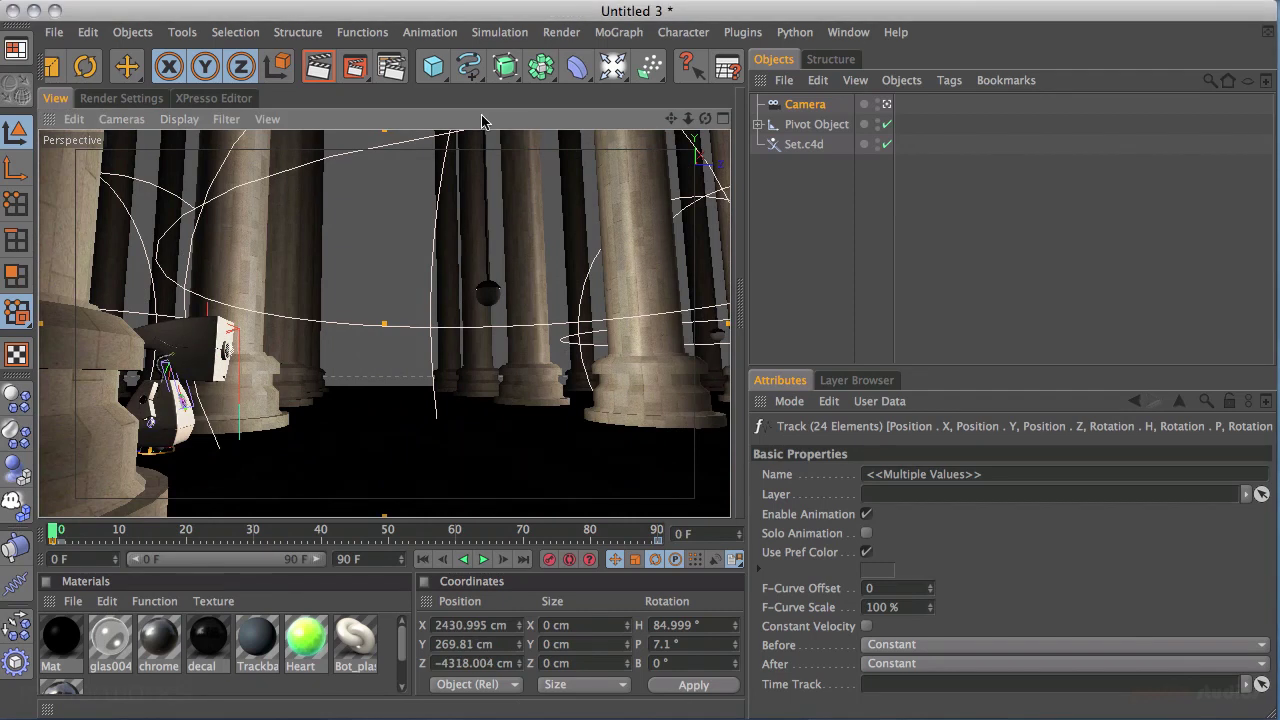
Step: Save the scene as Shot_002.c4d in MILG_9/Scene_Files, replacing the existing file
click(53, 32)
click(120, 213)
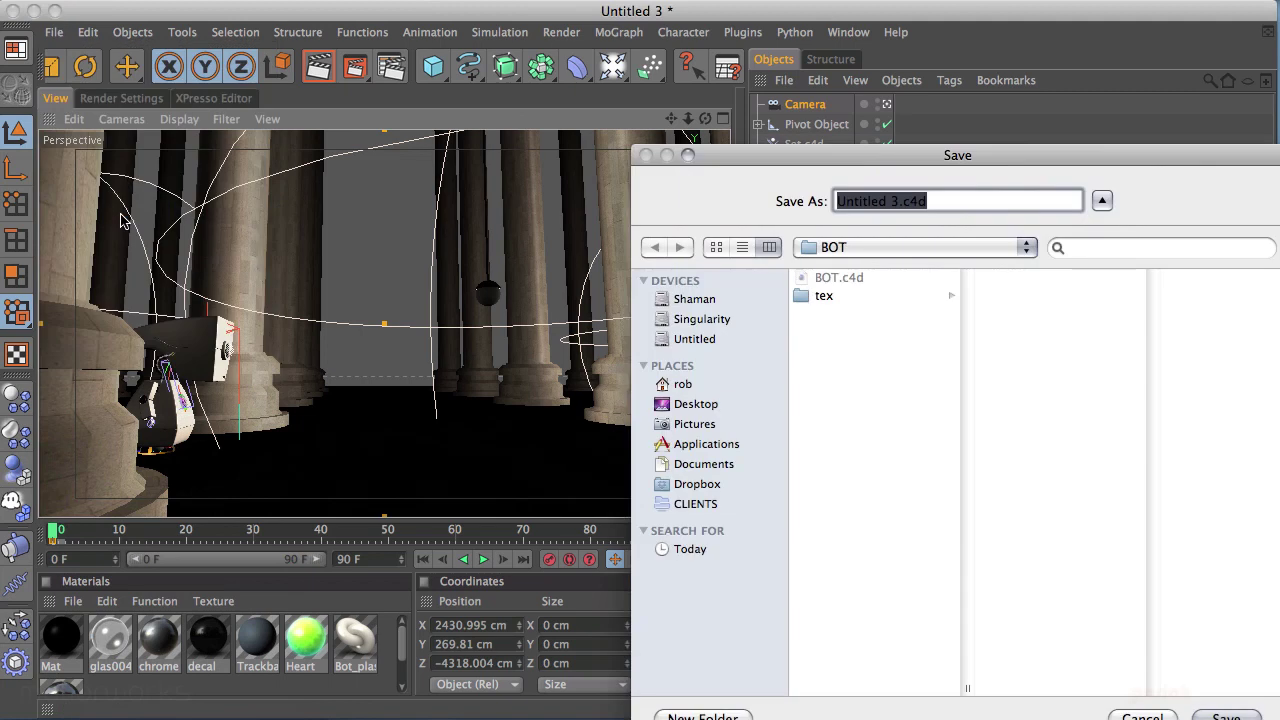
click(843, 250)
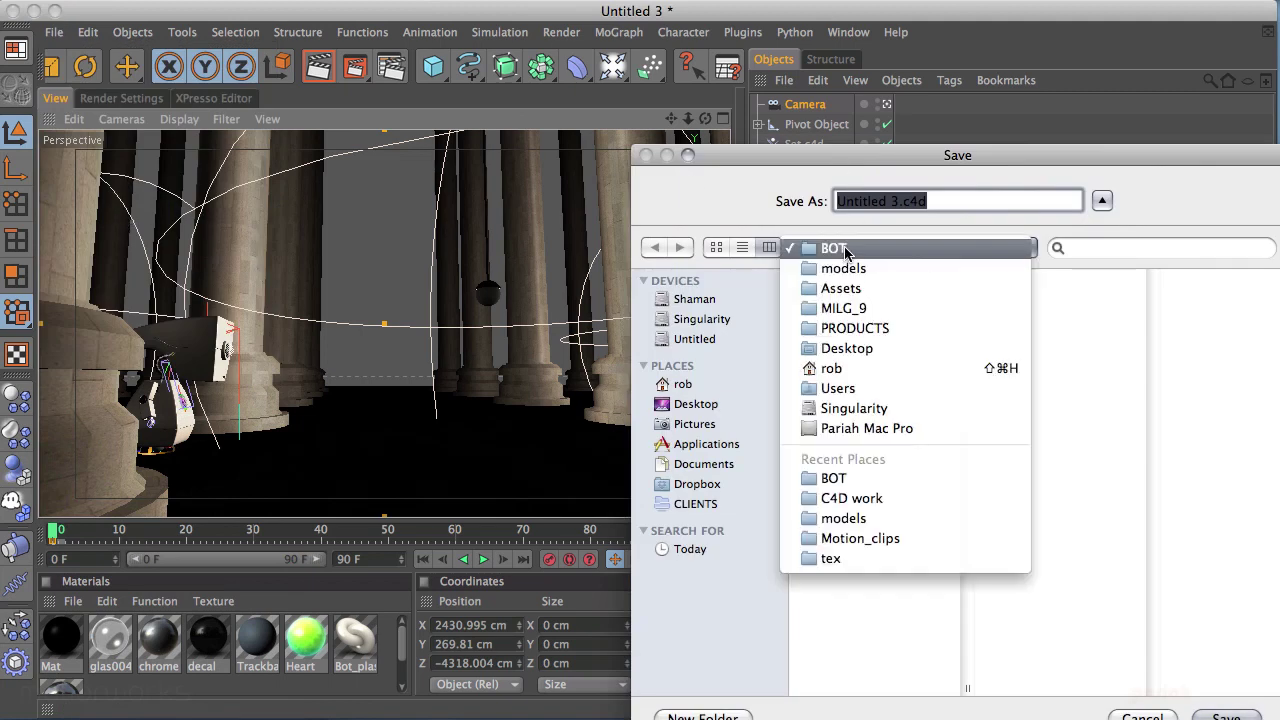
click(848, 308)
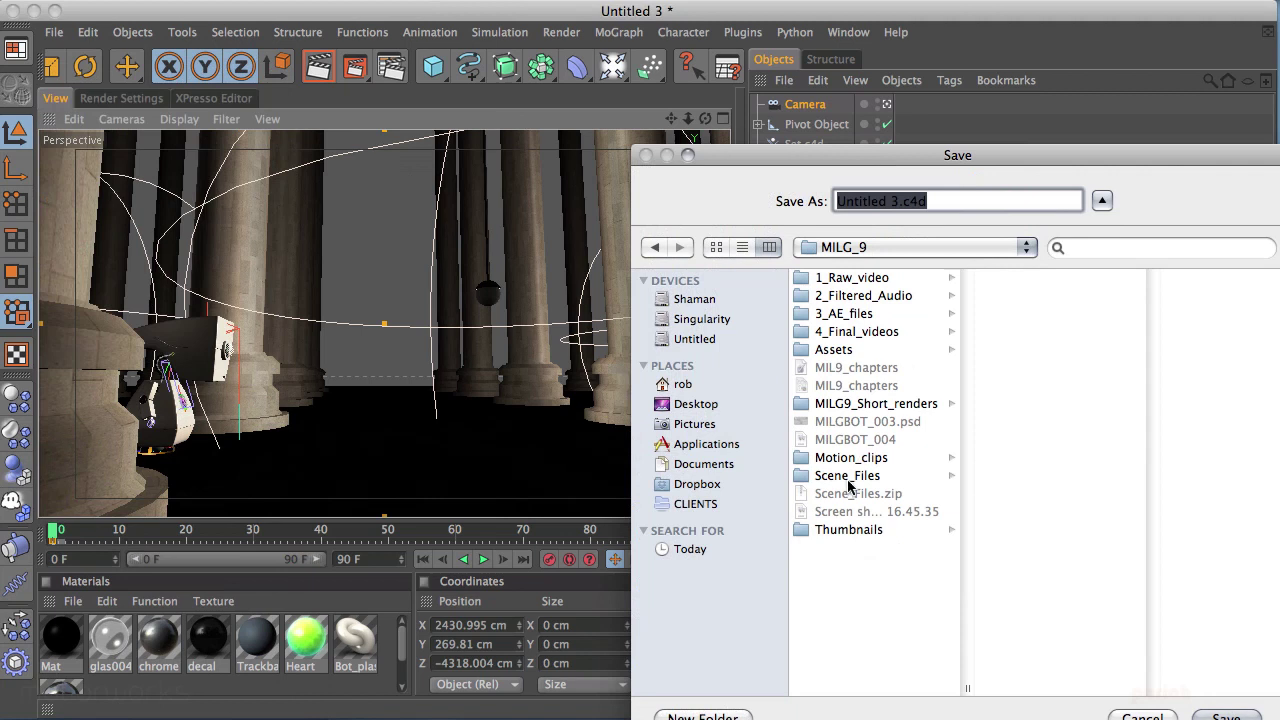
click(848, 478)
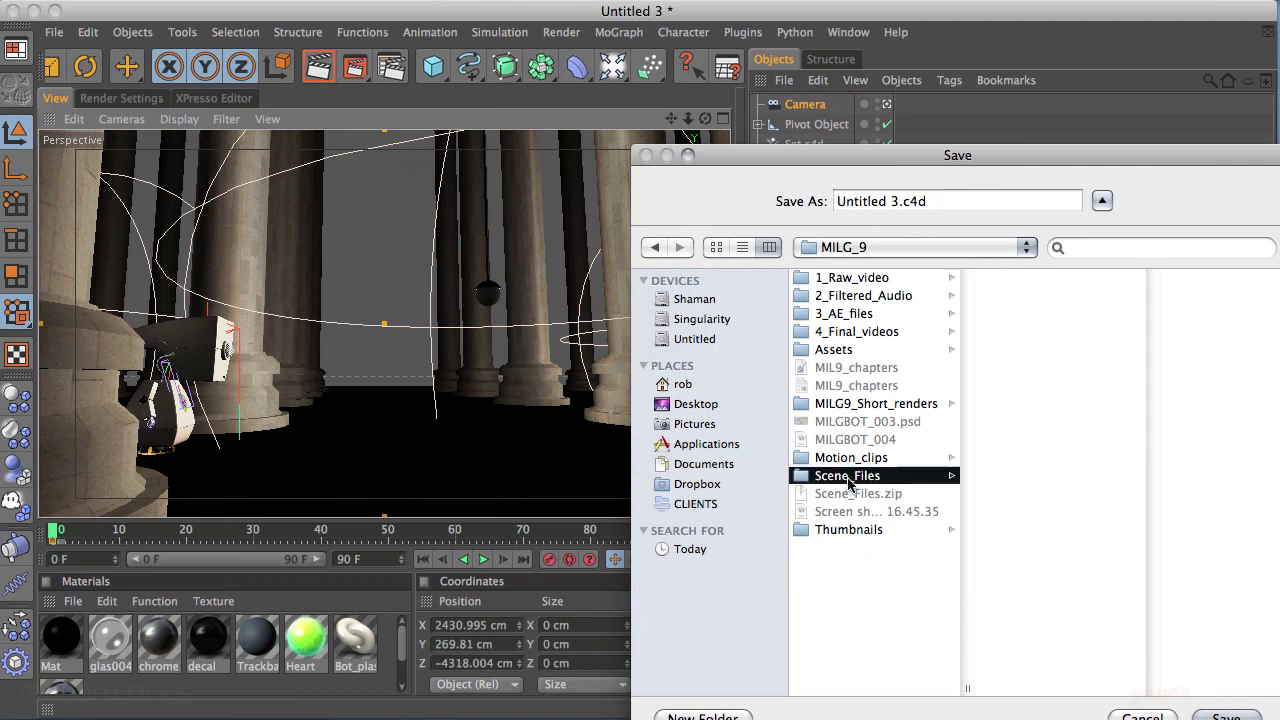
click(897, 203)
drag(897, 203, 803, 205)
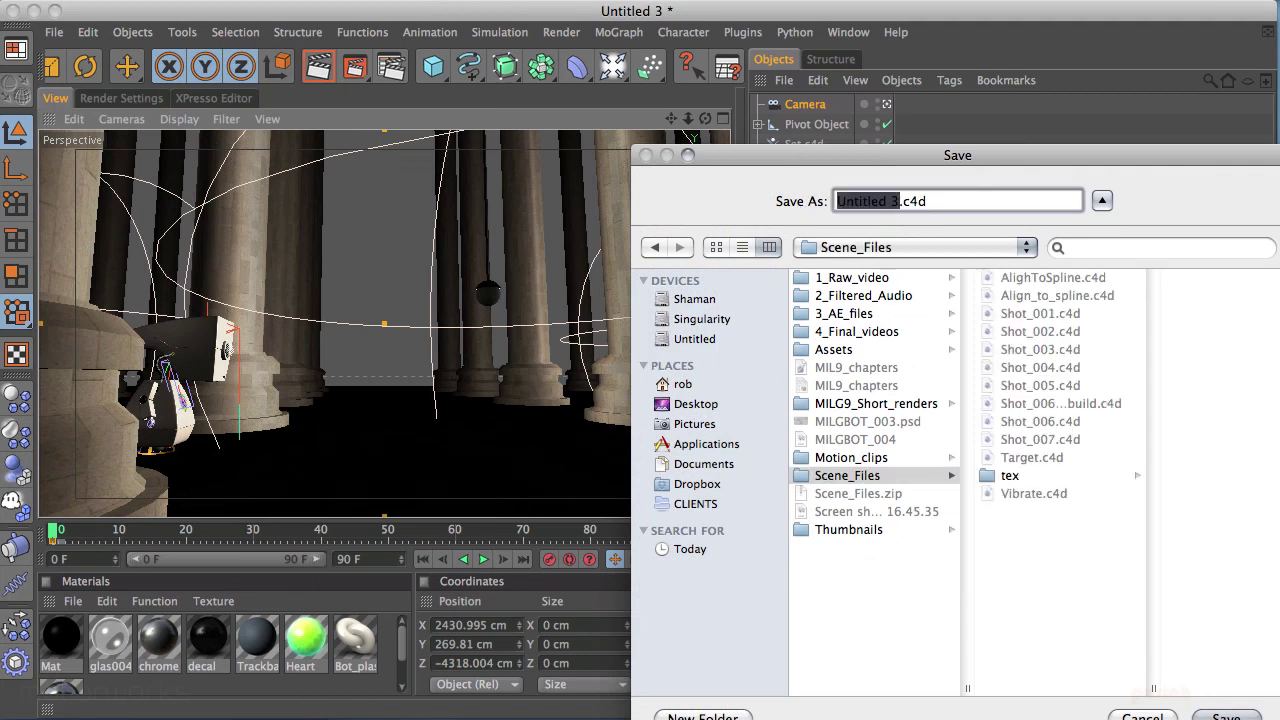
text(Shot_0)
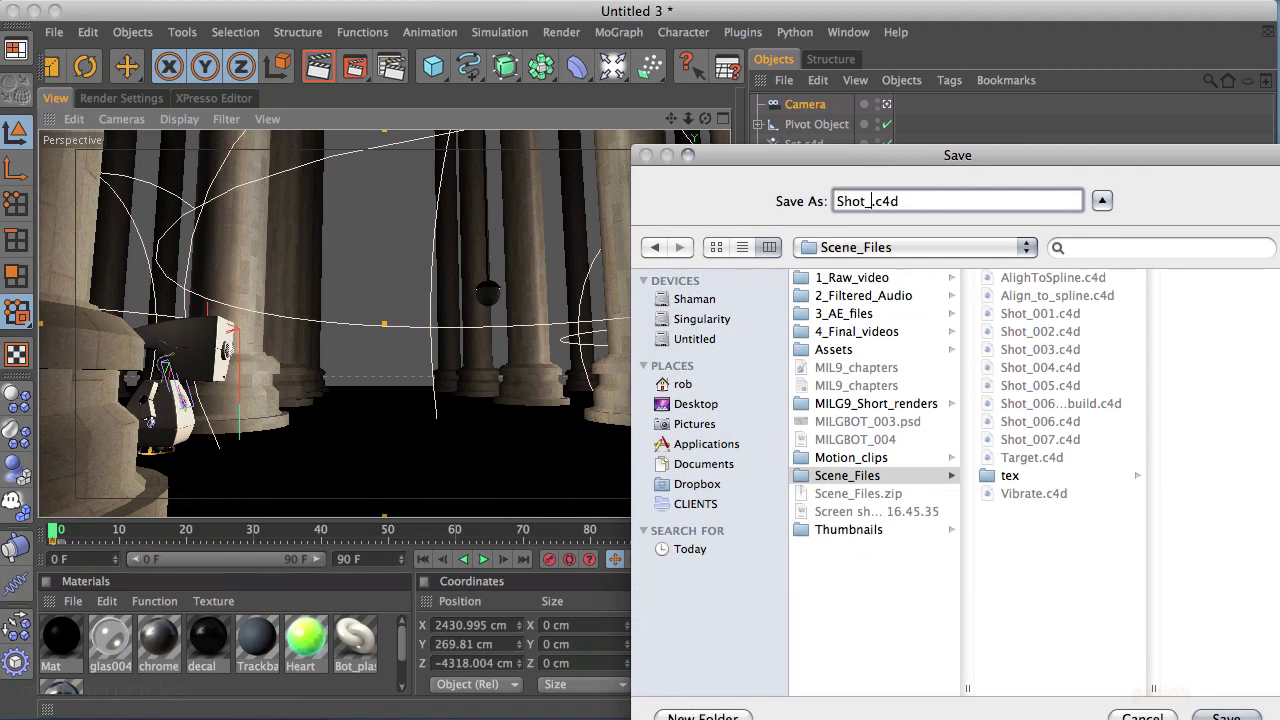
text(02)
click(1226, 716)
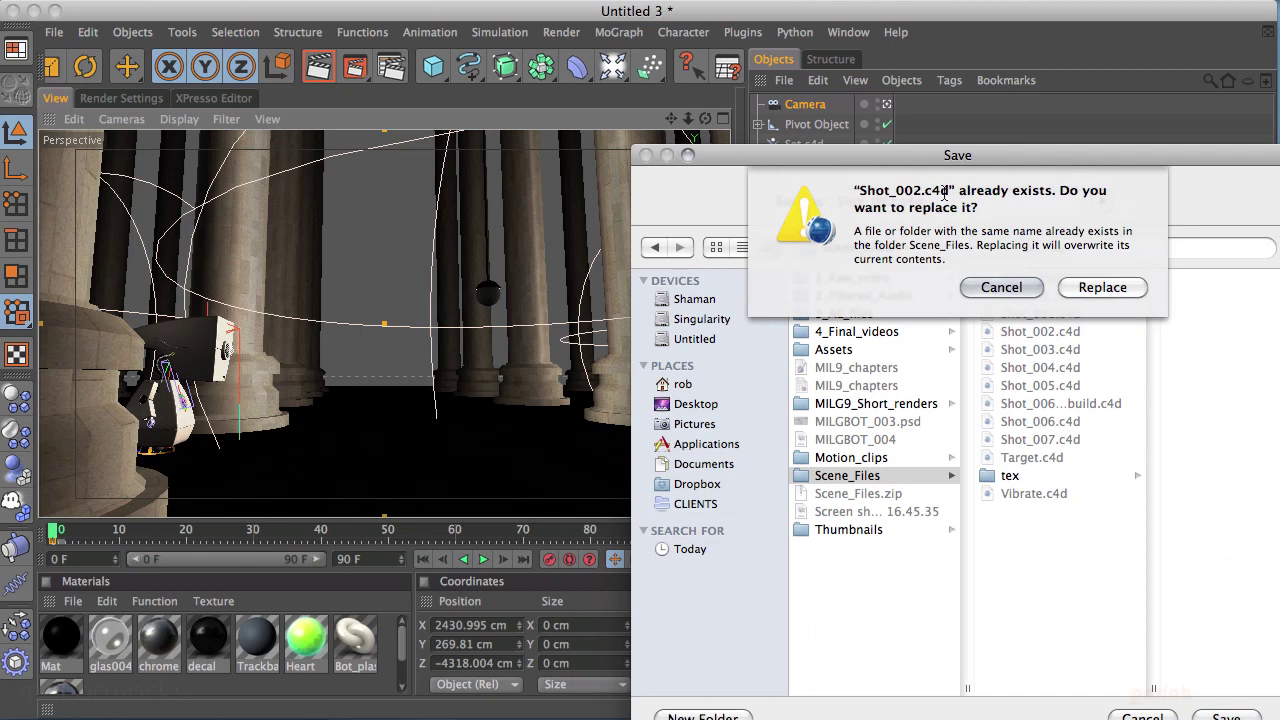
click(1118, 292)
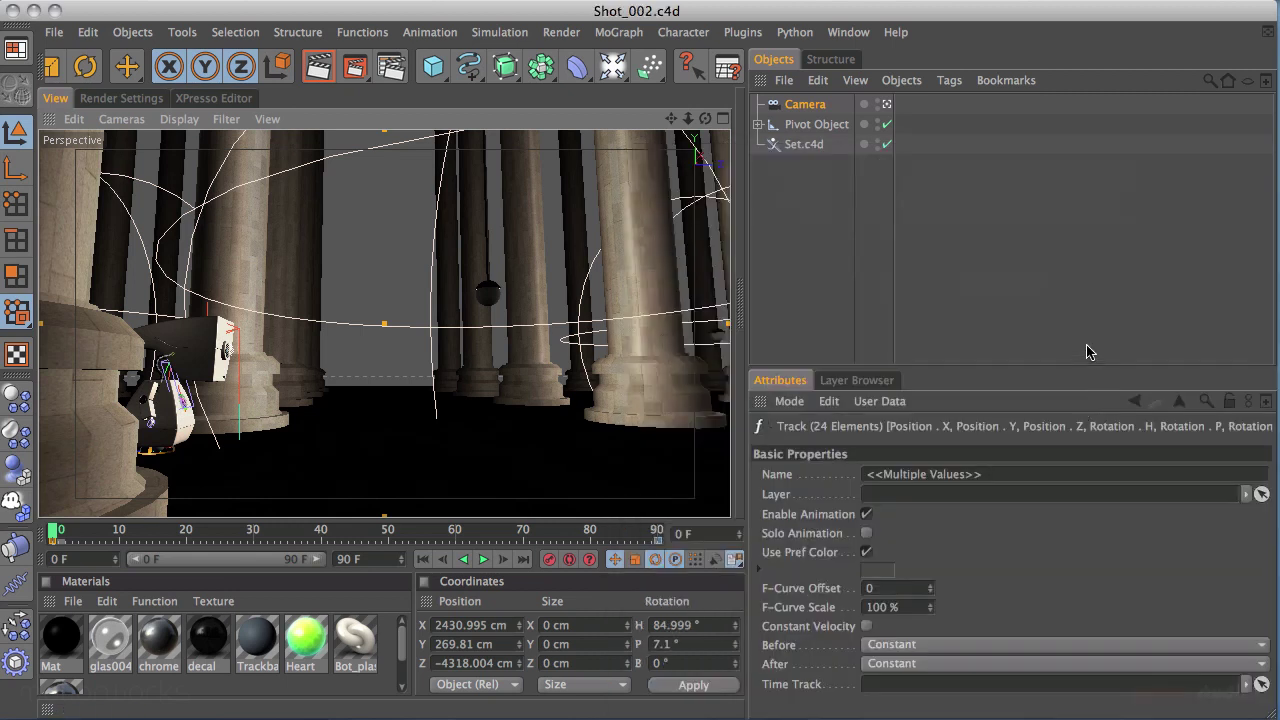